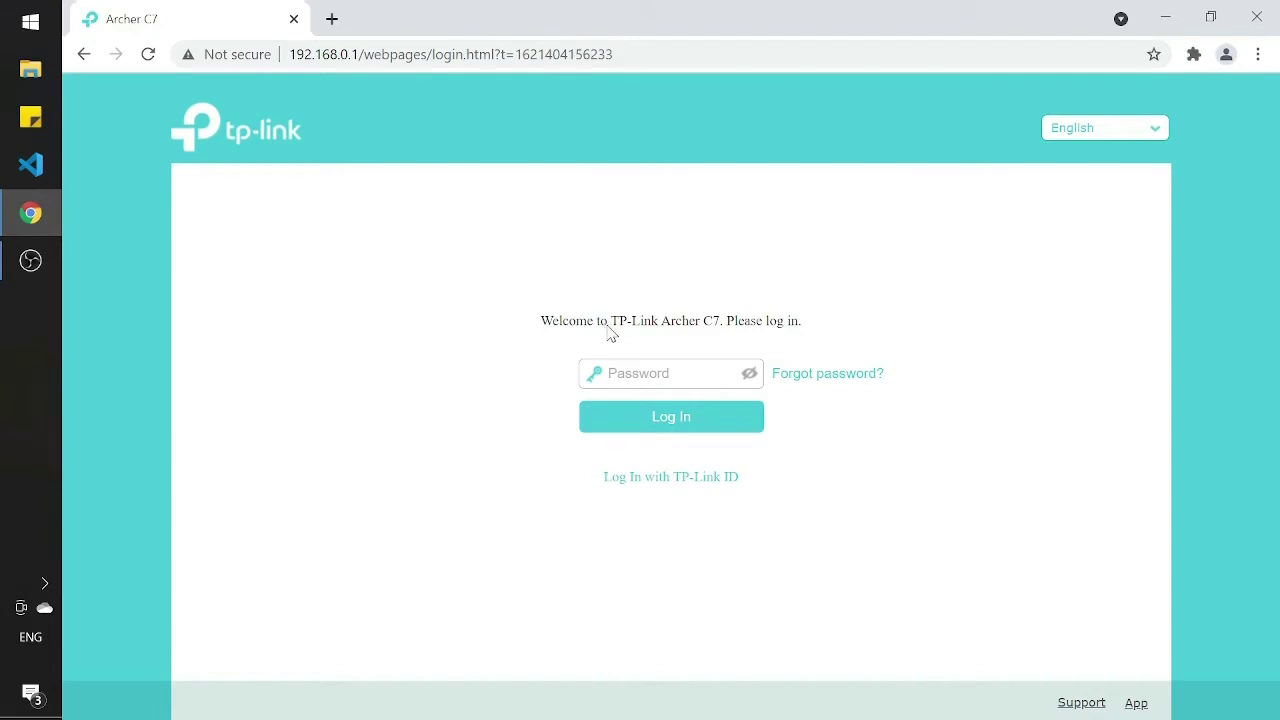
Step: Check the router's IP in the address bar, then log in with the admin password
click(295, 56)
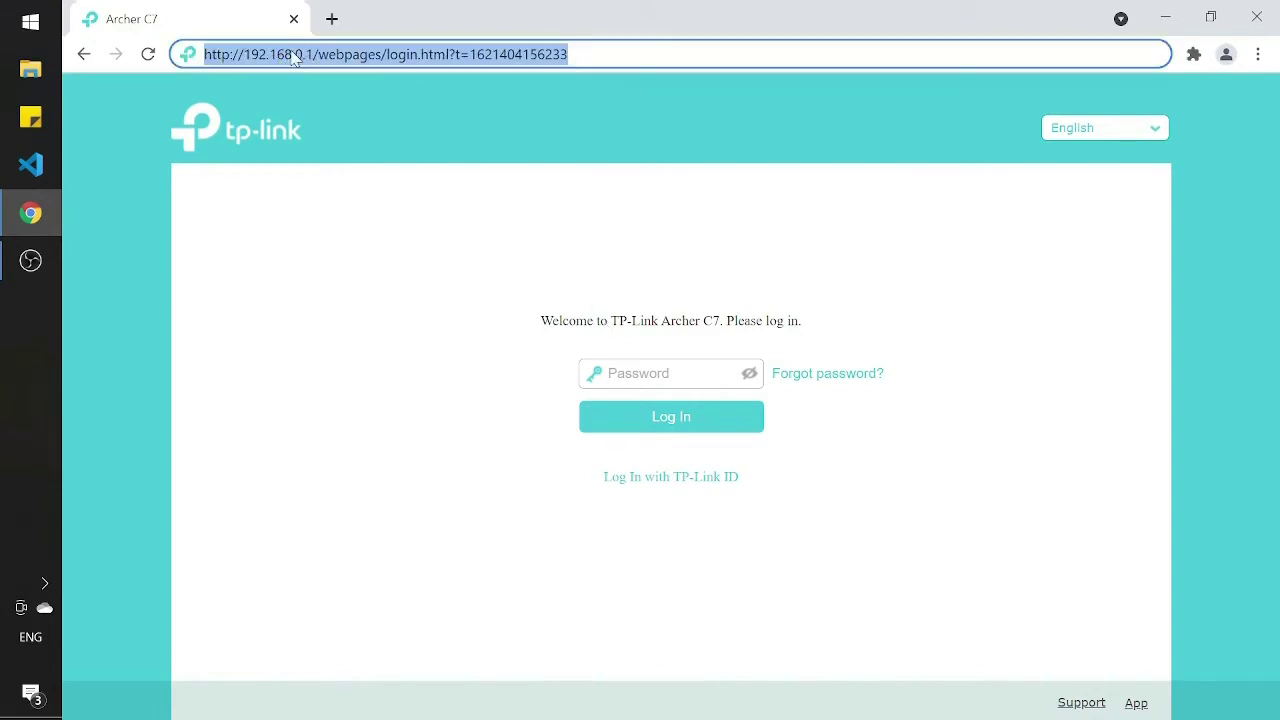
click(443, 174)
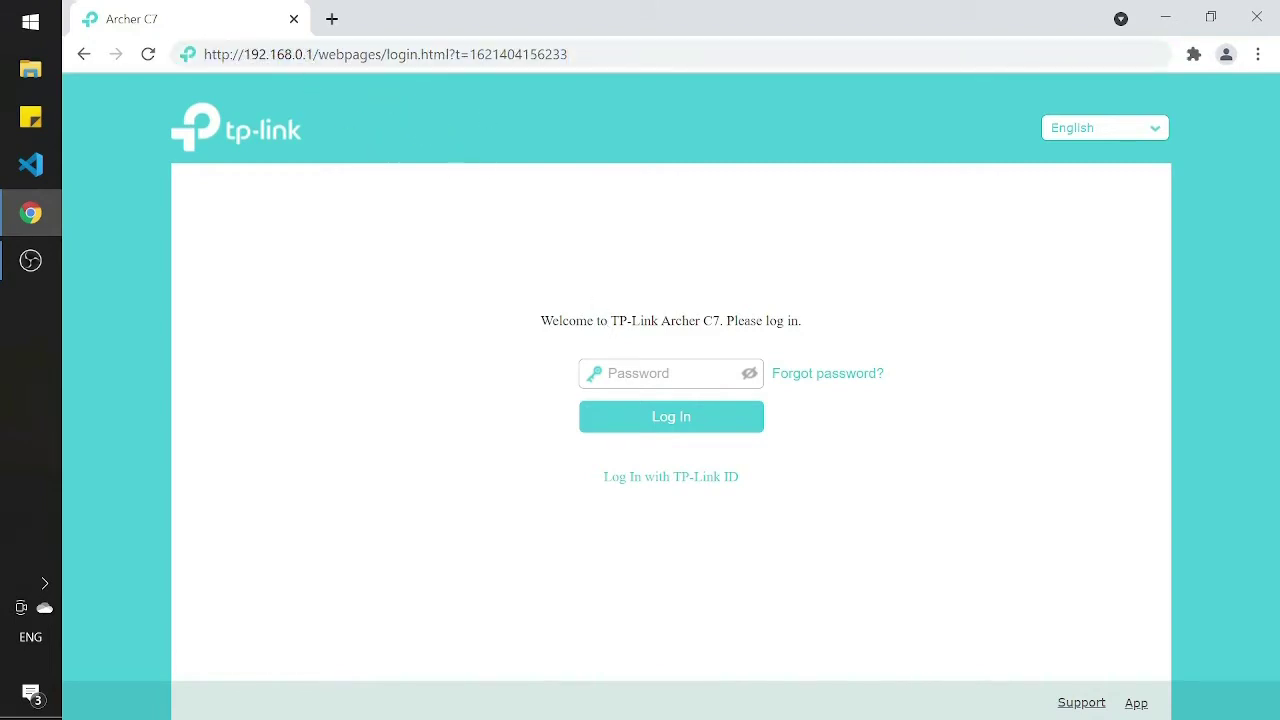
drag(306, 54, 258, 54)
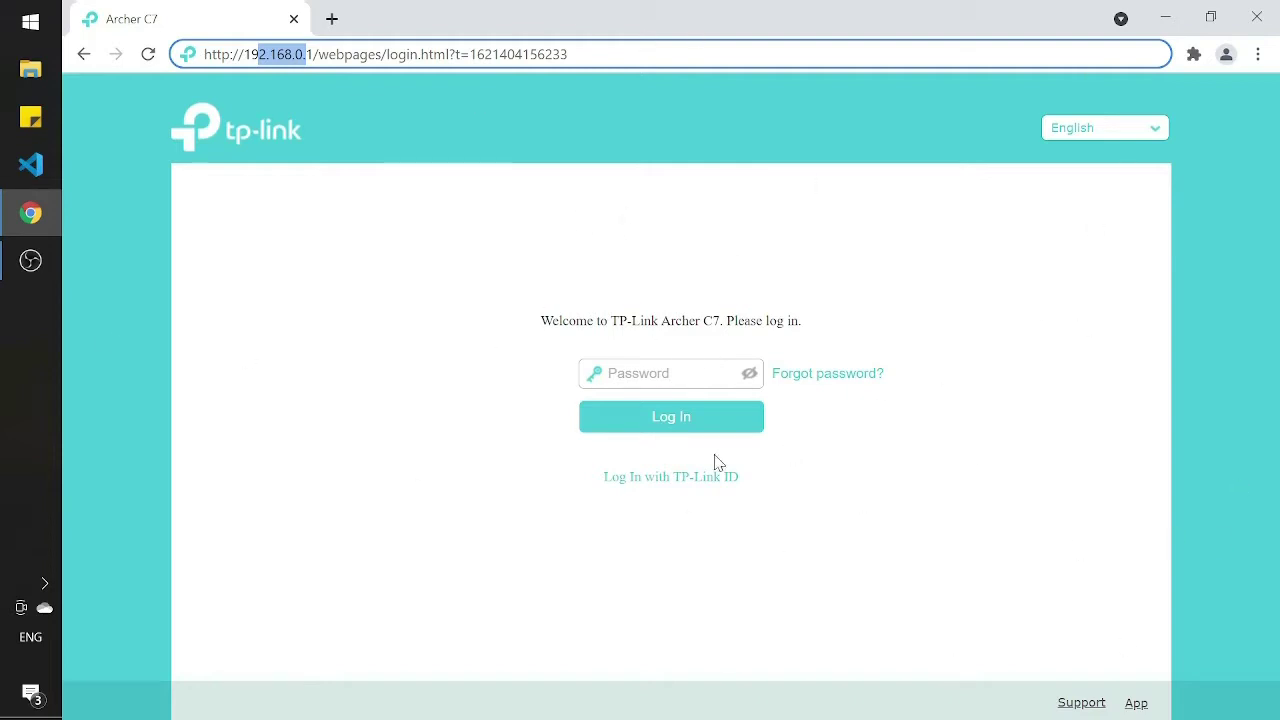
click(608, 374)
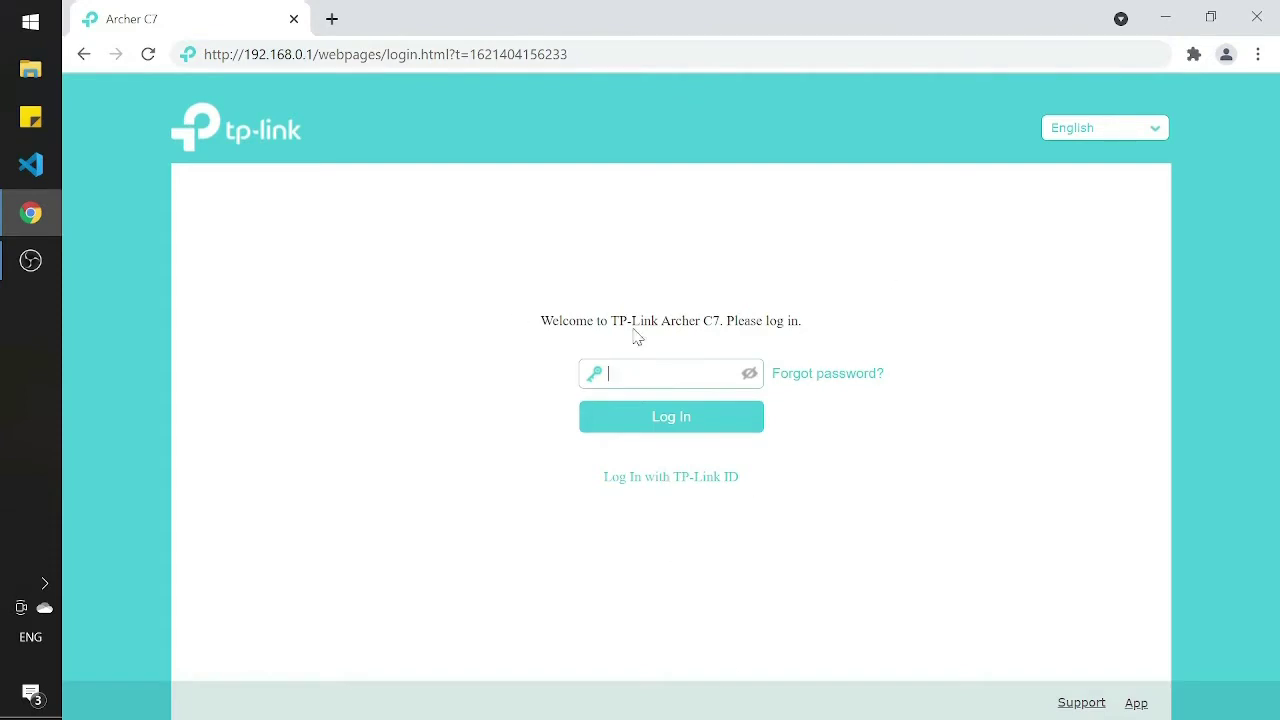
click(761, 419)
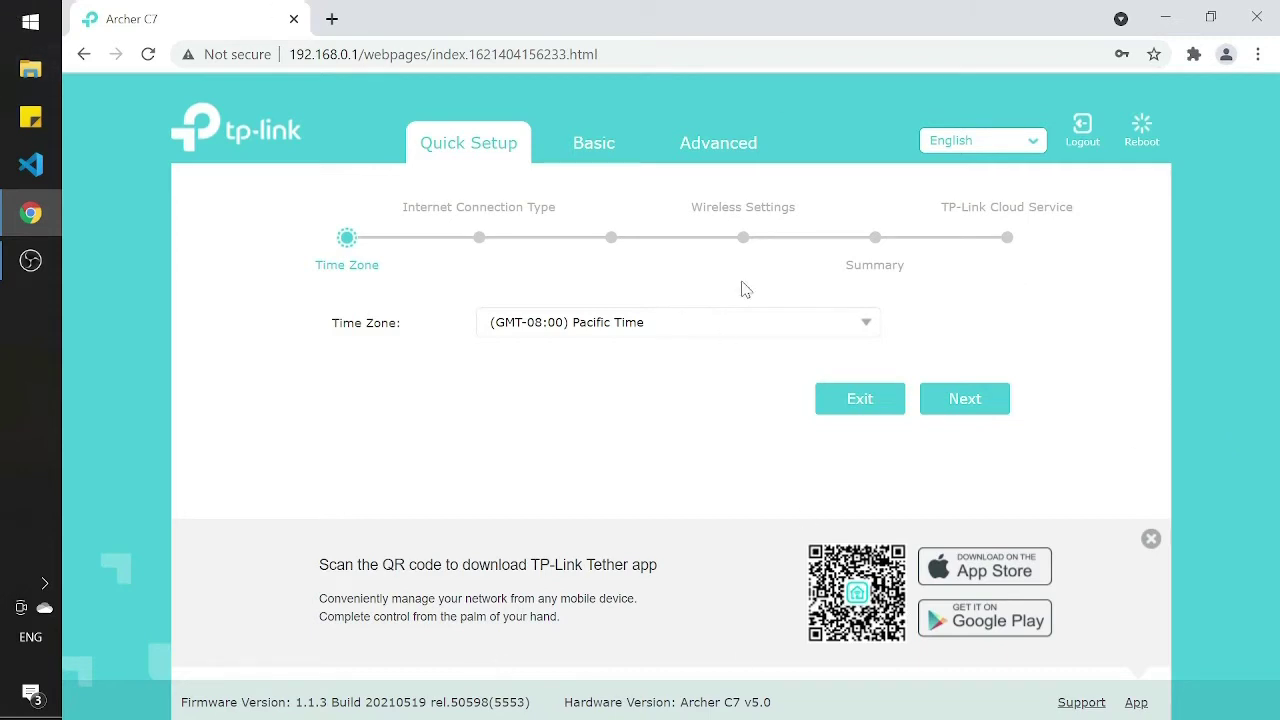
Step: Go to Advanced > Wireless > Wireless Settings, dismissing the Tether app banner
click(740, 148)
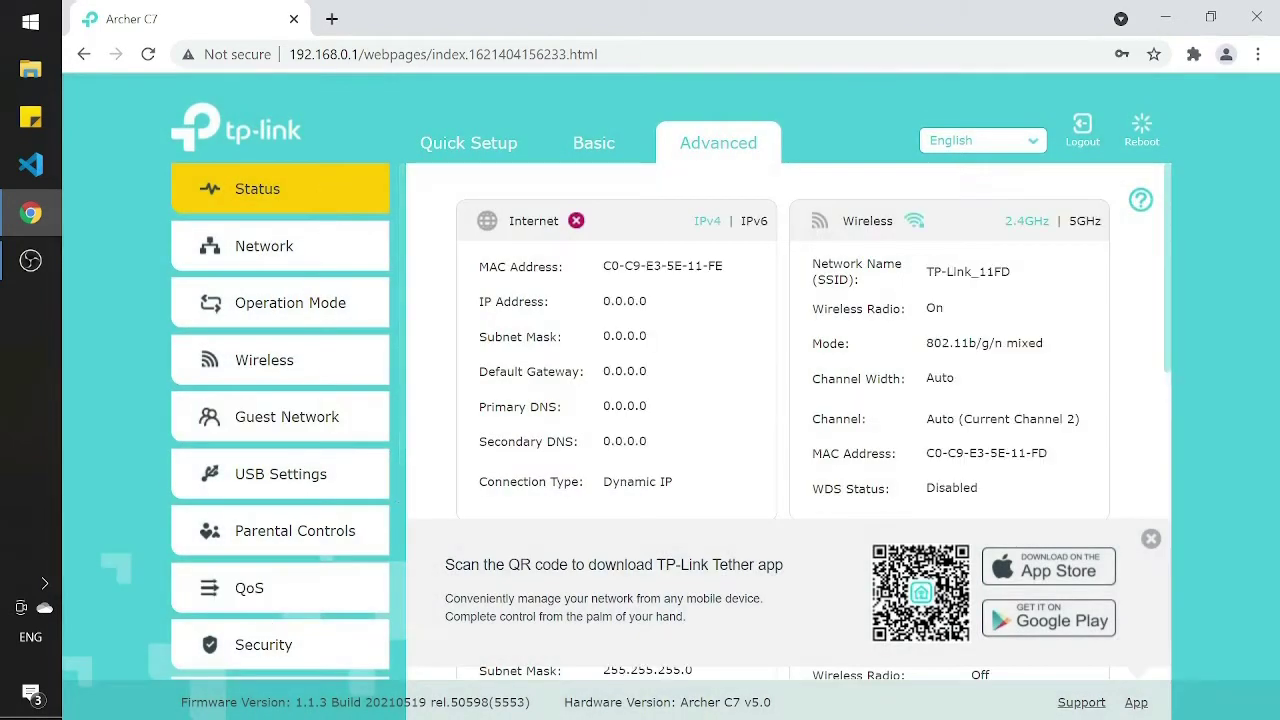
click(1151, 538)
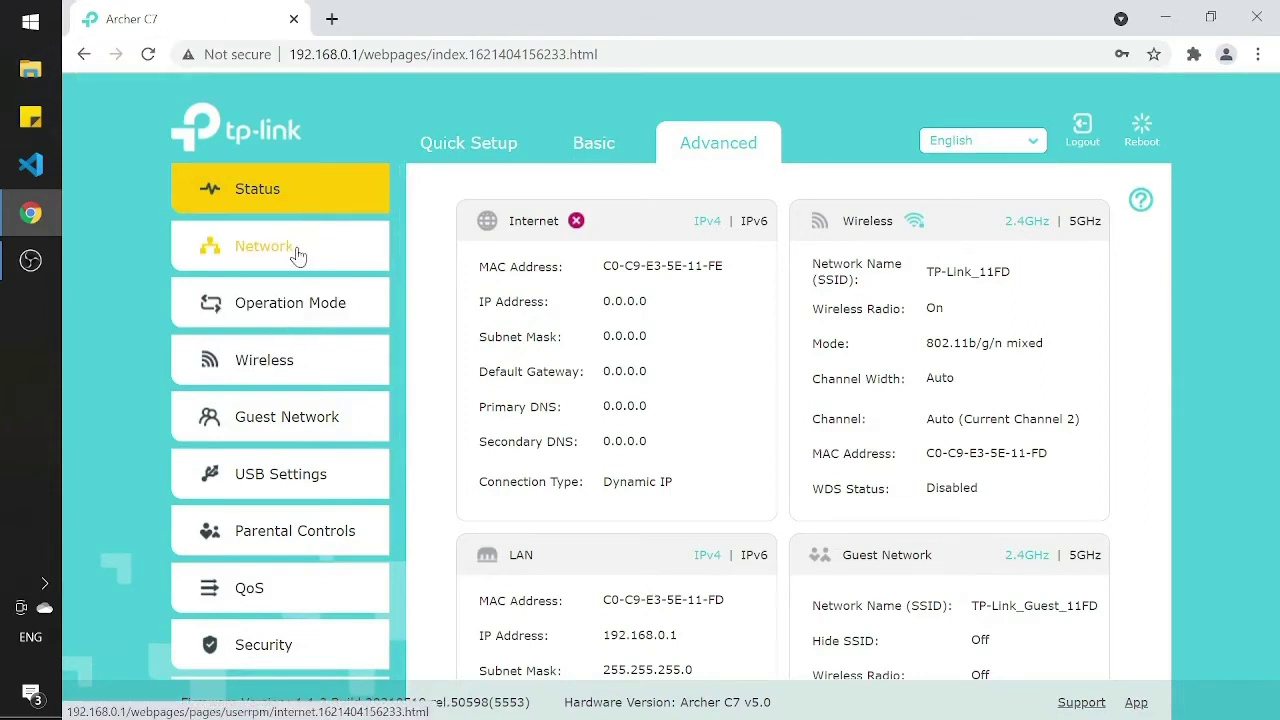
click(213, 370)
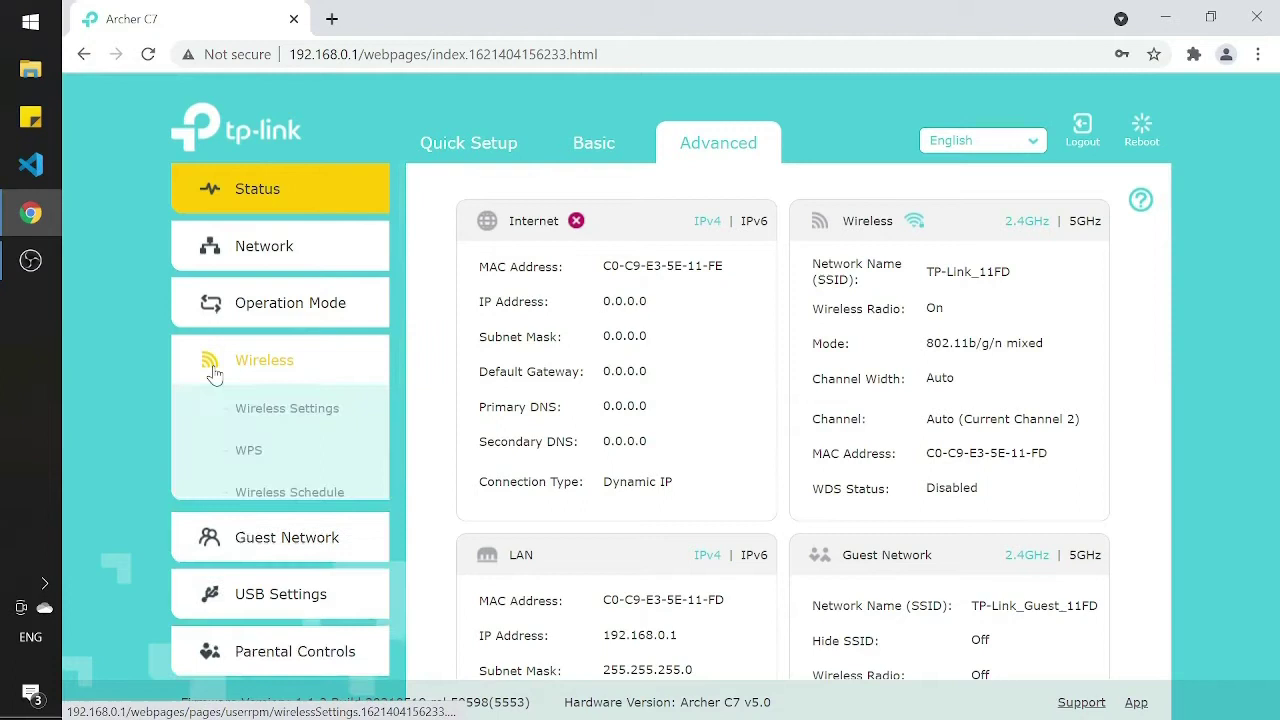
click(243, 416)
right_click(243, 416)
click(683, 485)
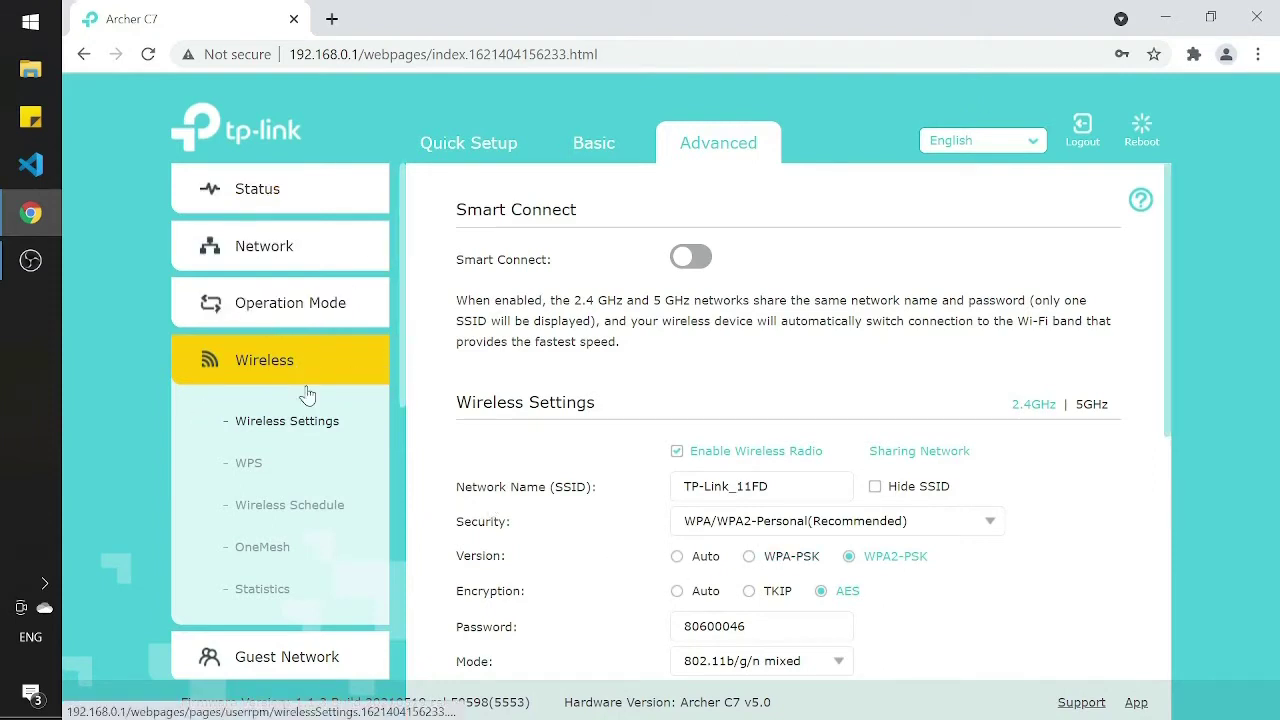
scroll(763, 378, down, 1)
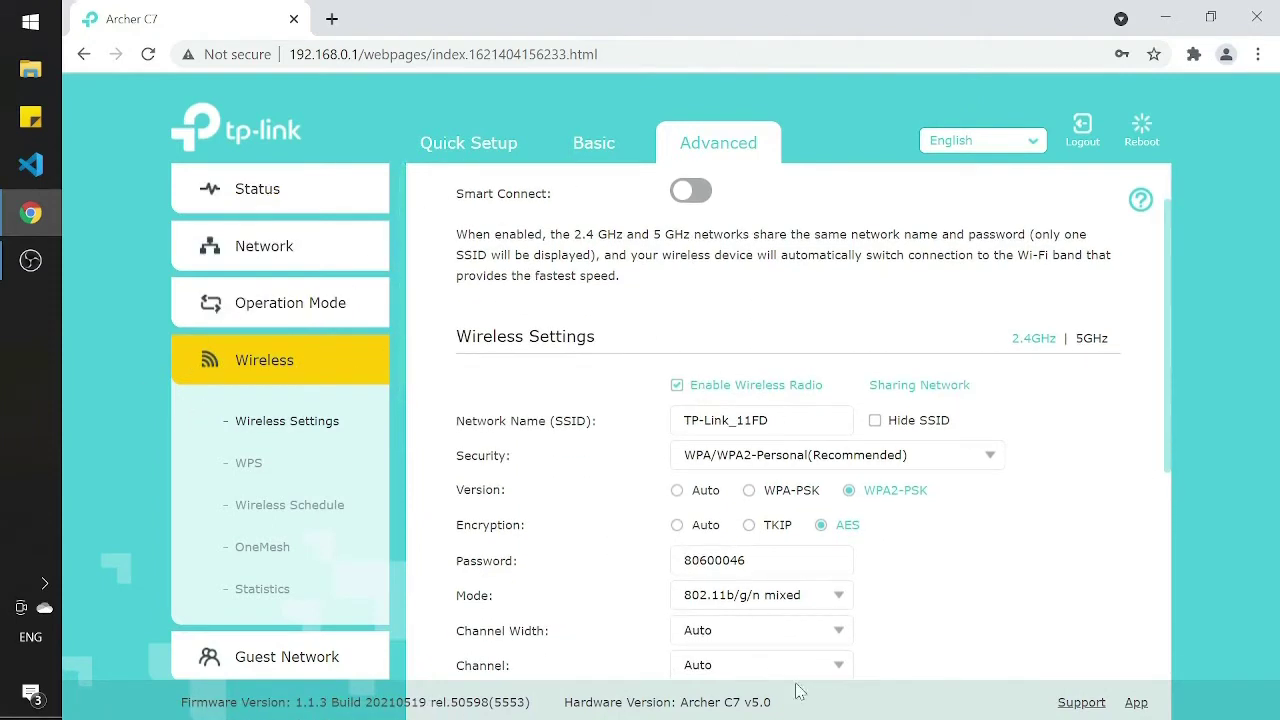
scroll(763, 400, down, 1)
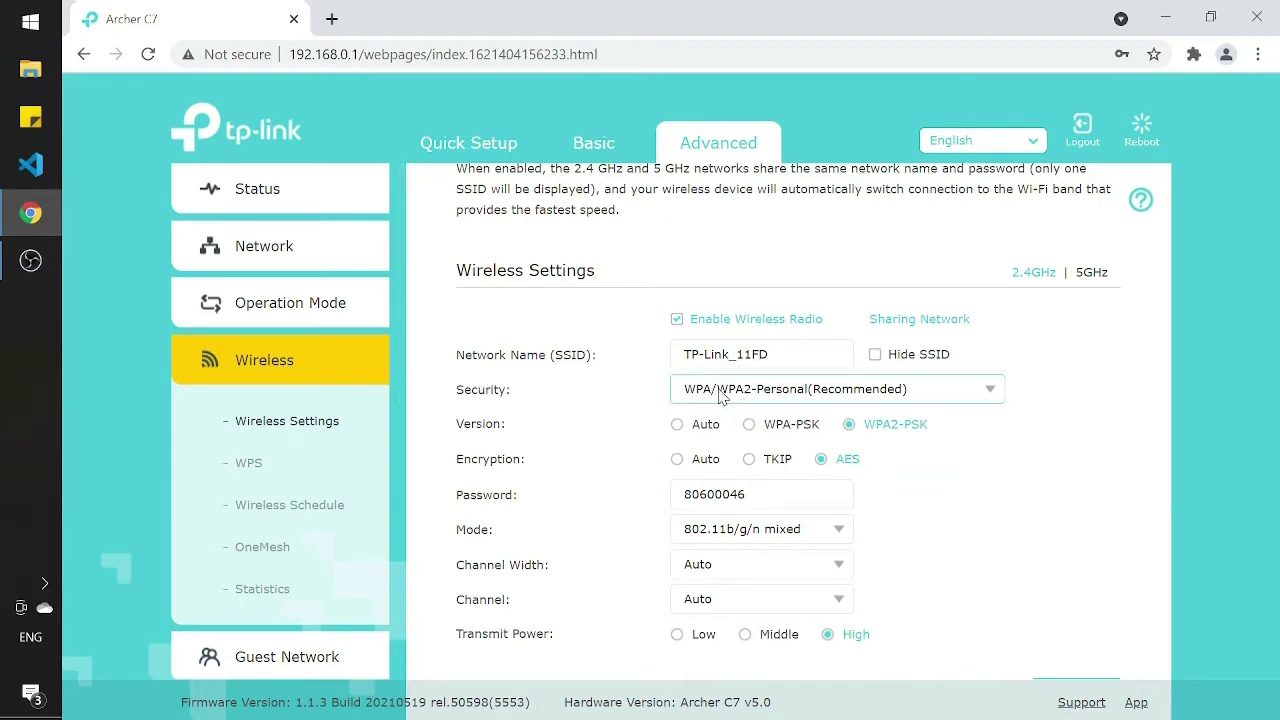
right_click(944, 391)
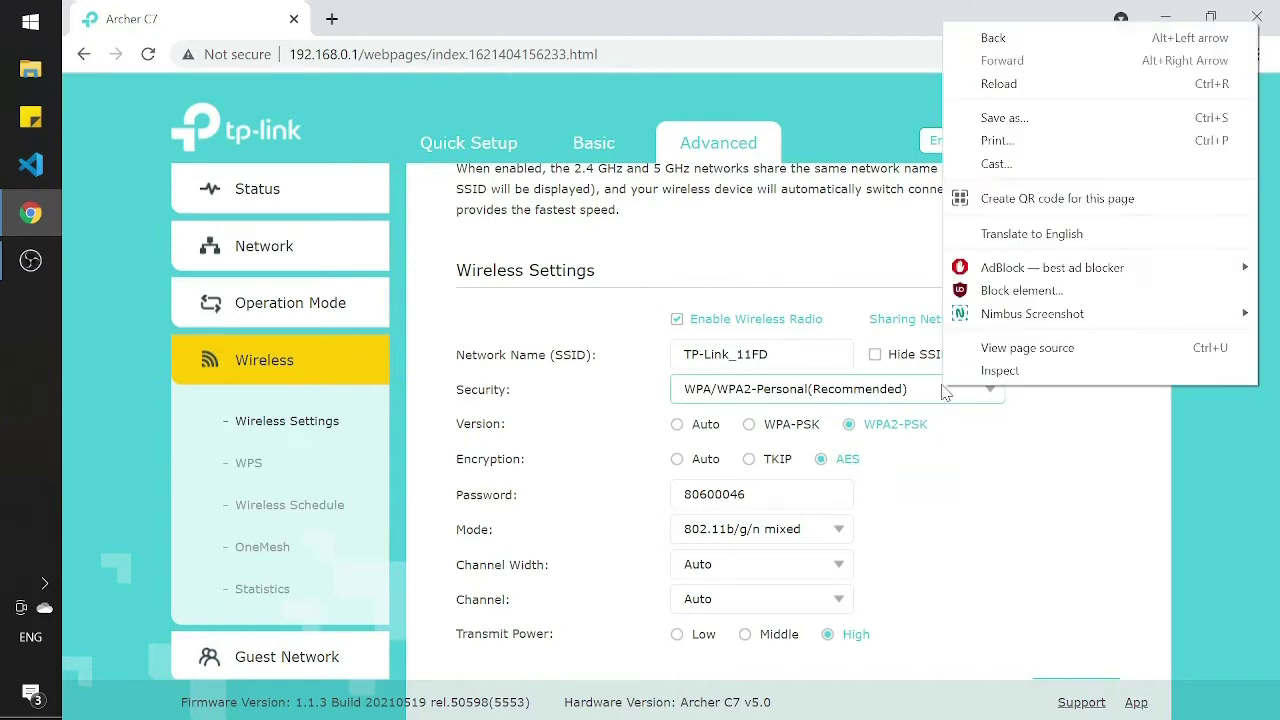
click(913, 406)
click(988, 393)
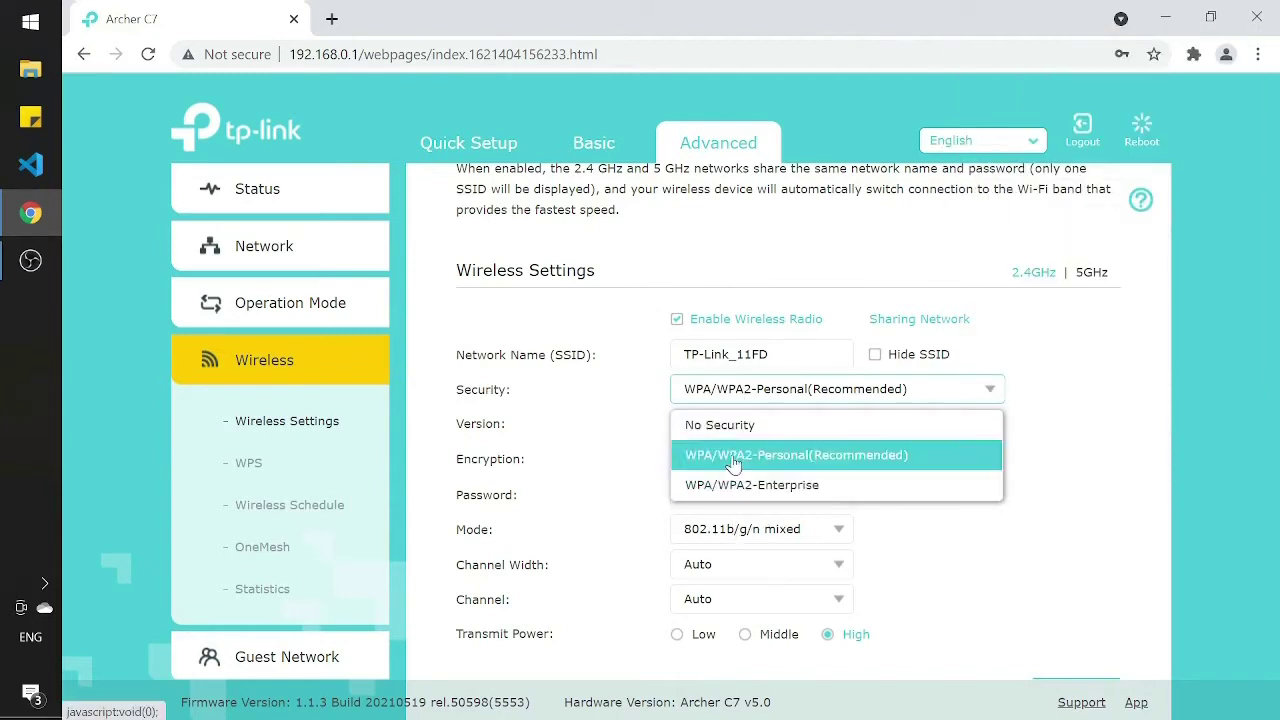
click(953, 539)
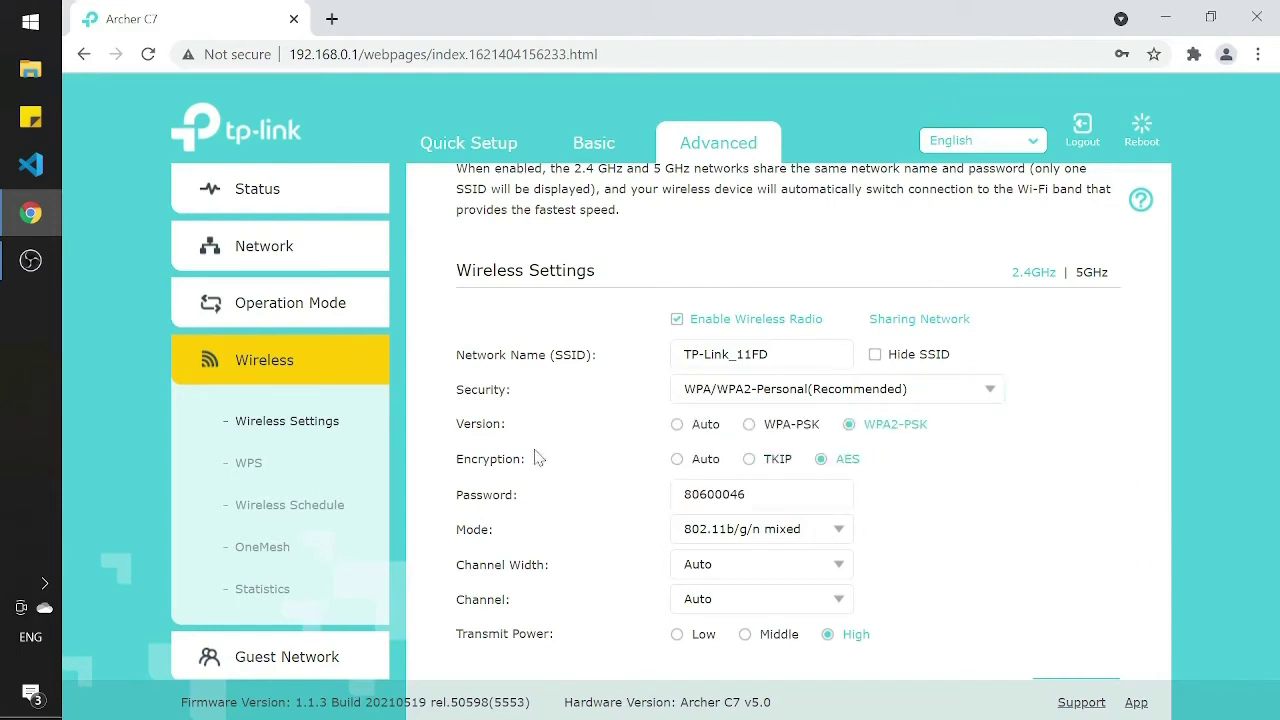
click(1003, 390)
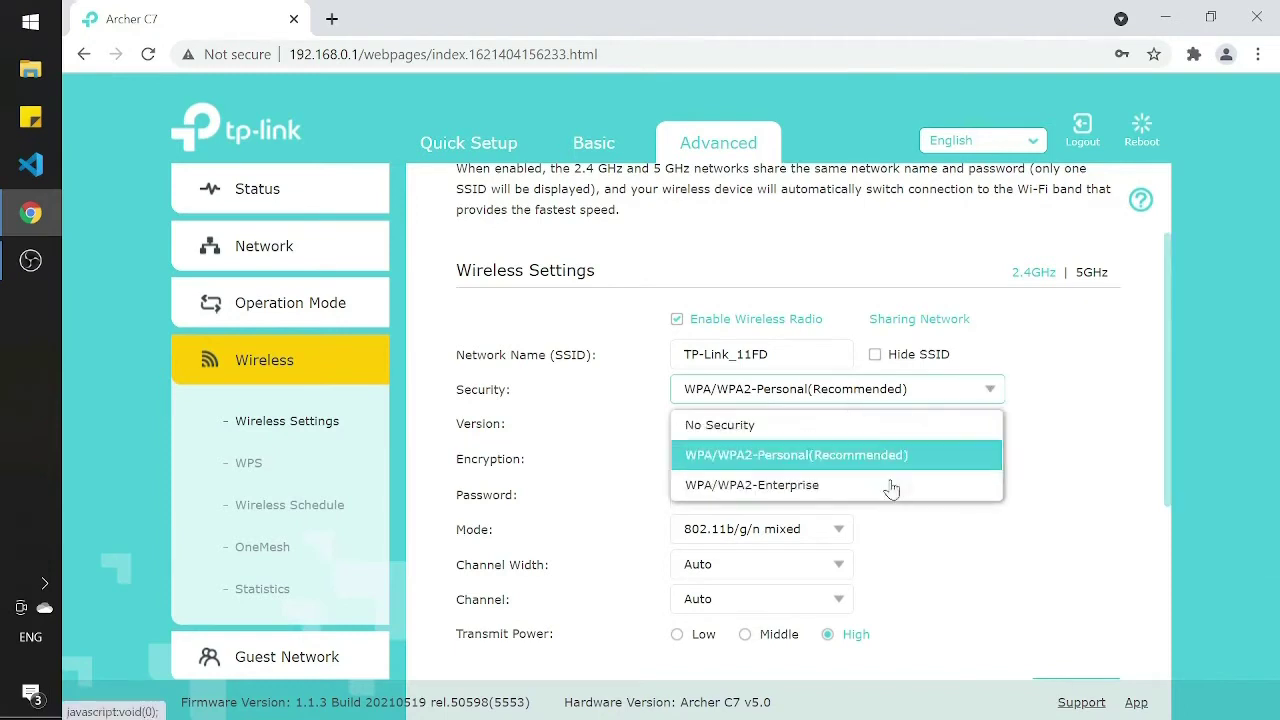
click(750, 456)
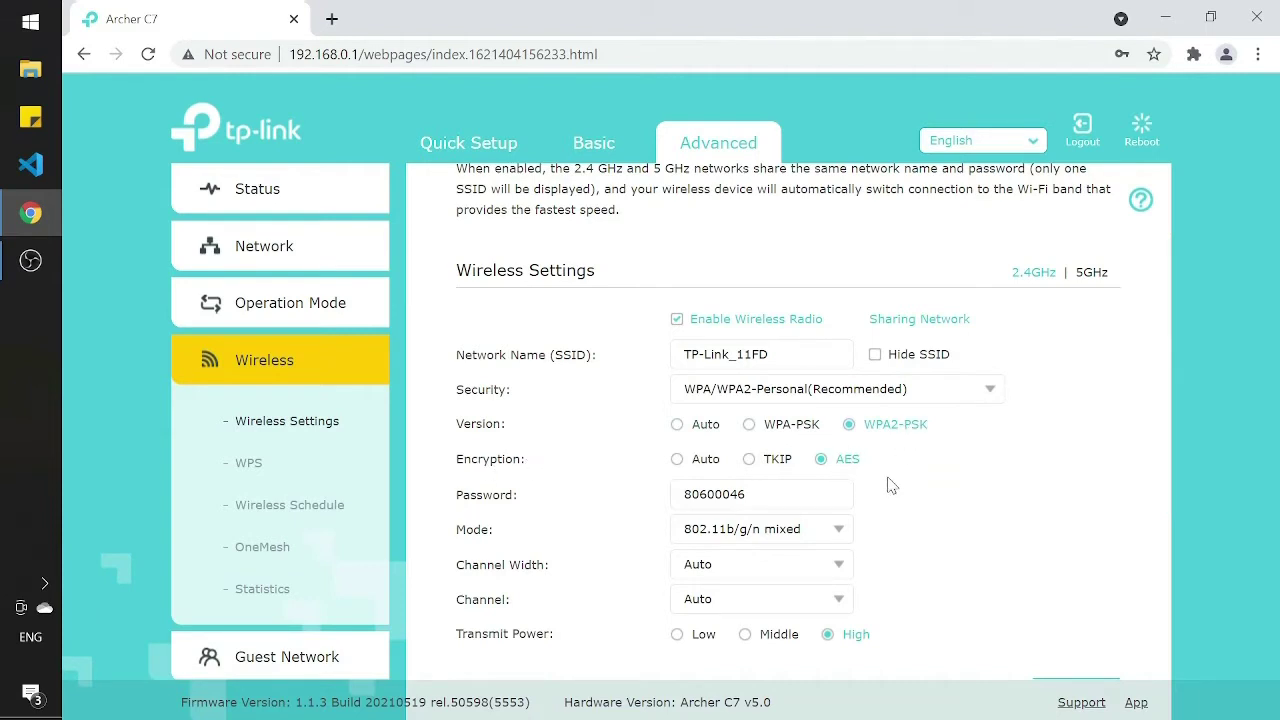
click(680, 462)
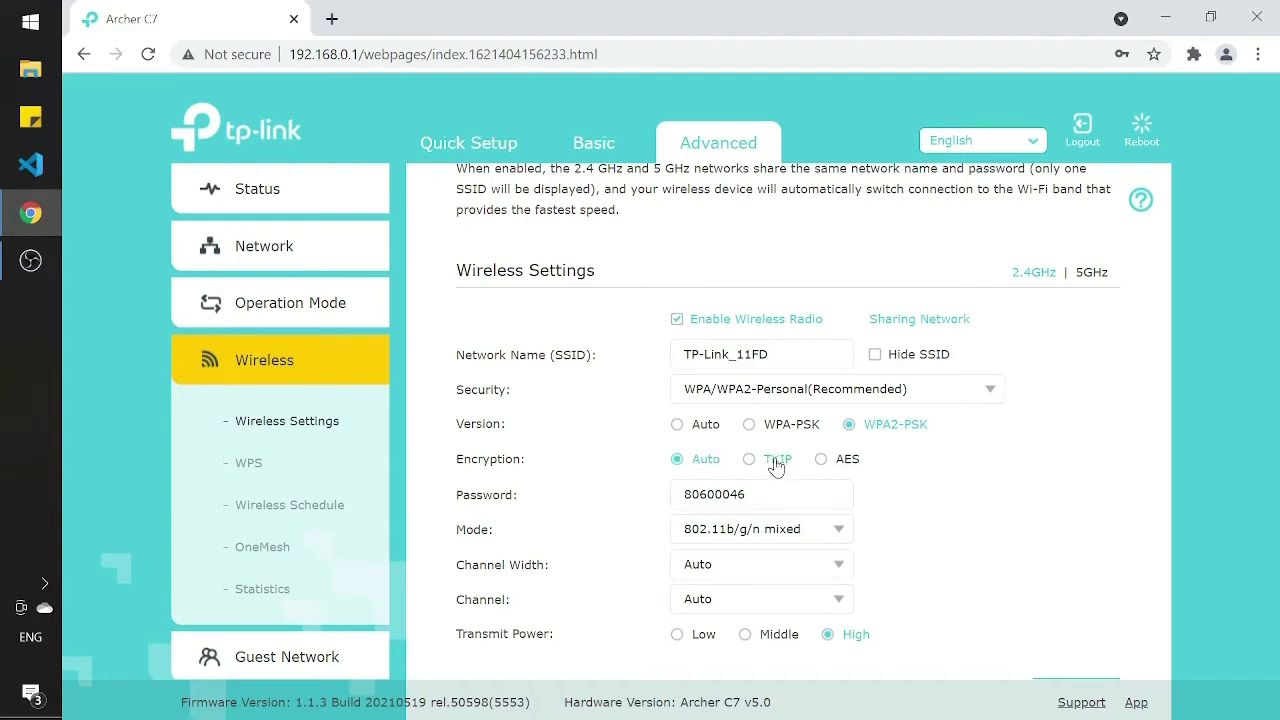
click(823, 461)
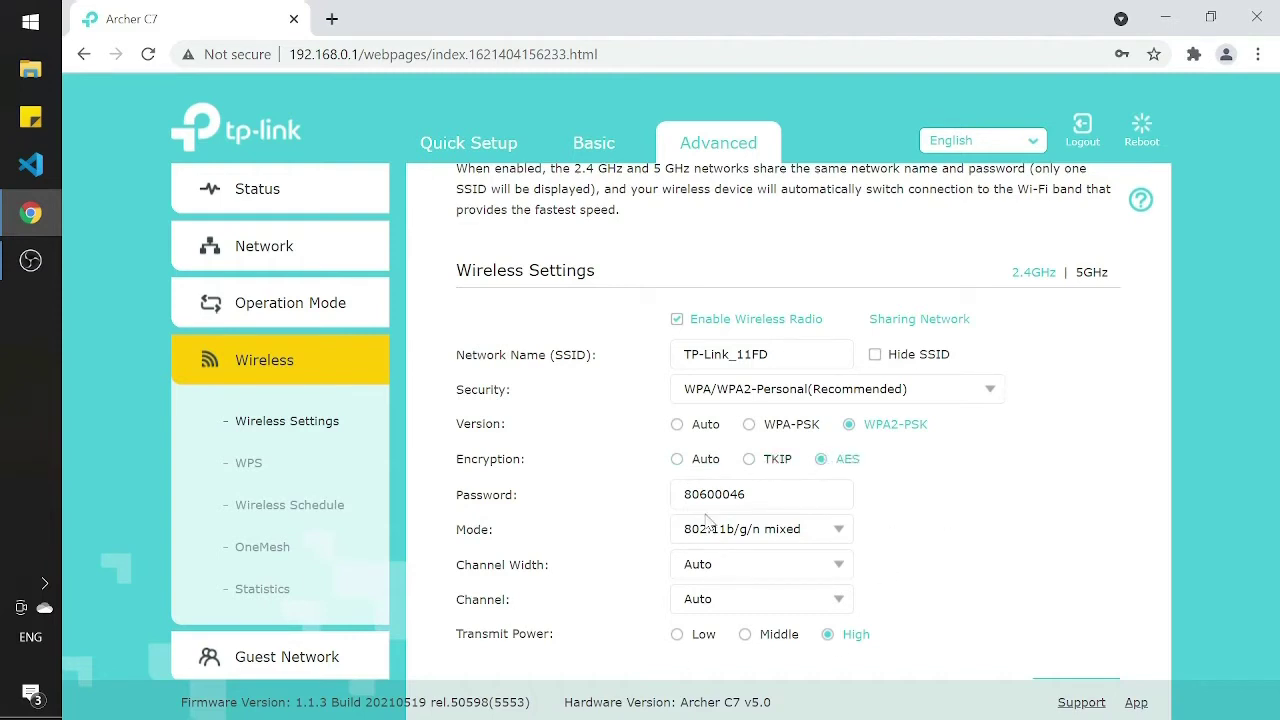
drag(750, 495, 656, 507)
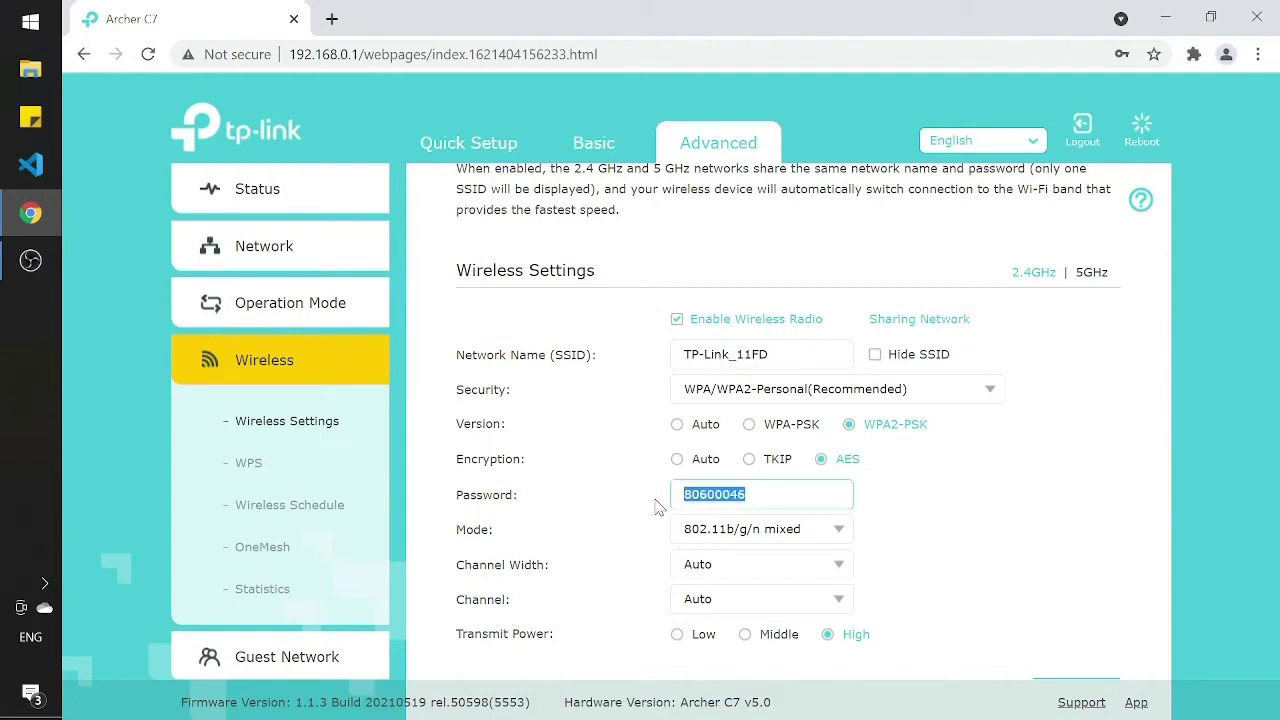
click(955, 478)
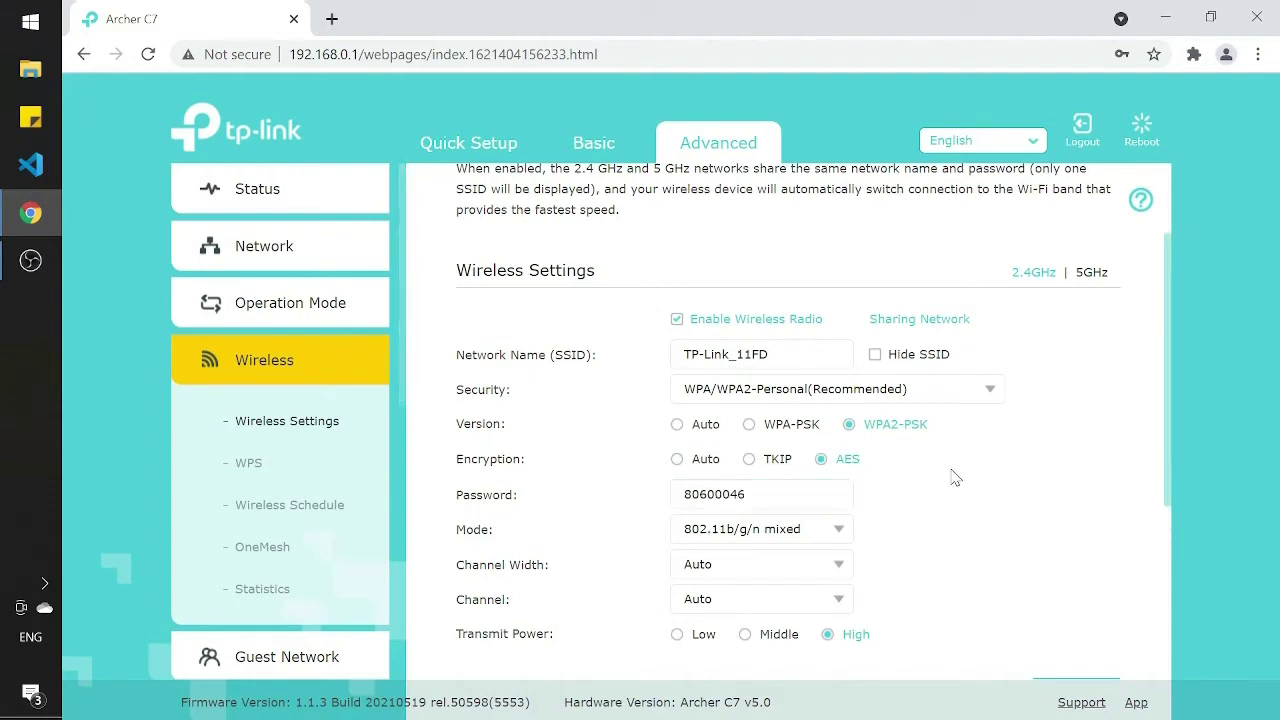
scroll(782, 578, down, 1)
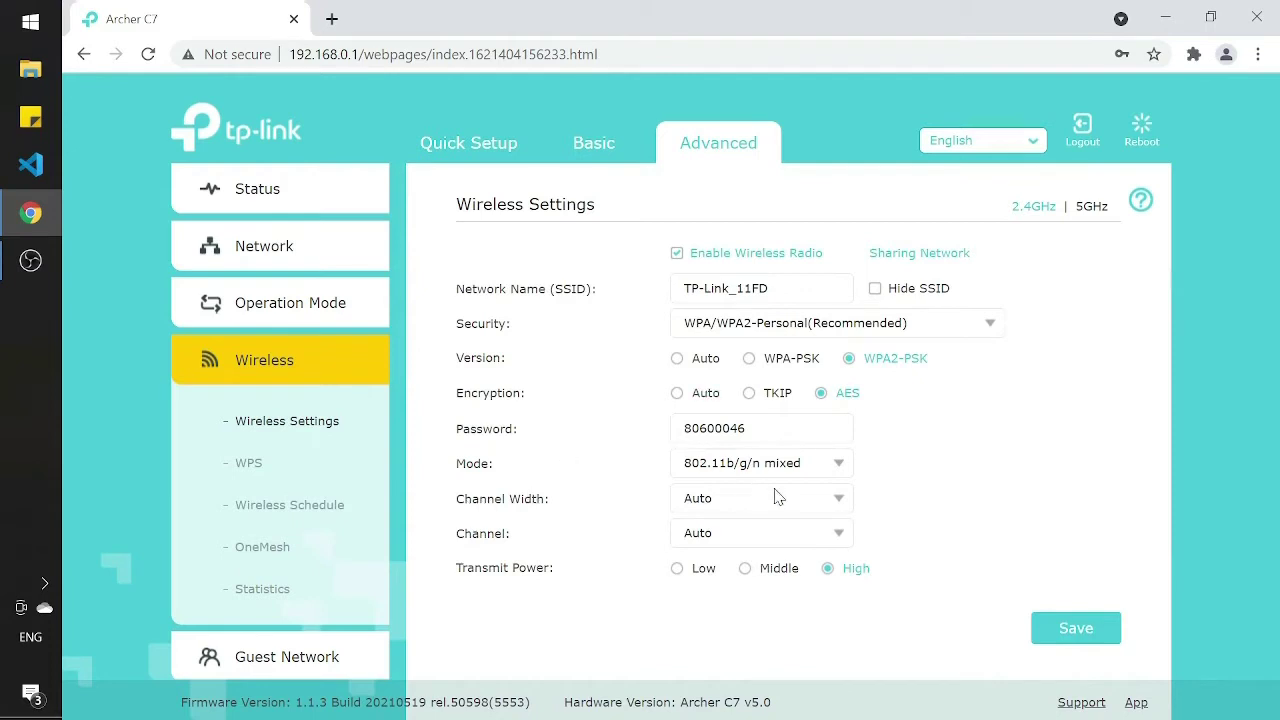
Step: Change the 2.4GHz channel width to 20MHz and save the wireless settings
click(838, 500)
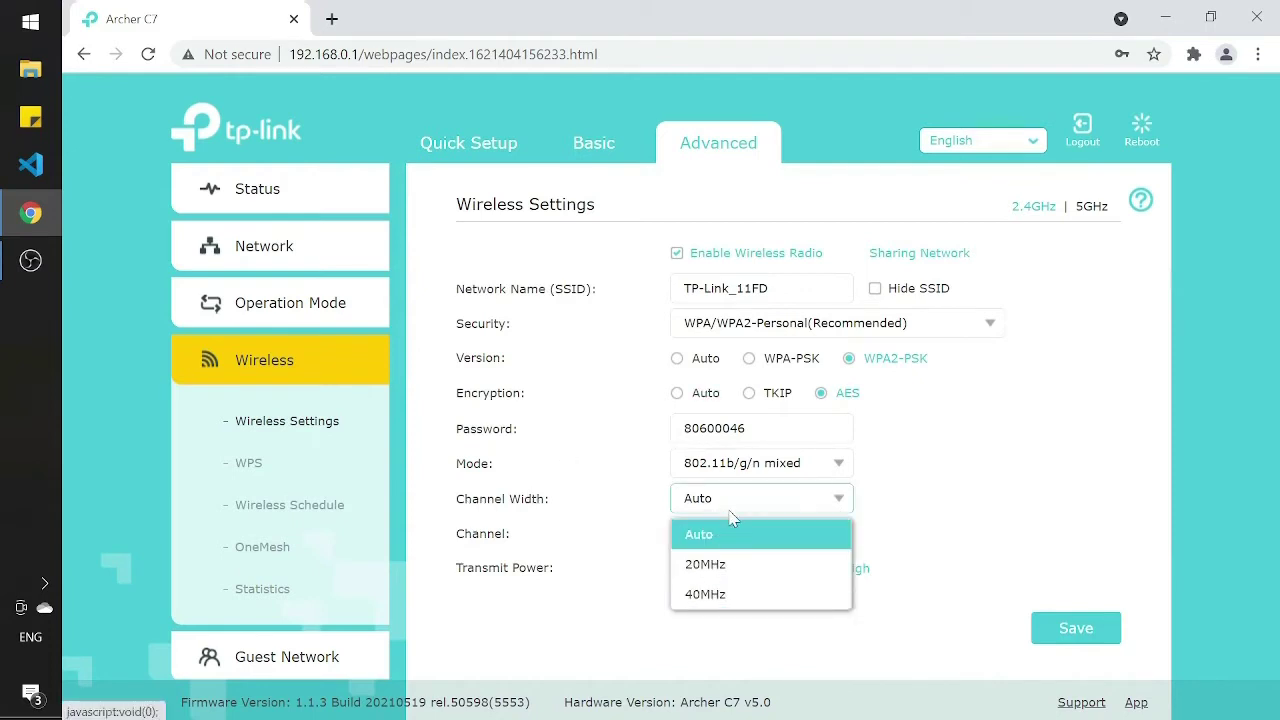
click(700, 566)
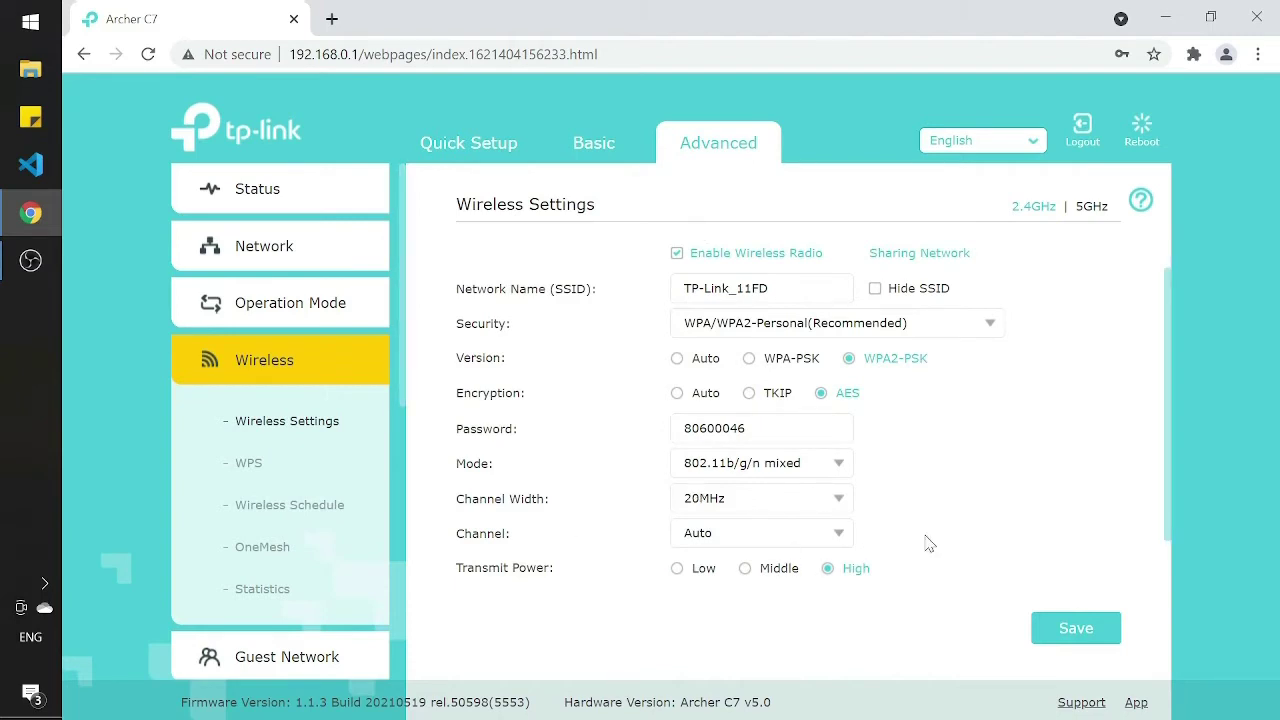
scroll(926, 540, down, 1)
click(1104, 564)
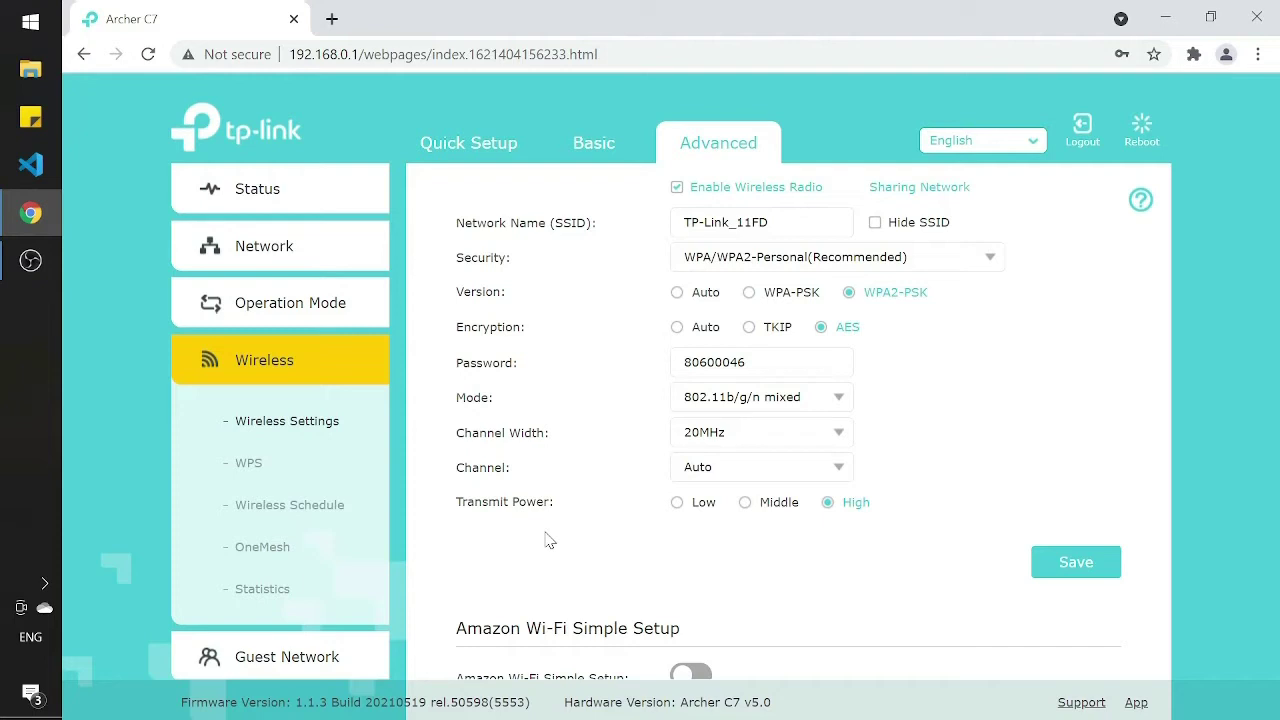
click(44, 583)
right_click(83, 583)
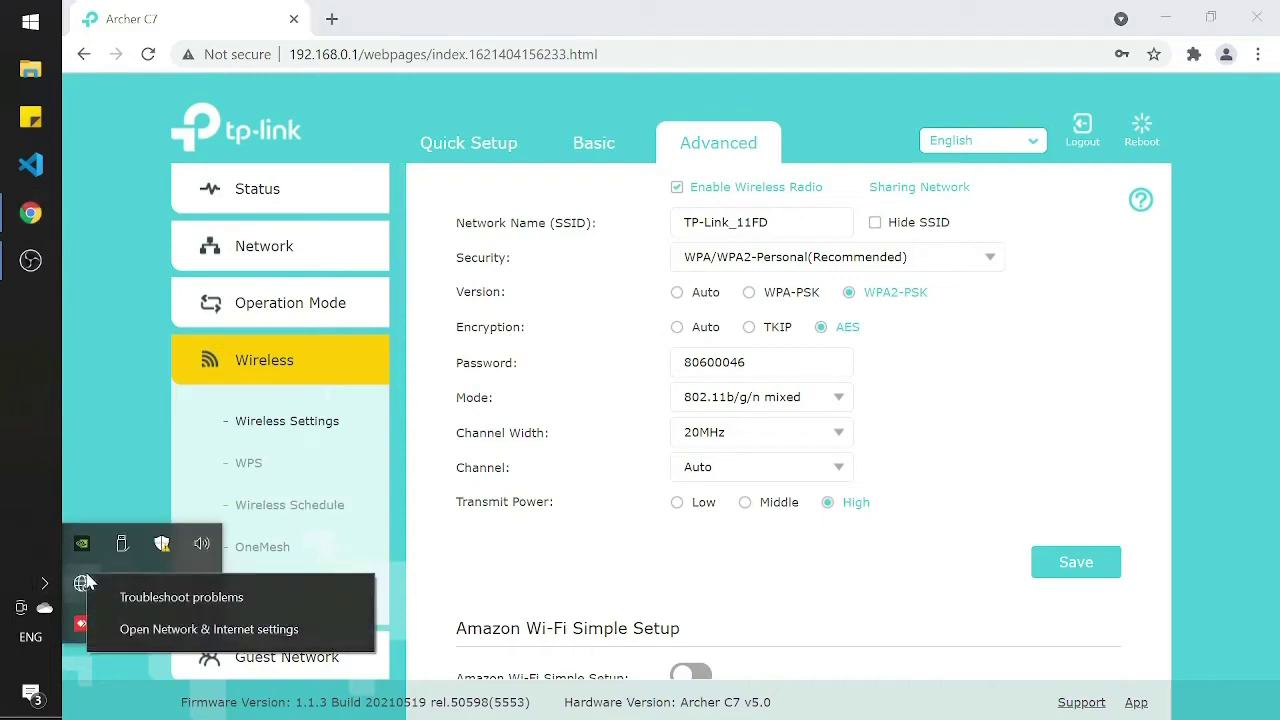
click(160, 629)
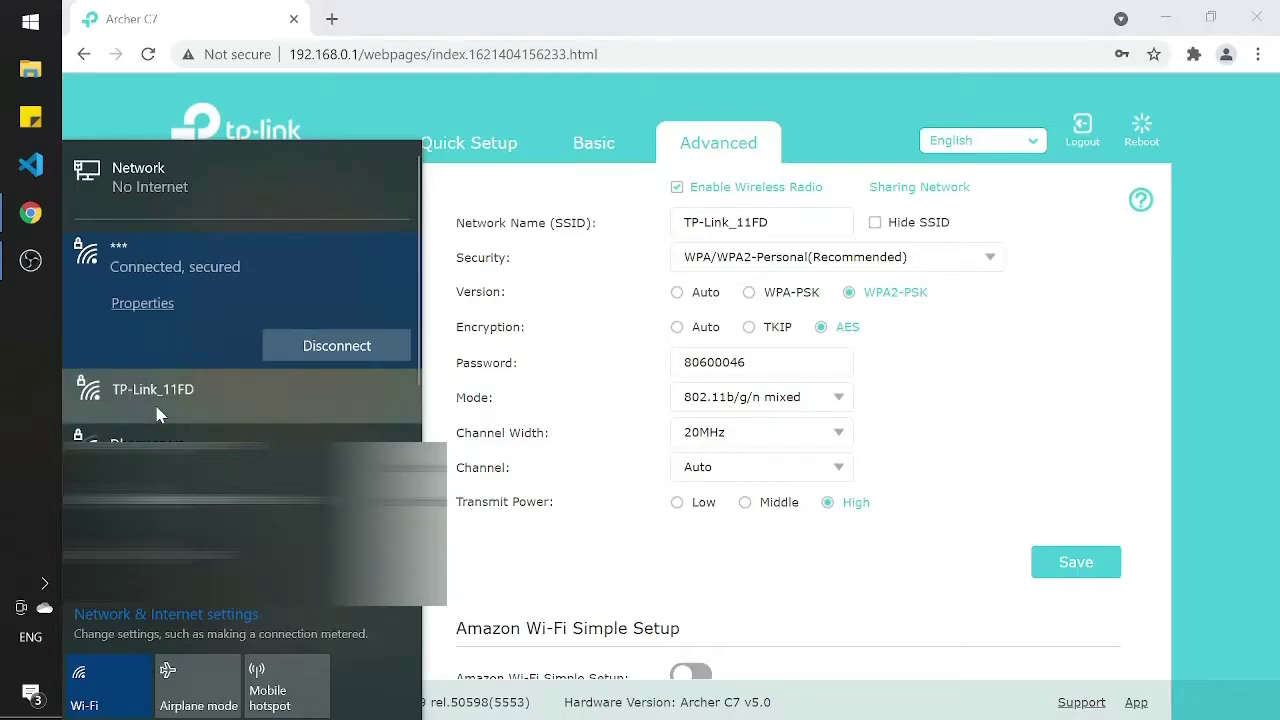
click(157, 405)
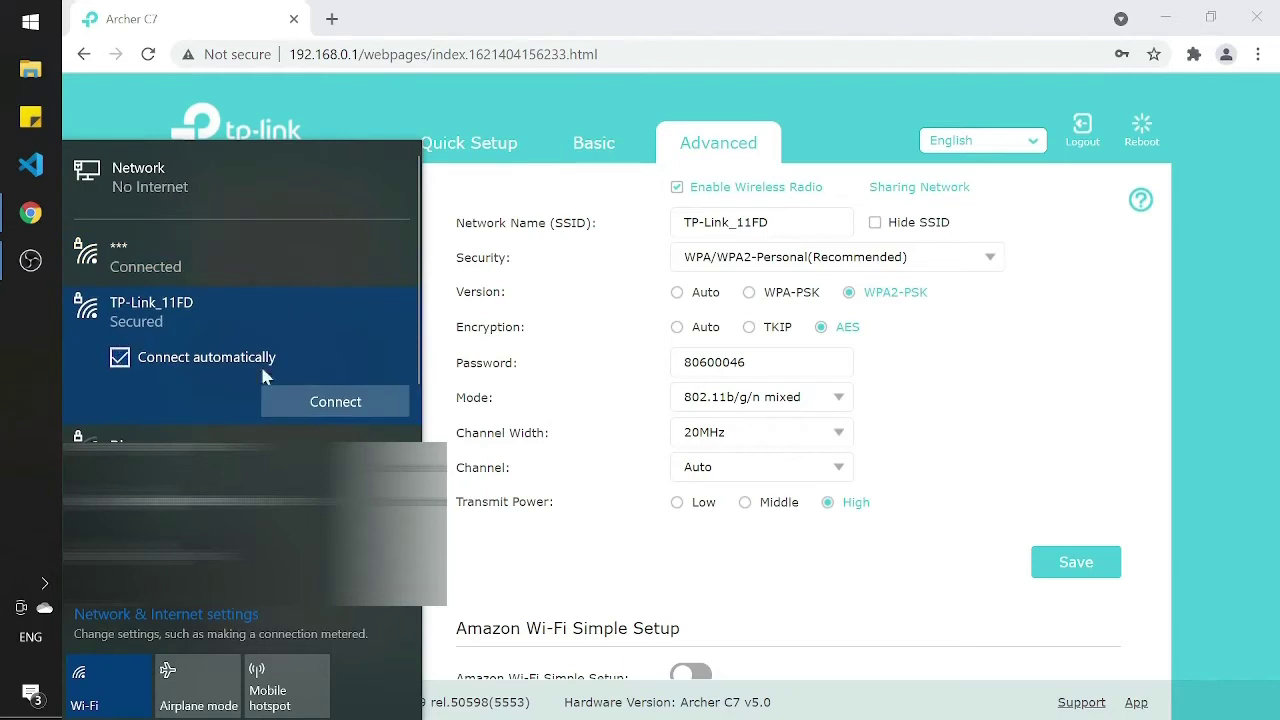
click(358, 404)
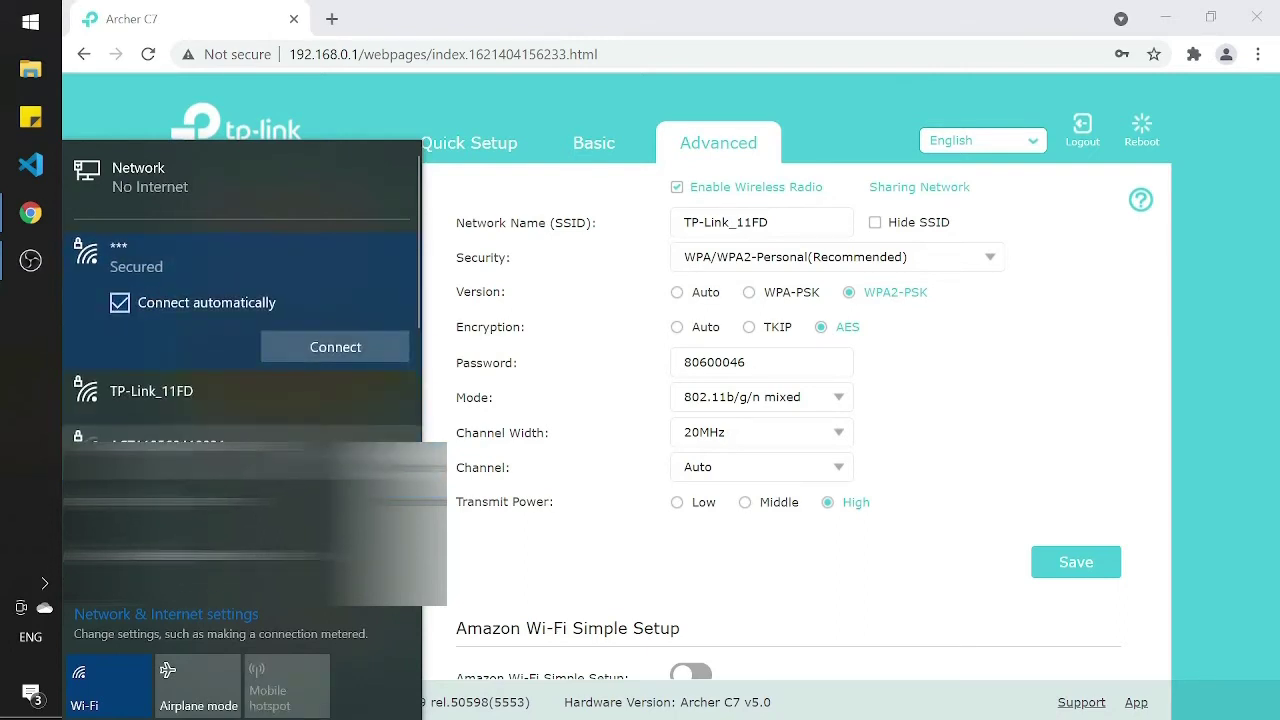
click(570, 453)
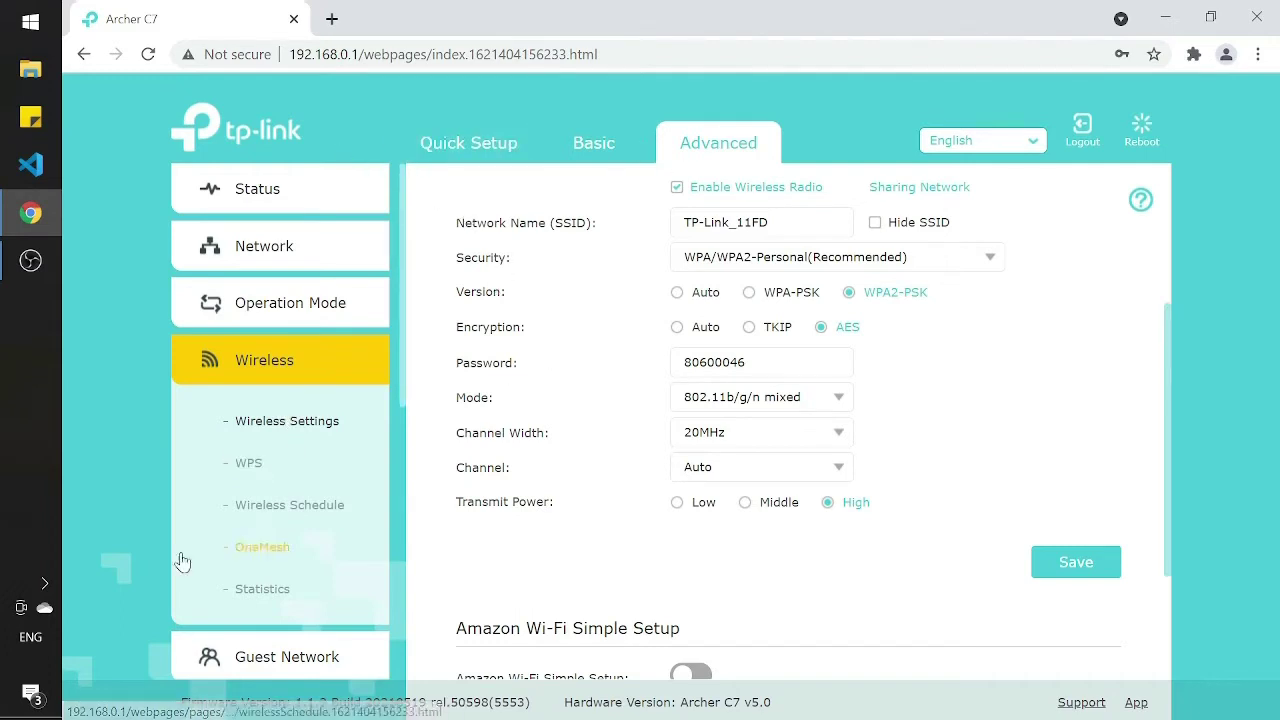
Step: Open the Wireless > WPS page showing the router's PIN, then expand System Tools
click(263, 466)
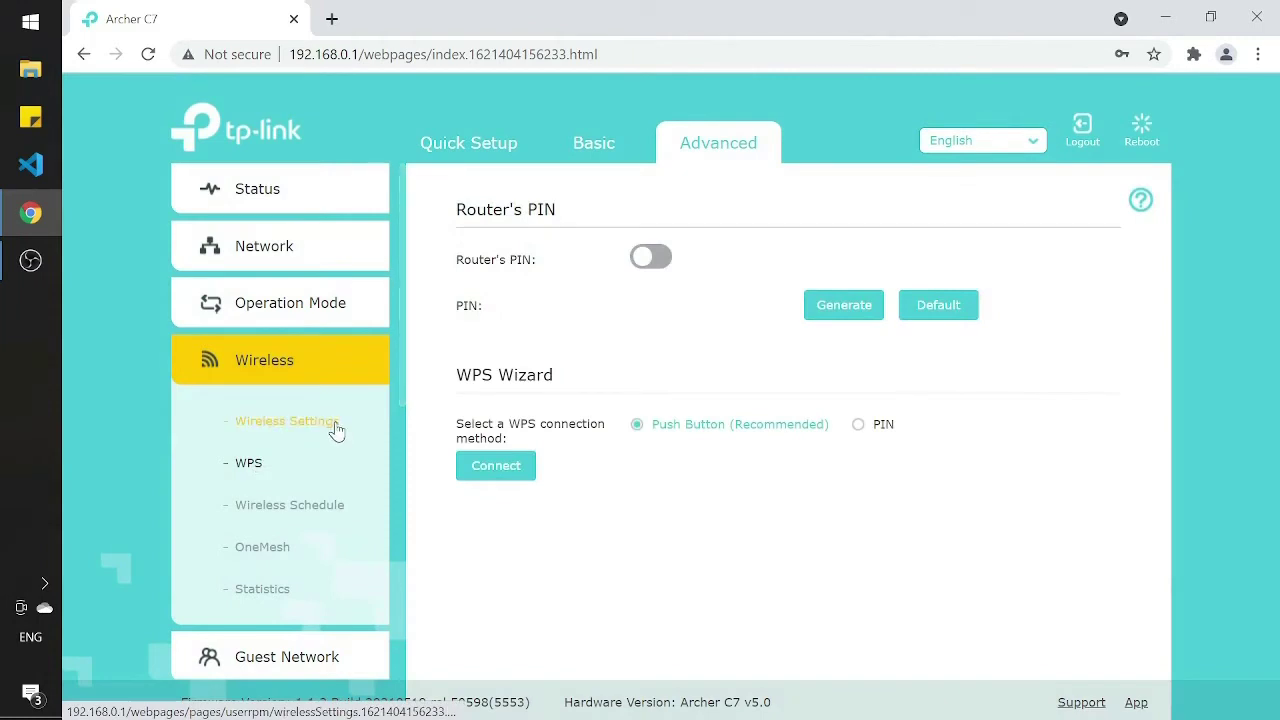
click(648, 257)
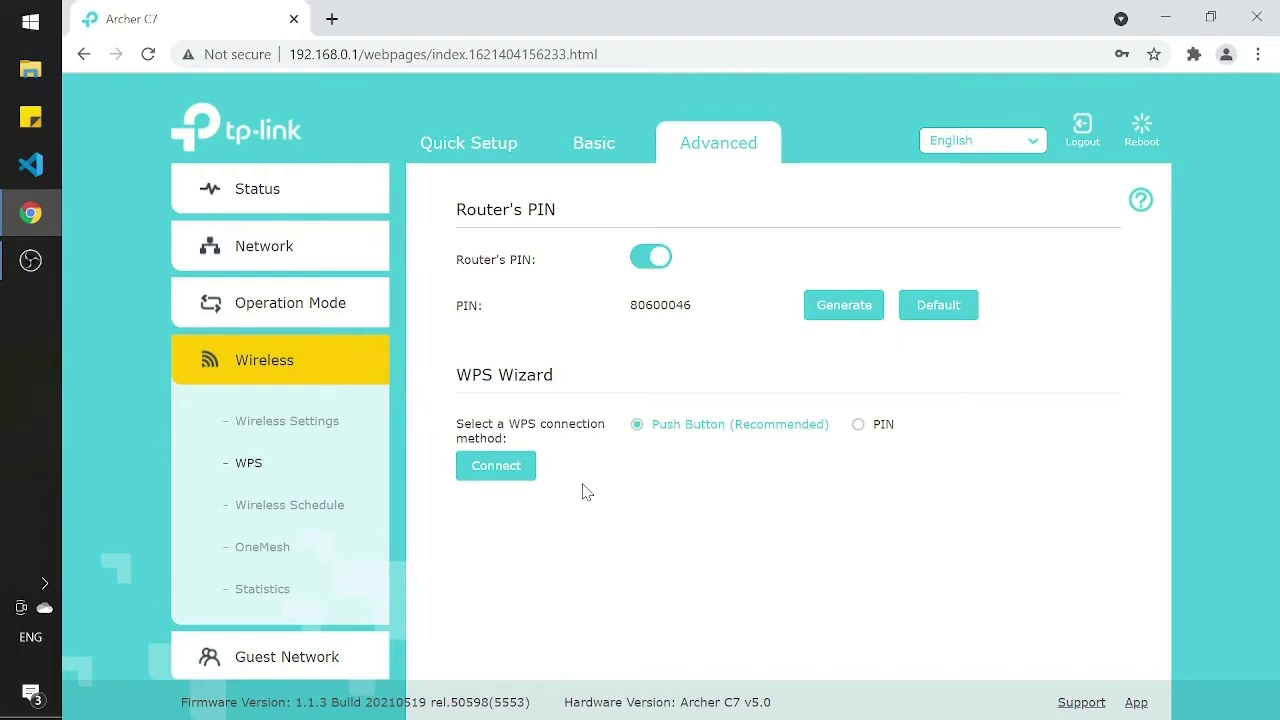
scroll(351, 436, down, 1)
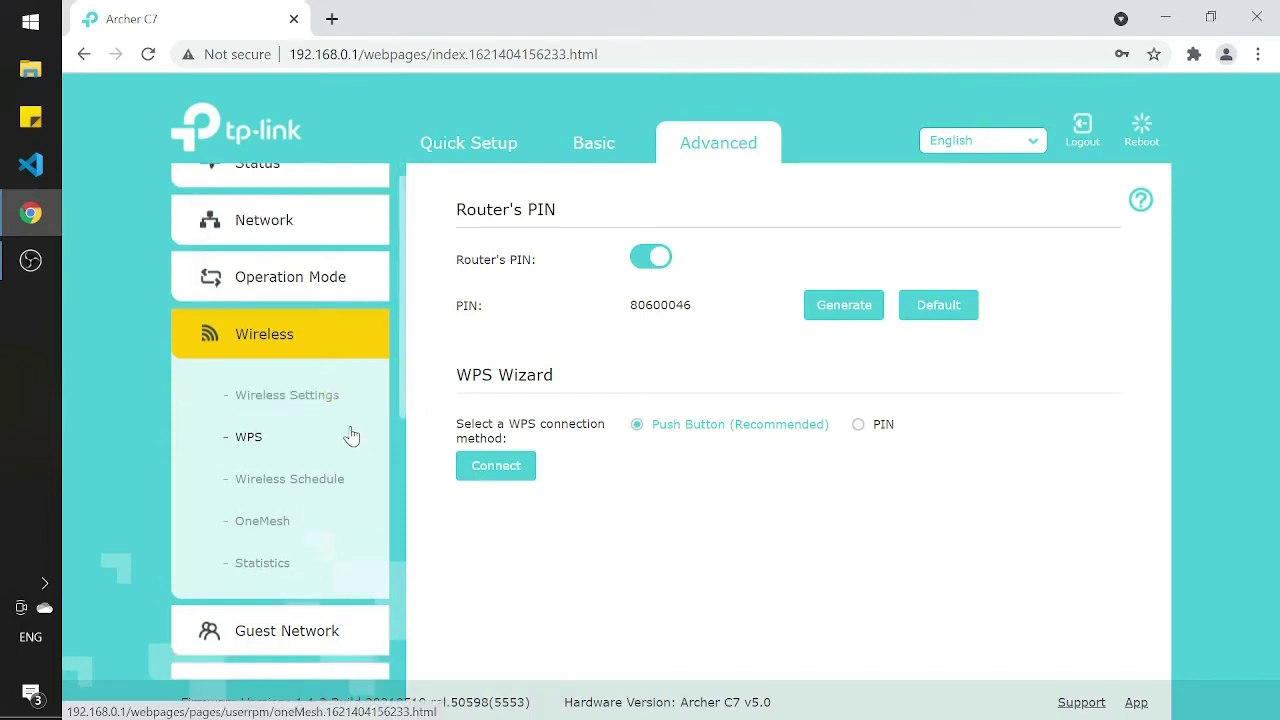
scroll(351, 436, down, 5)
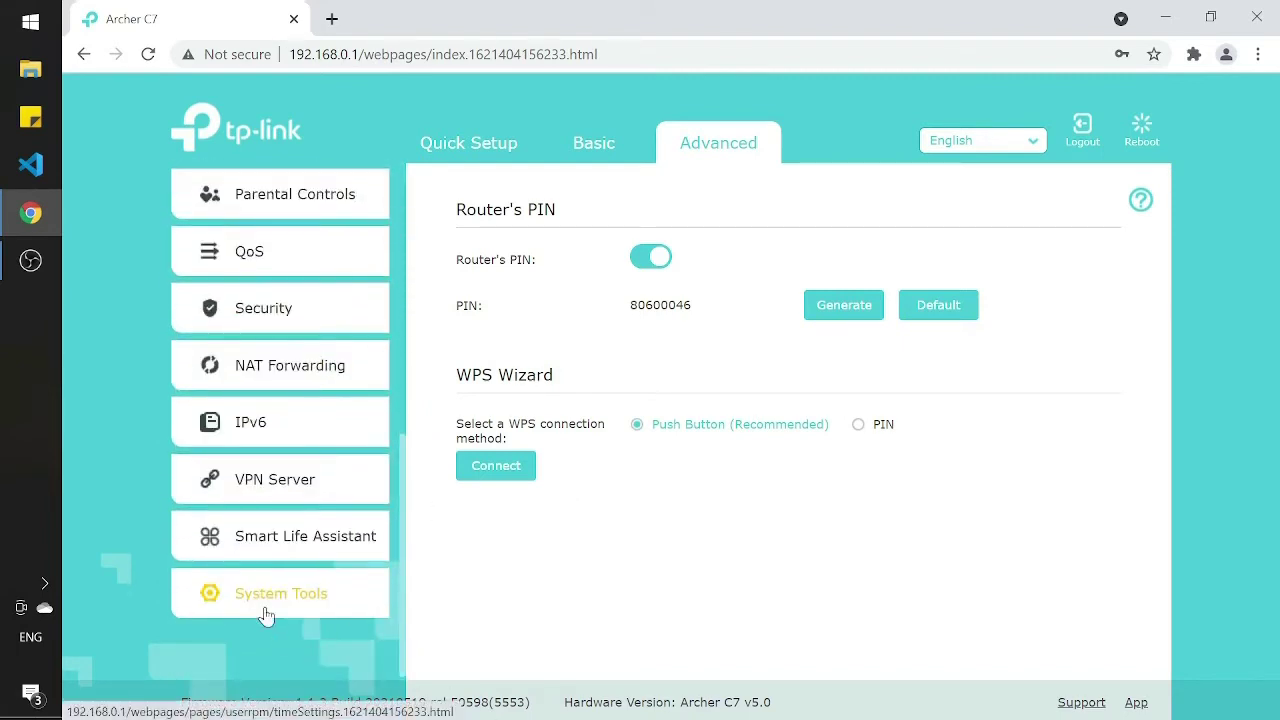
click(250, 610)
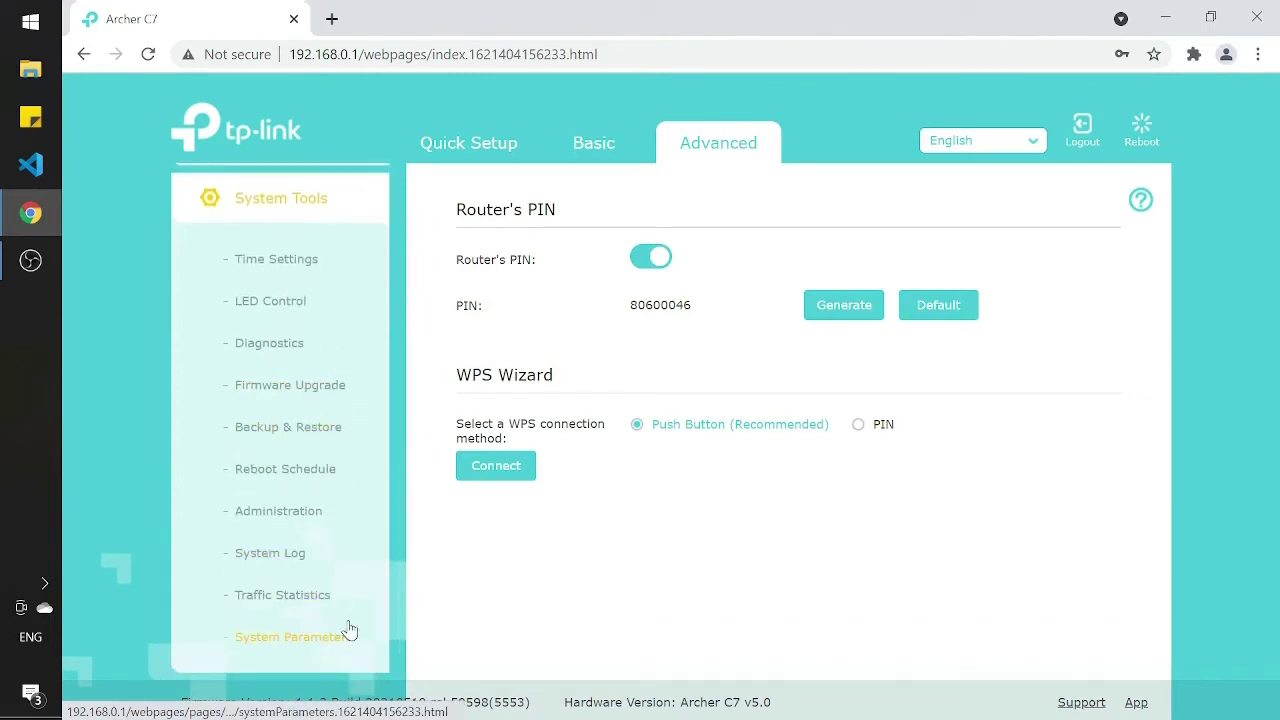
Step: Uncheck Enable WPS on the System Parameters page and save, then expand Wireless
click(322, 636)
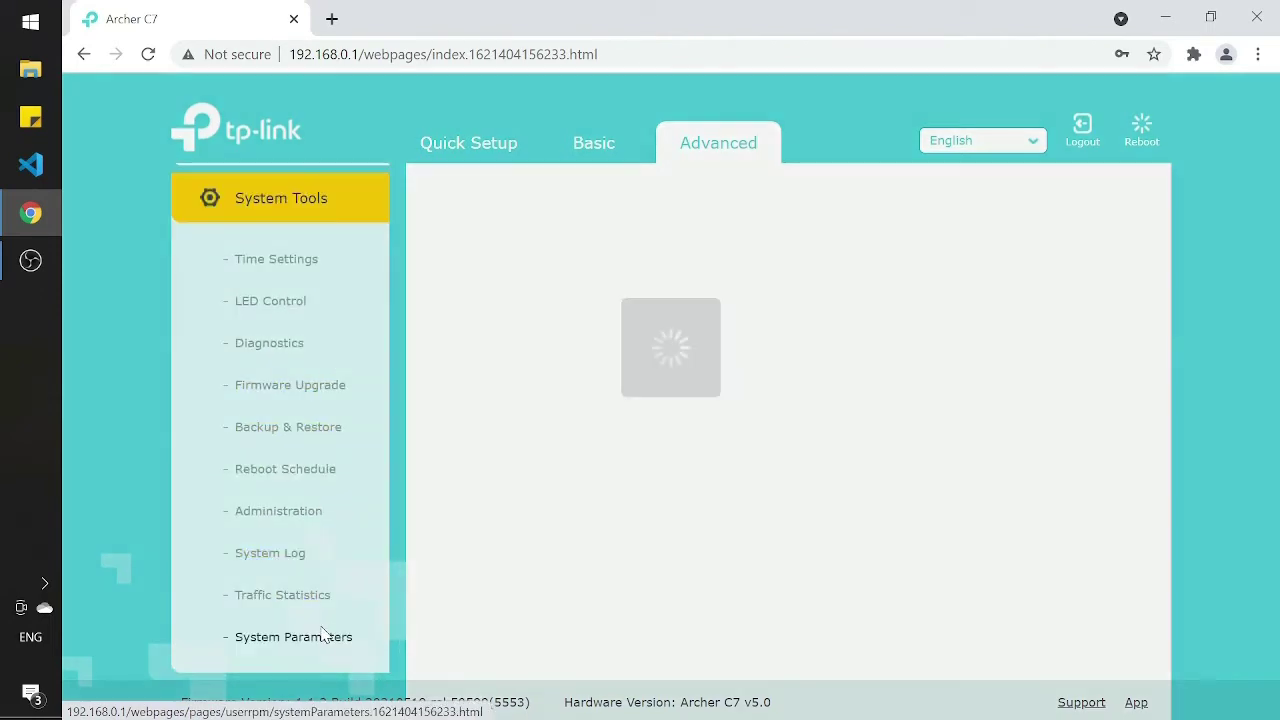
scroll(885, 465, down, 2)
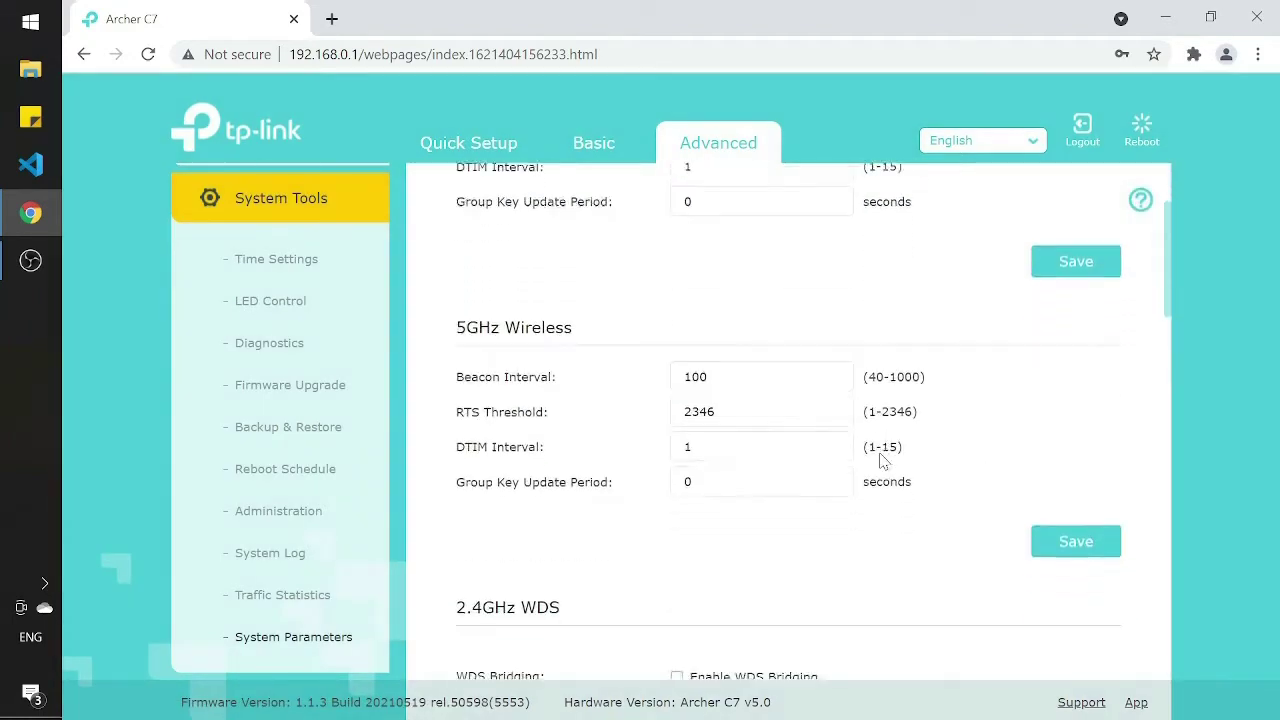
scroll(882, 460, down, 6)
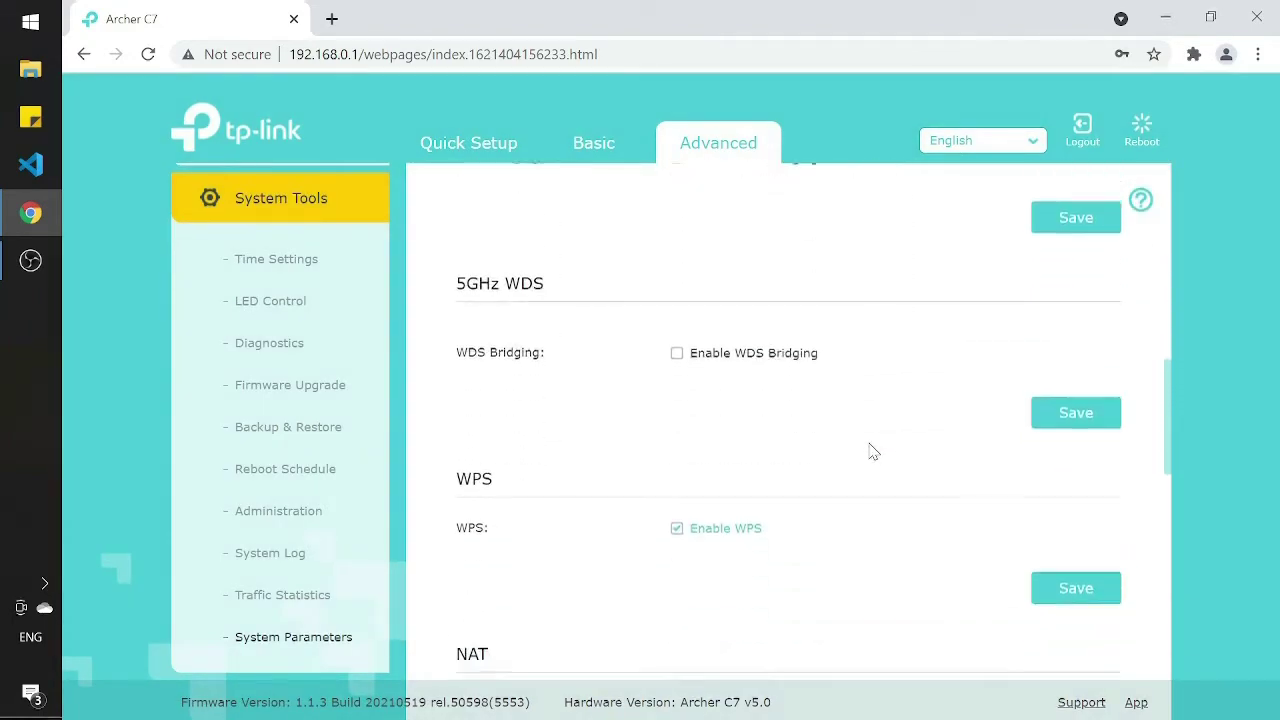
scroll(870, 451, down, 1)
click(753, 497)
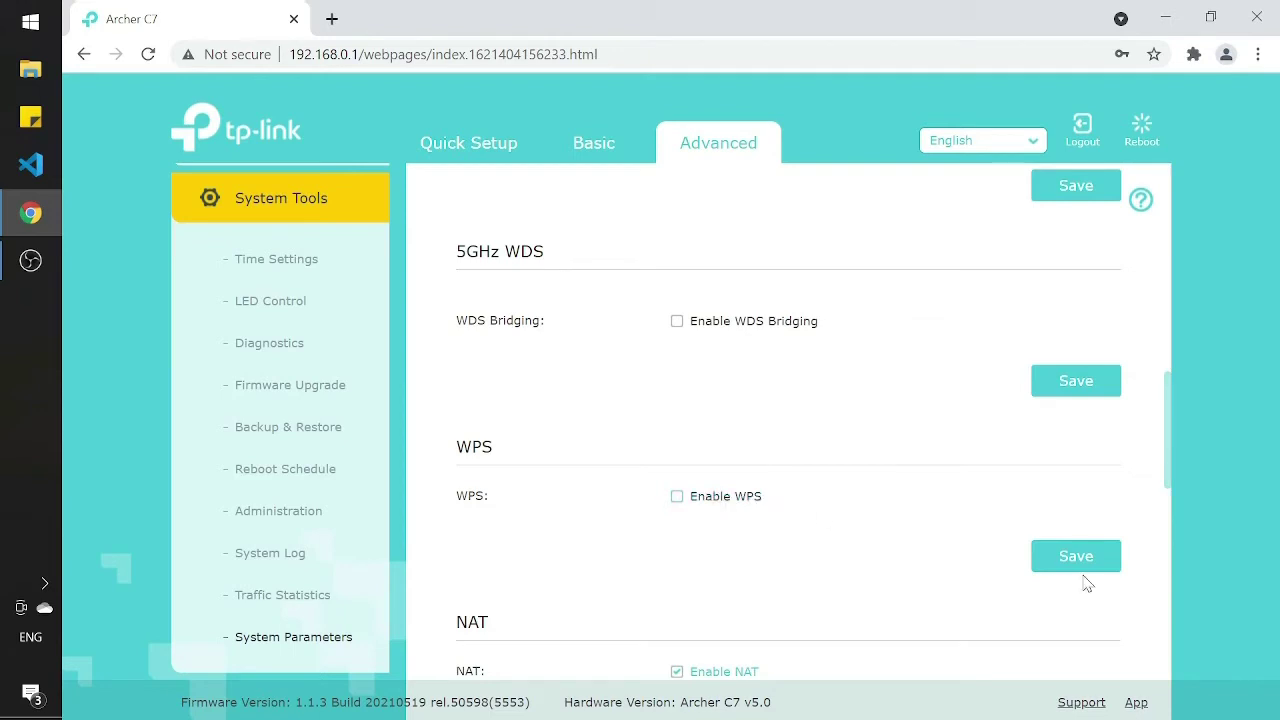
click(1072, 566)
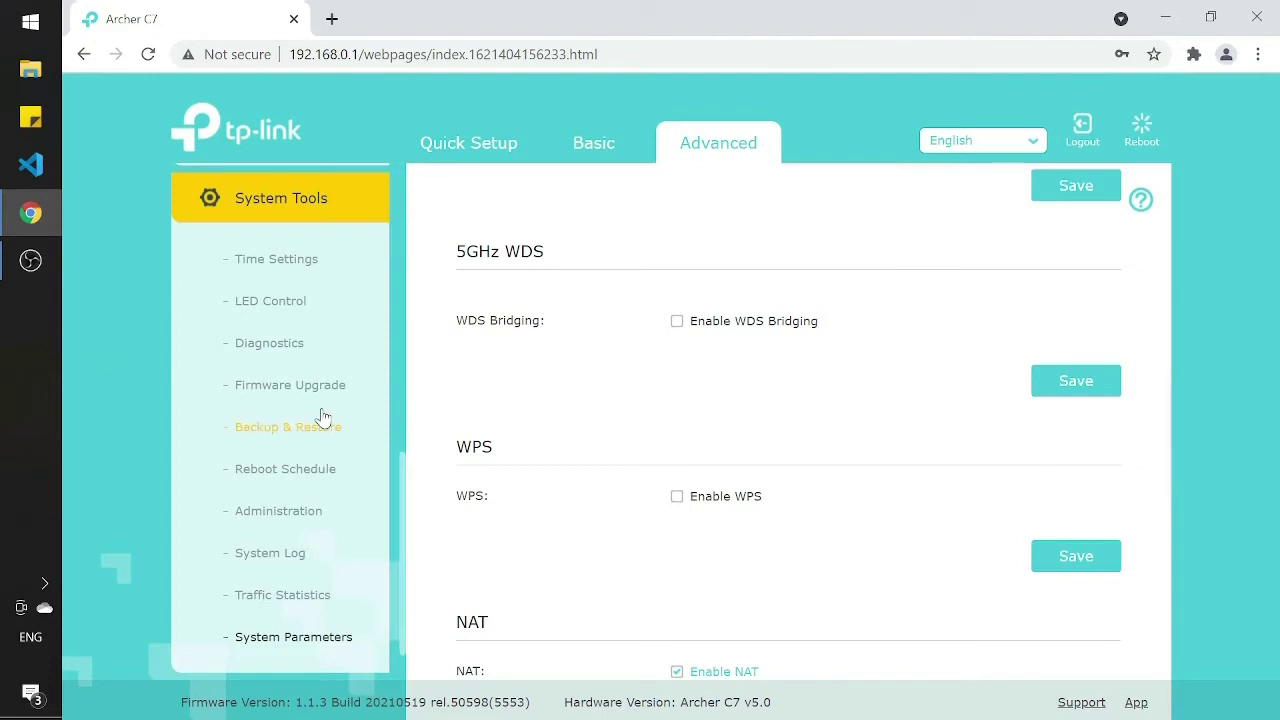
scroll(320, 417, up, 8)
click(279, 239)
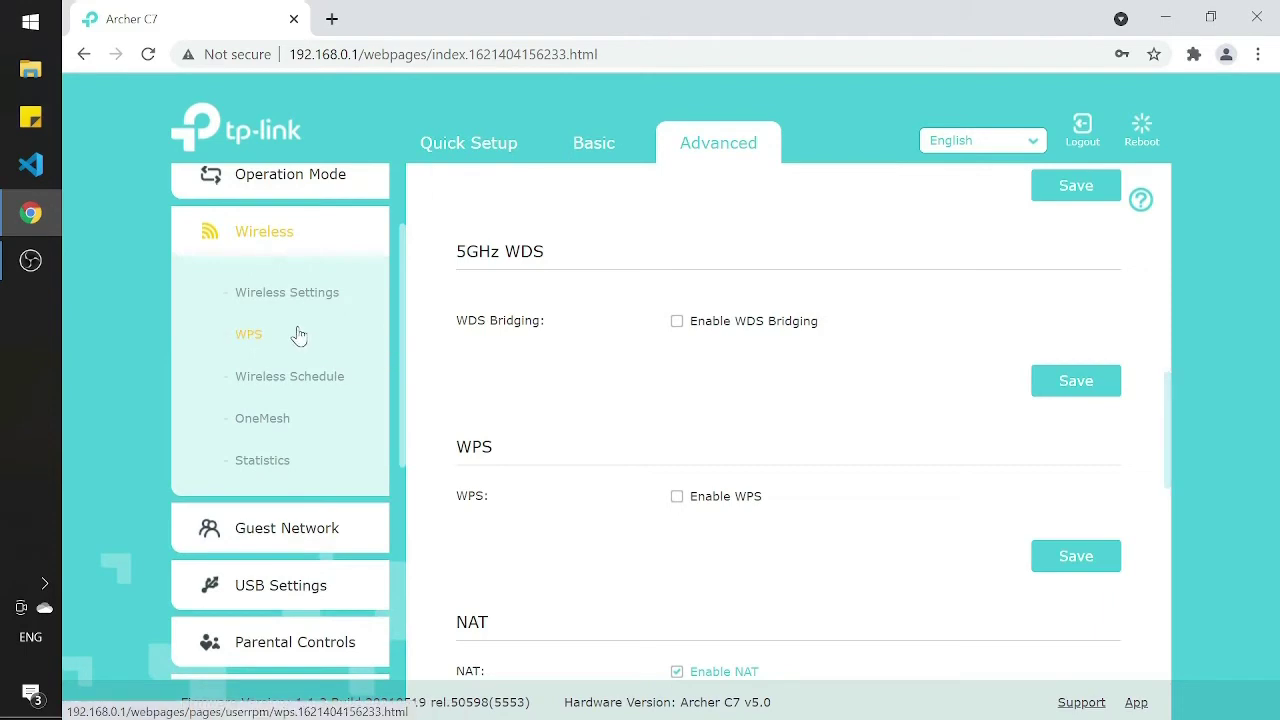
Step: Open the Wireless > WPS page to confirm WPS is disabled
click(298, 336)
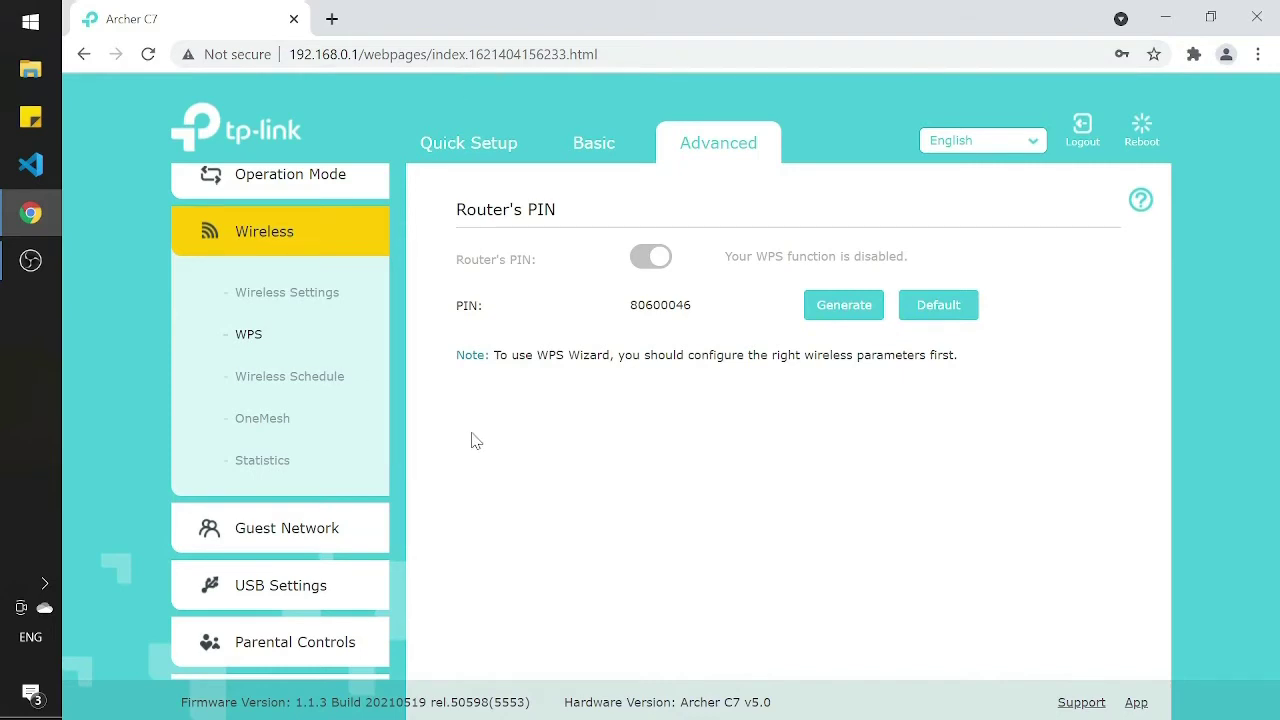
Step: Open System Tools > Administration with the Account Management and Password Recovery settings
scroll(214, 640, down, 3)
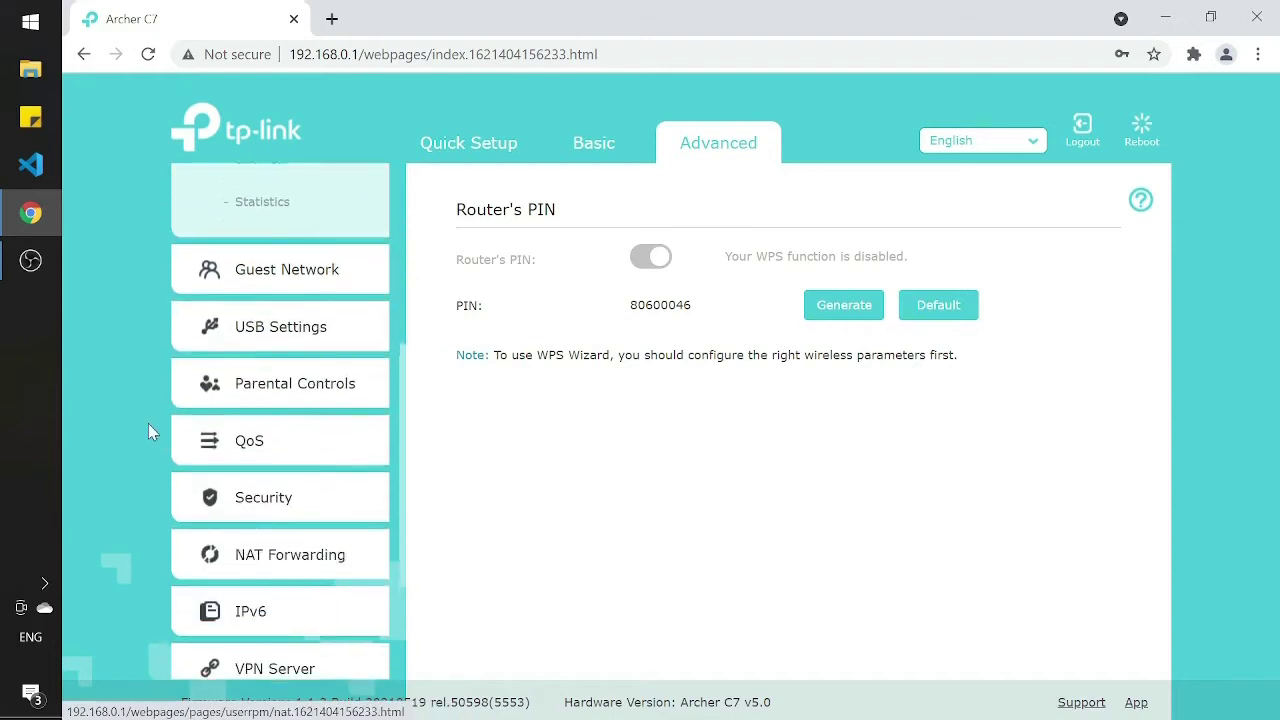
scroll(231, 408, down, 2)
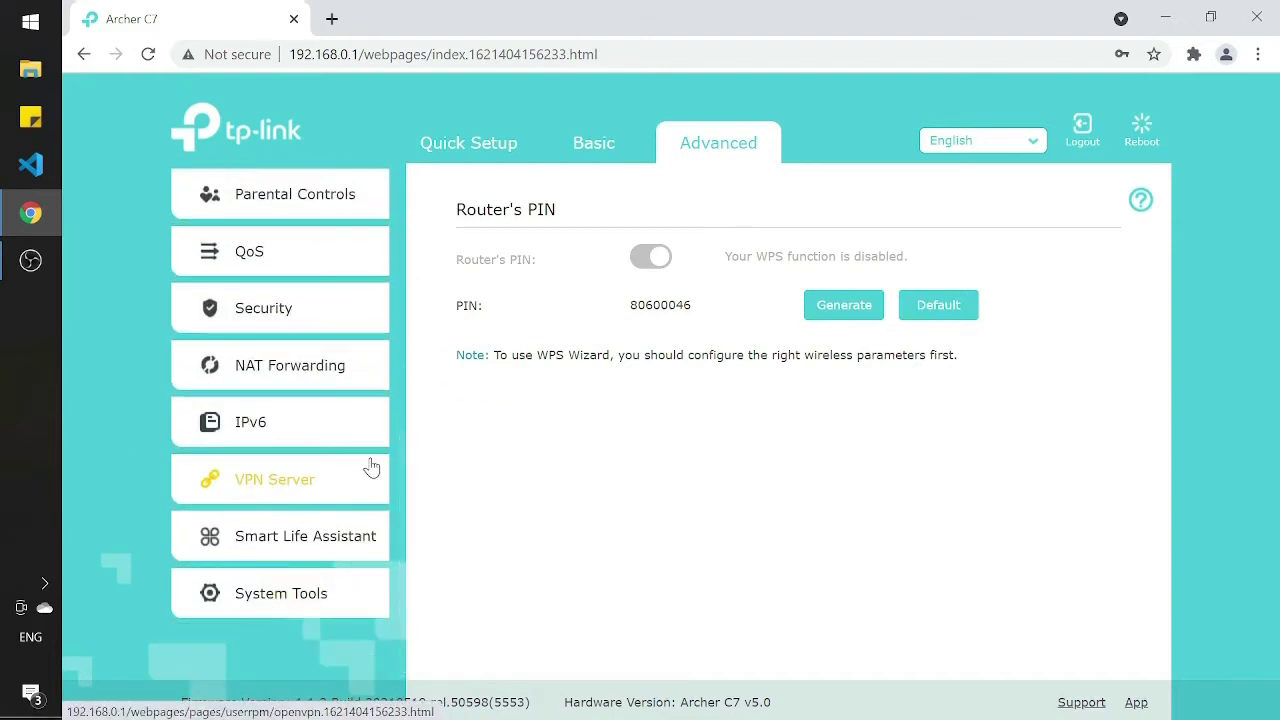
click(373, 597)
scroll(377, 386, down, 4)
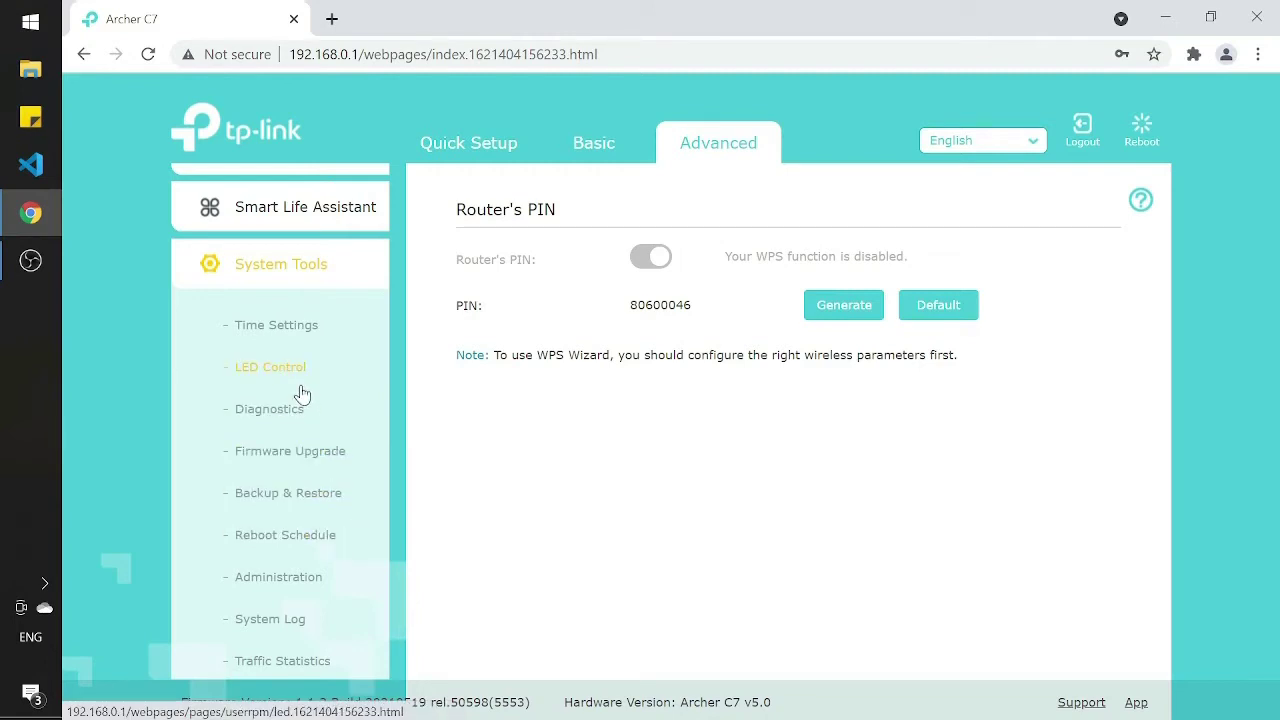
scroll(310, 455, down, 2)
click(298, 460)
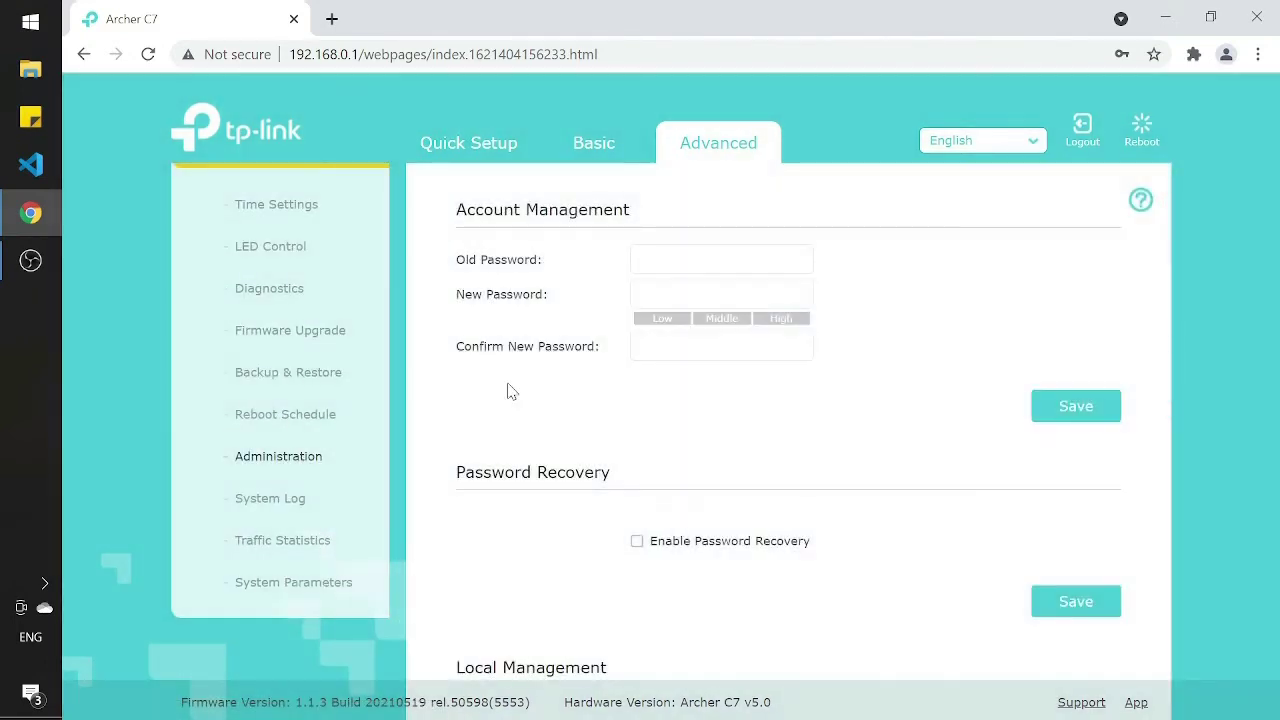
Step: Enter the old admin password, type and confirm a new password, and save
click(740, 290)
click(940, 250)
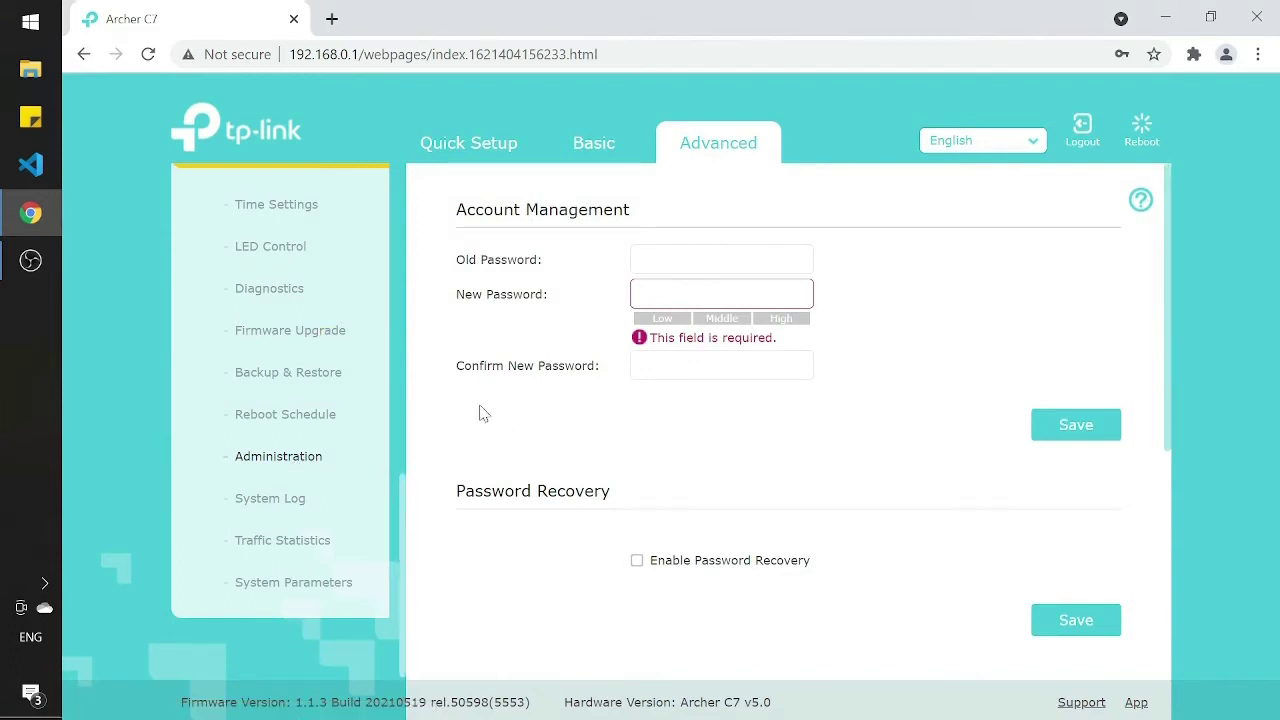
key(Tab)
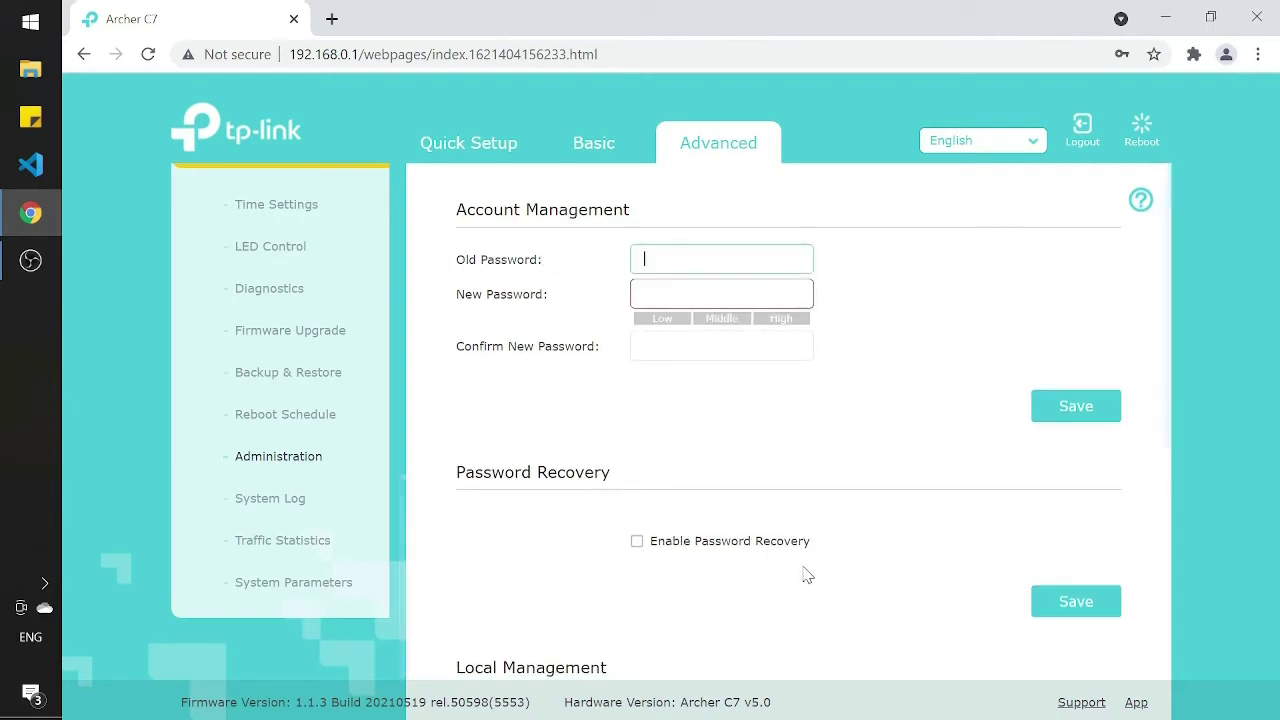
text(min)
key(Tab)
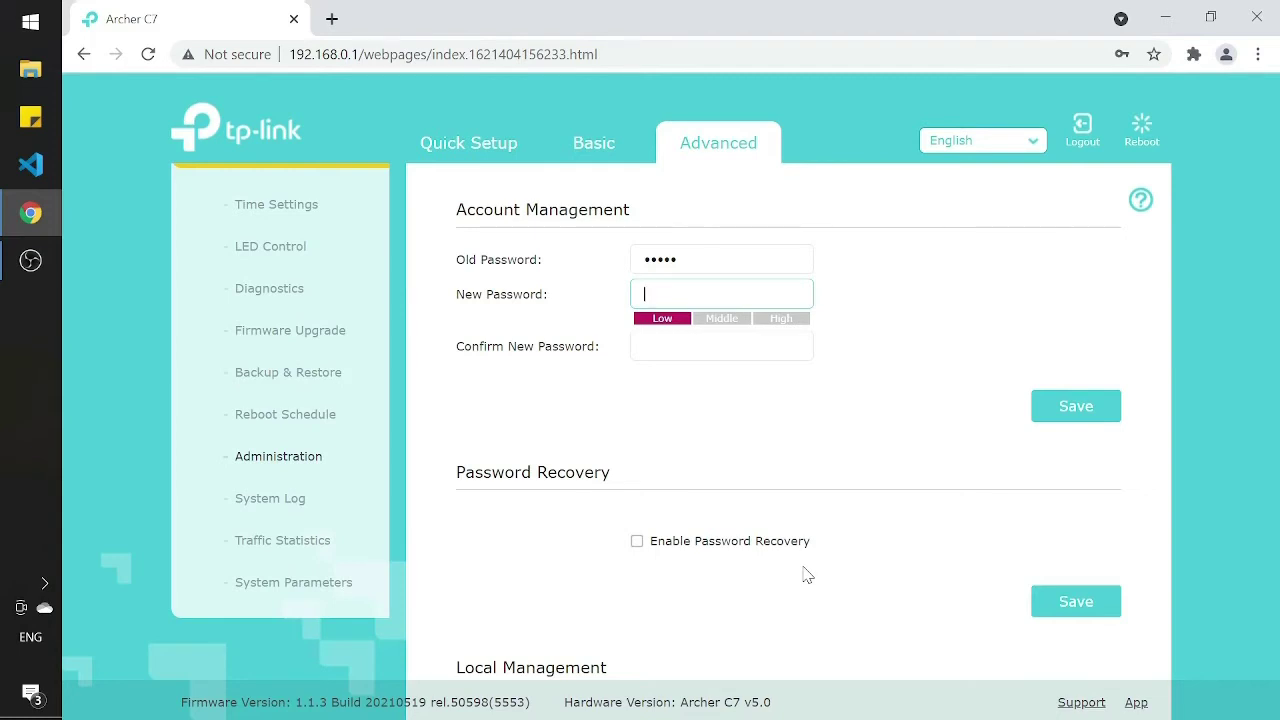
text(••••••)
key(Tab)
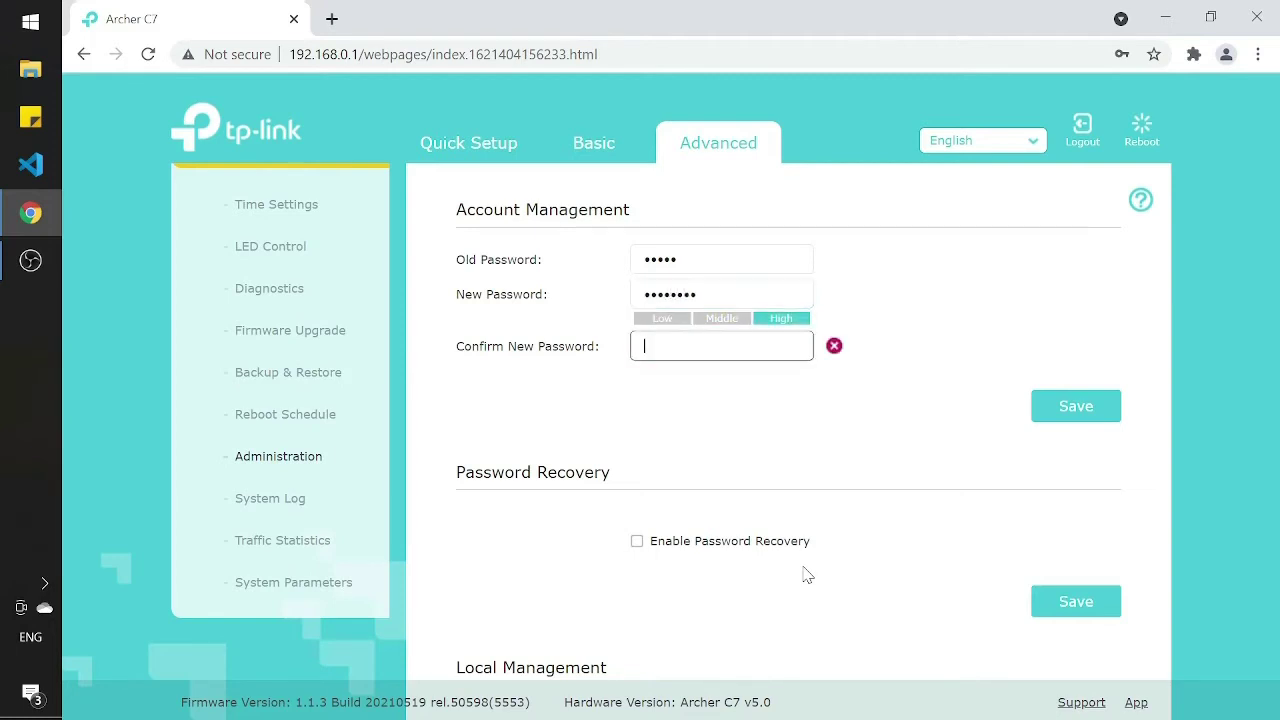
text(••••••••)
click(1052, 404)
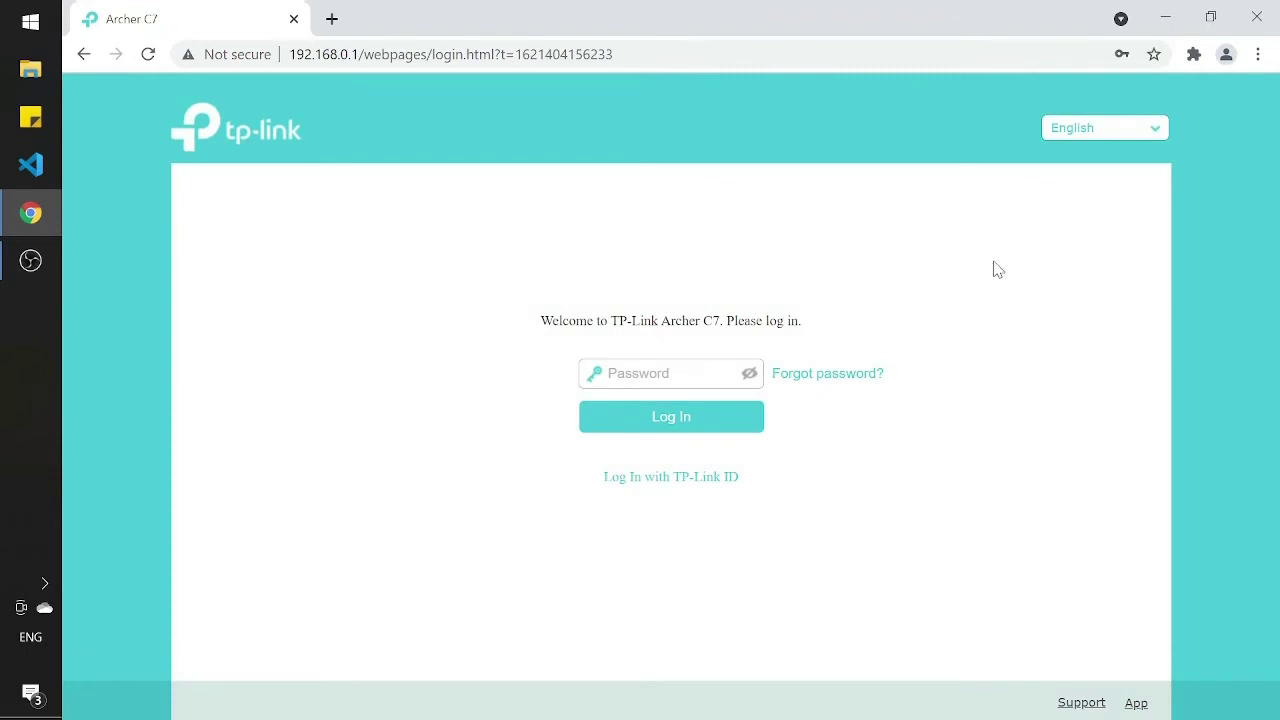
Step: Log back in with the new password and go to Advanced > Wireless > Wireless Settings
click(632, 366)
key(Return)
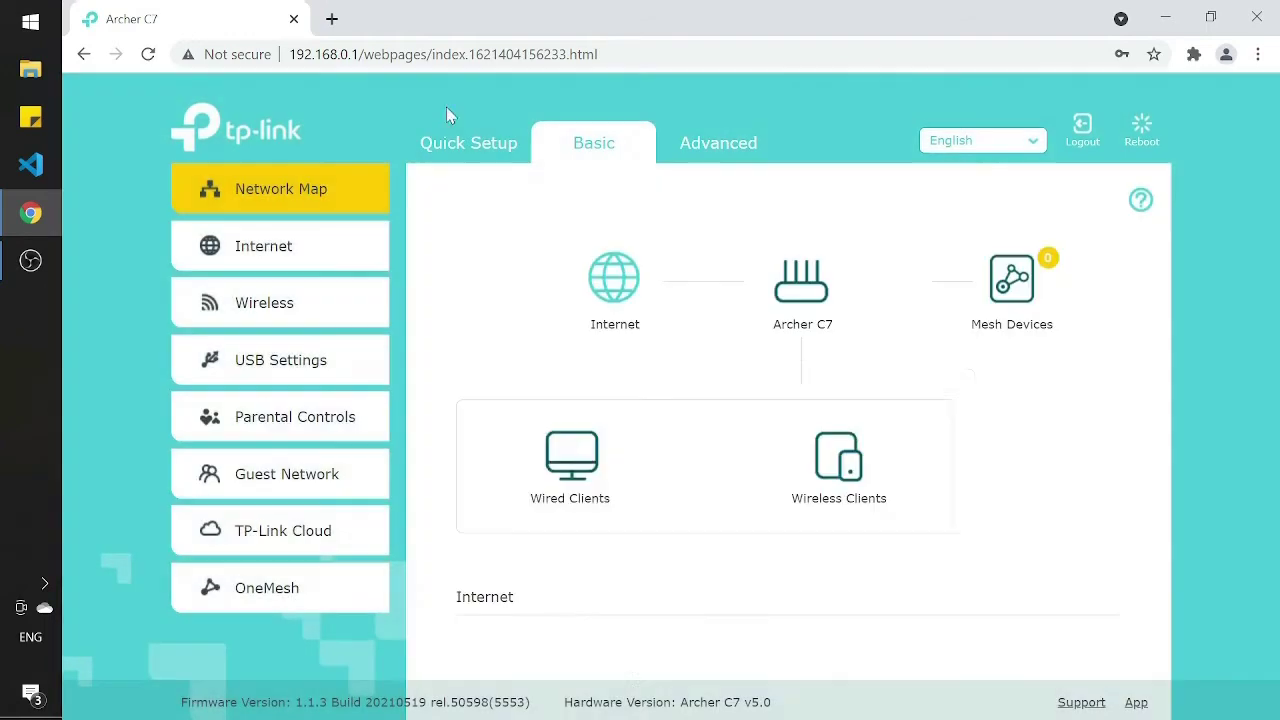
click(751, 135)
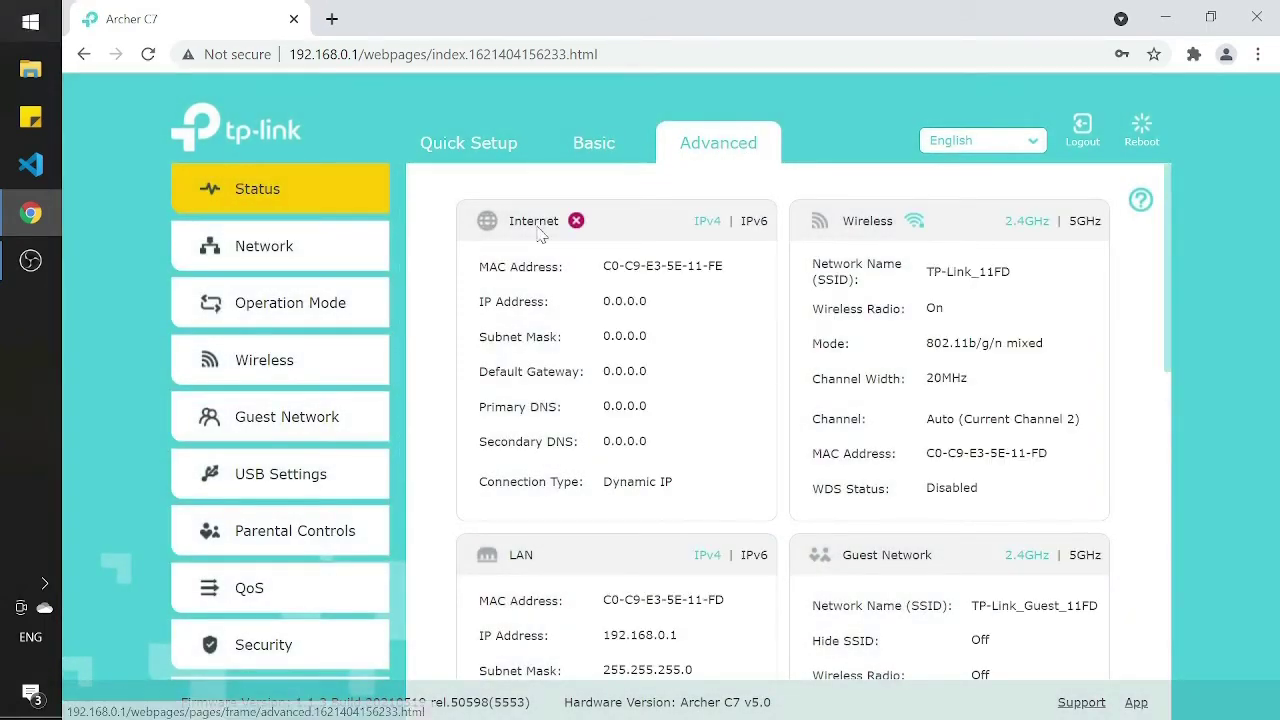
click(323, 376)
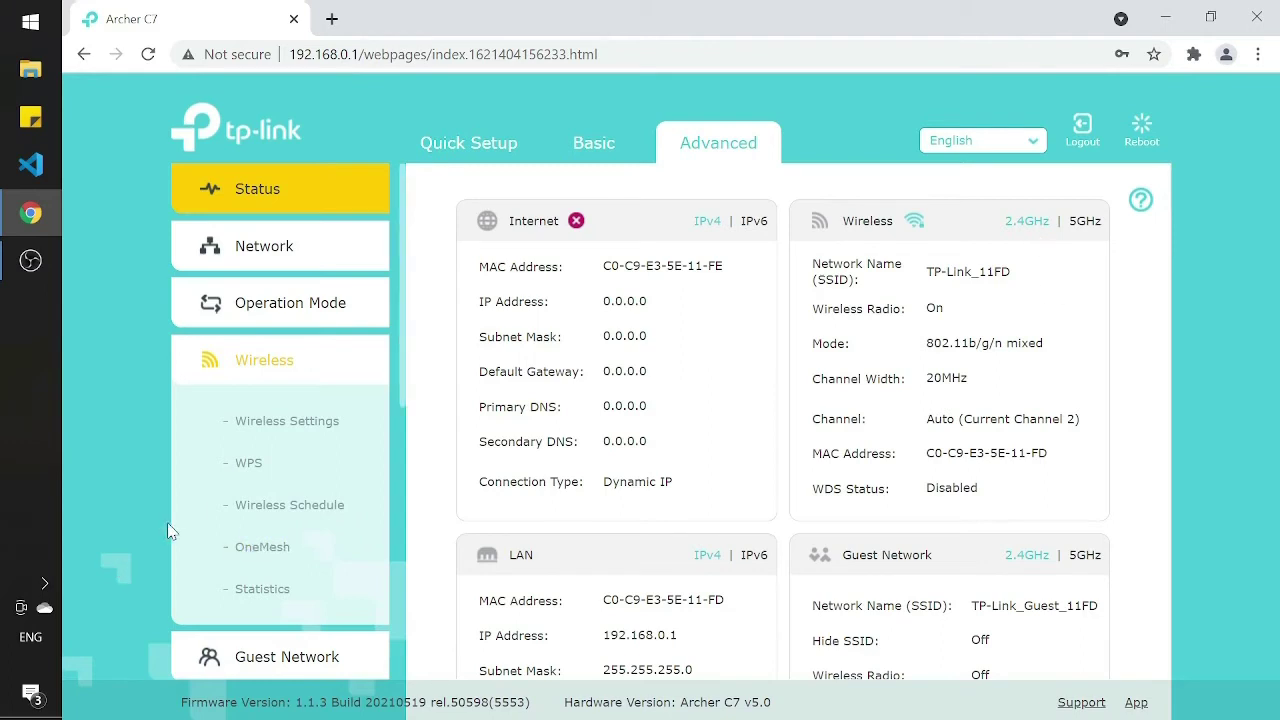
click(272, 421)
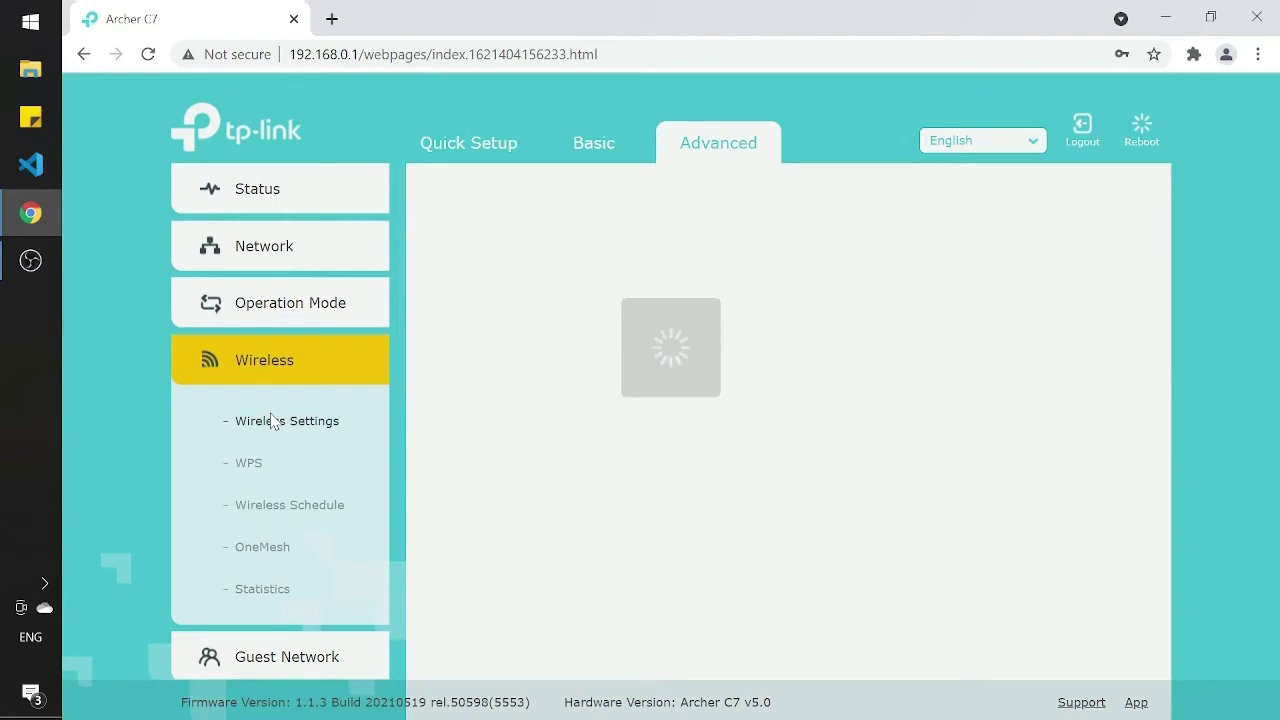
Step: Switch the wireless form to the 5GHz band and set its channel width to Auto
scroll(1075, 445, down, 1)
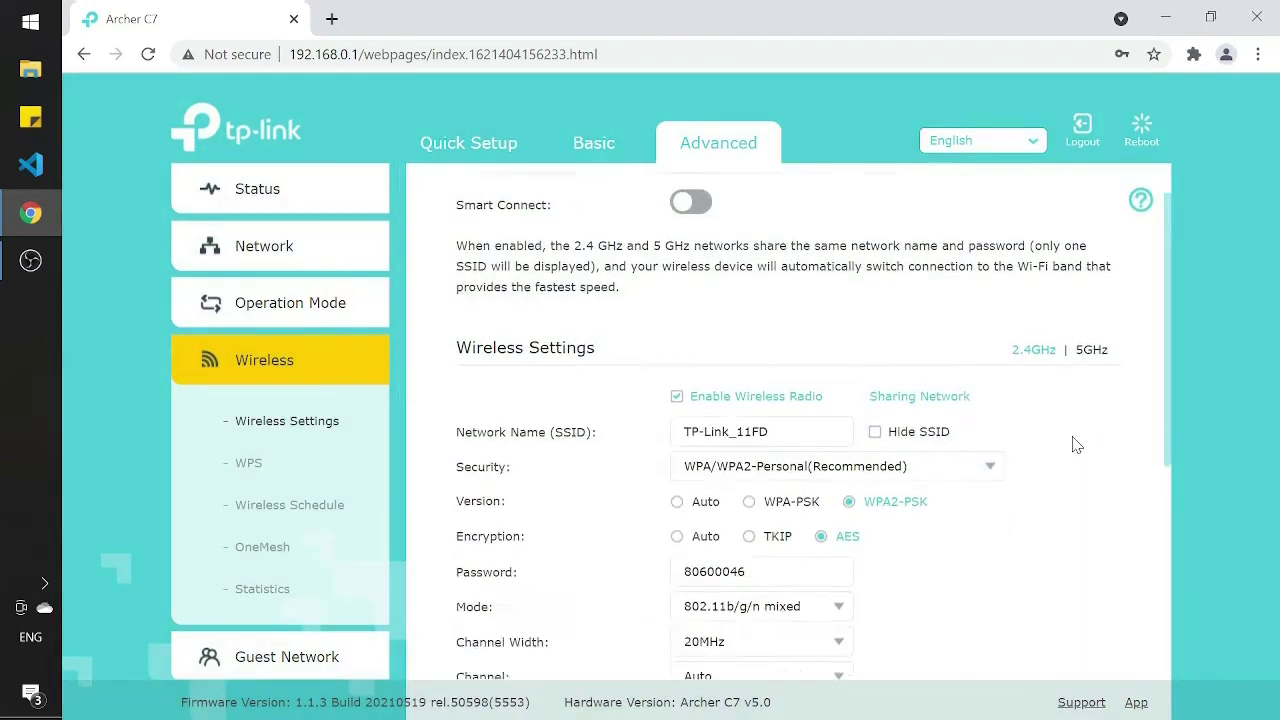
scroll(1077, 440, down, 3)
scroll(1077, 437, up, 2)
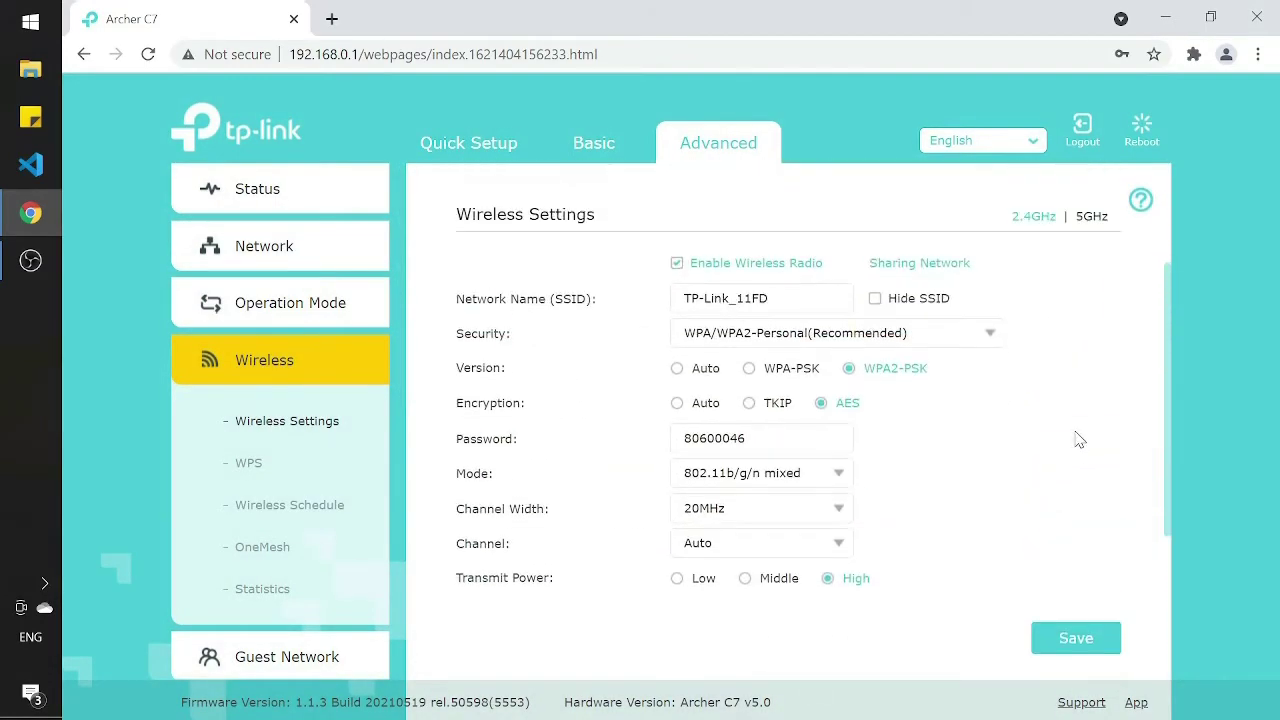
click(1092, 217)
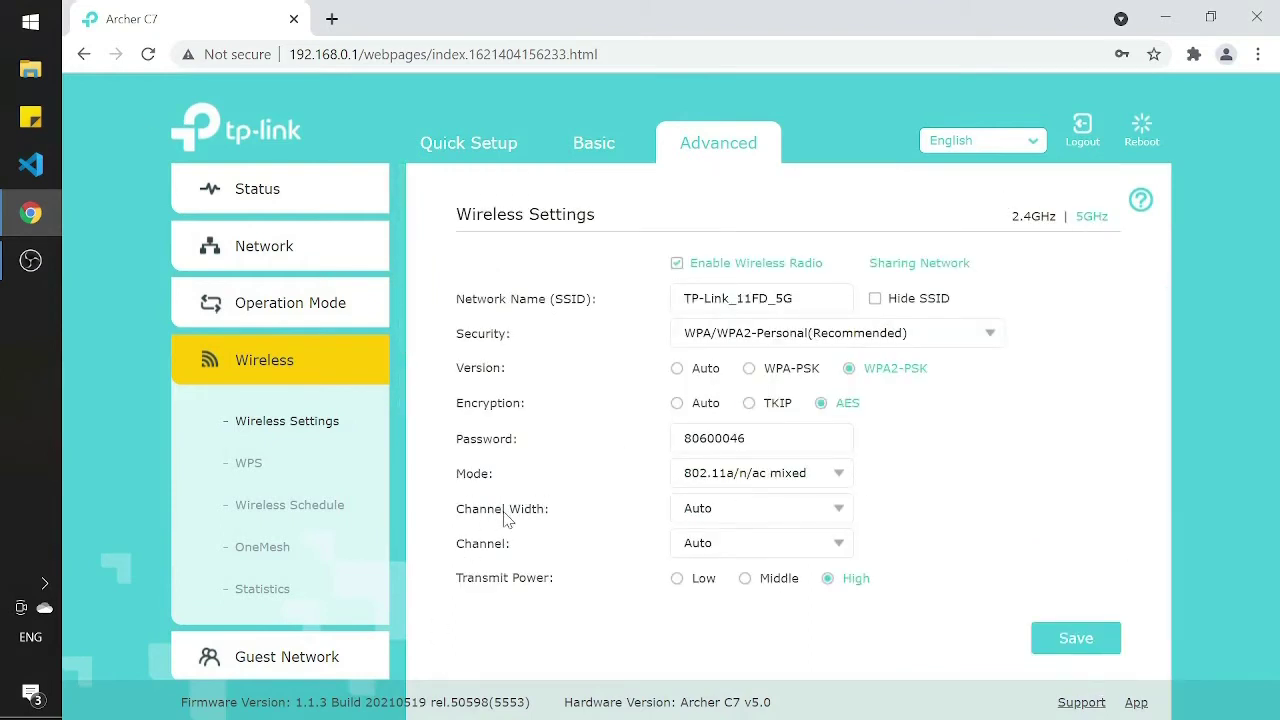
click(836, 509)
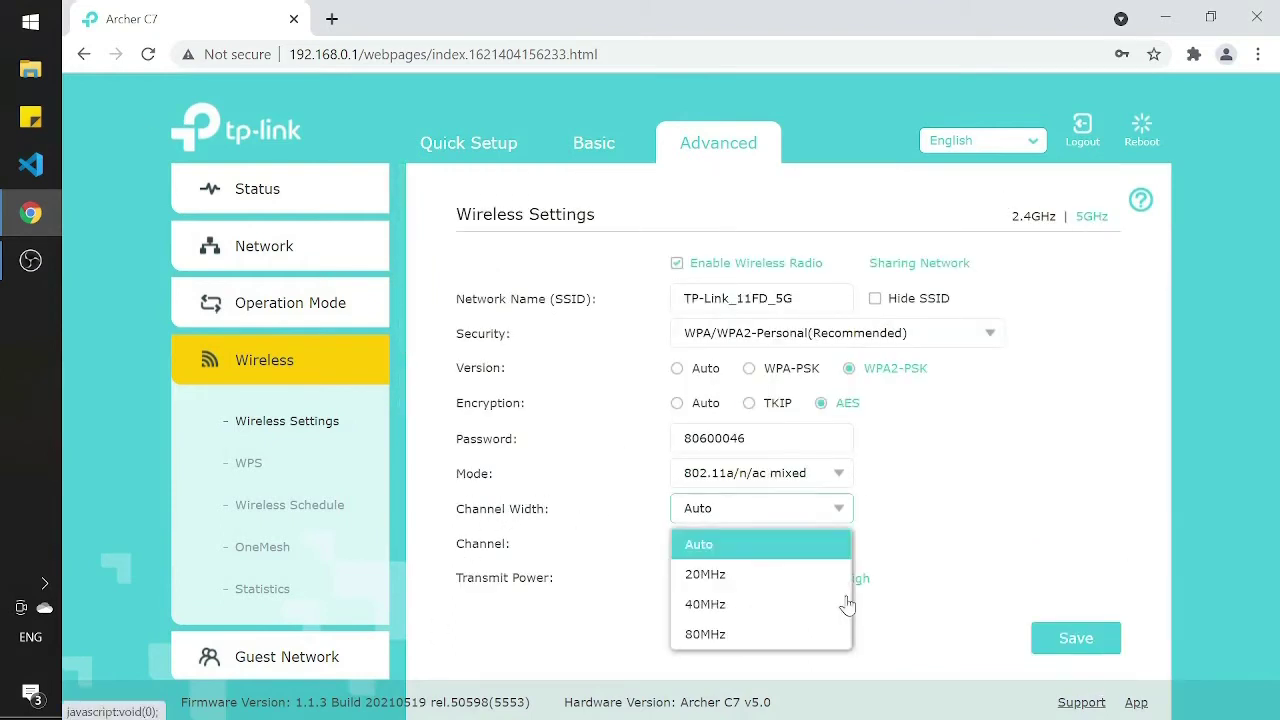
click(742, 634)
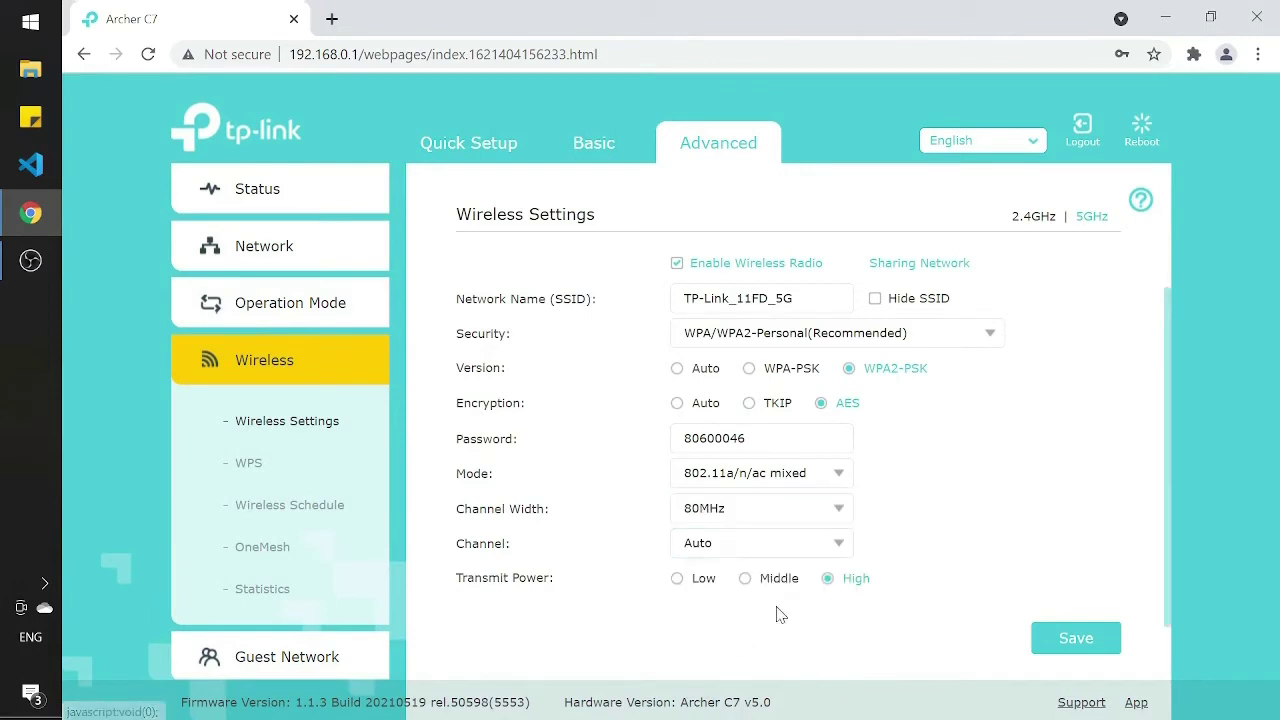
click(820, 509)
click(771, 603)
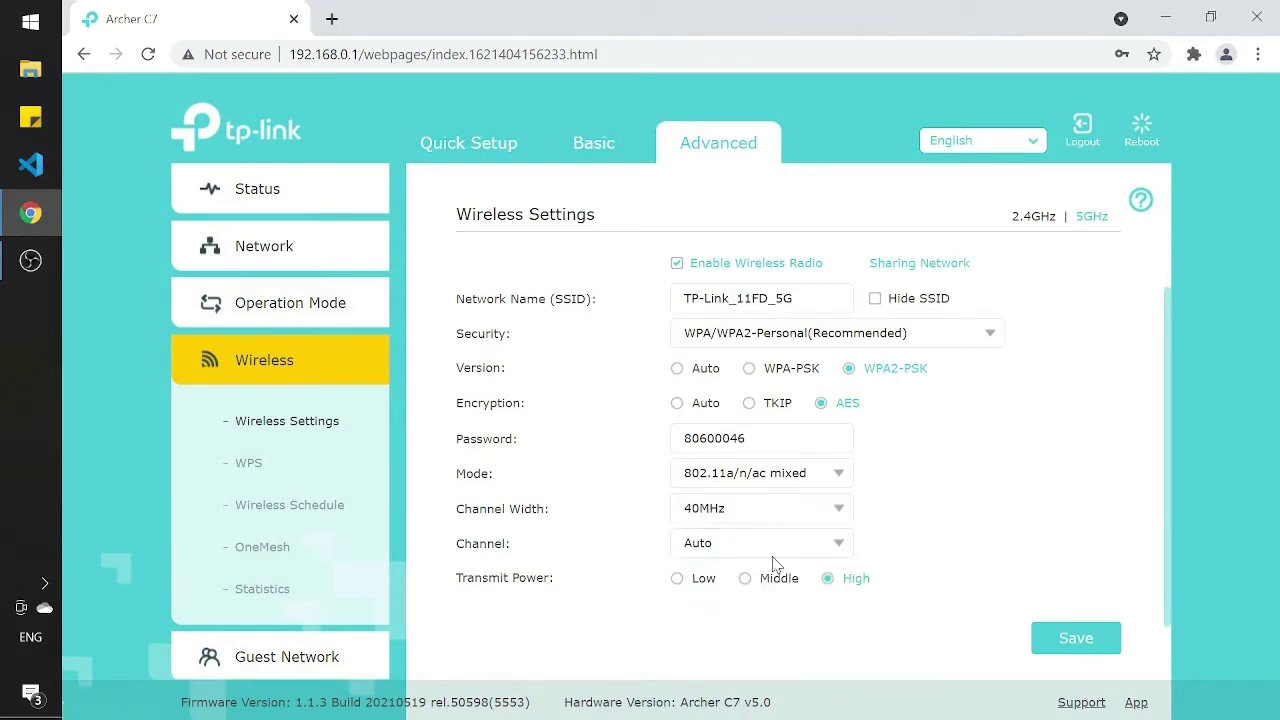
click(820, 515)
click(799, 541)
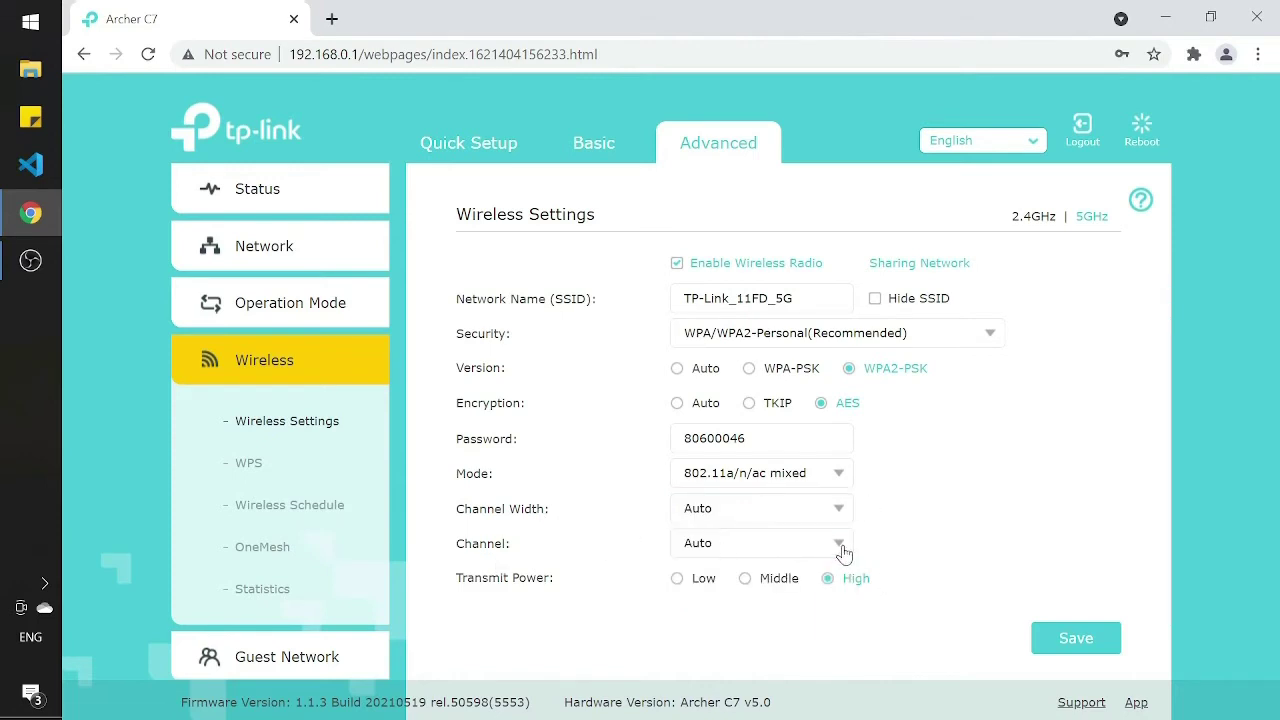
Step: Set the 5GHz channel to 149 and save the wireless settings
click(843, 553)
scroll(1063, 389, down, 1)
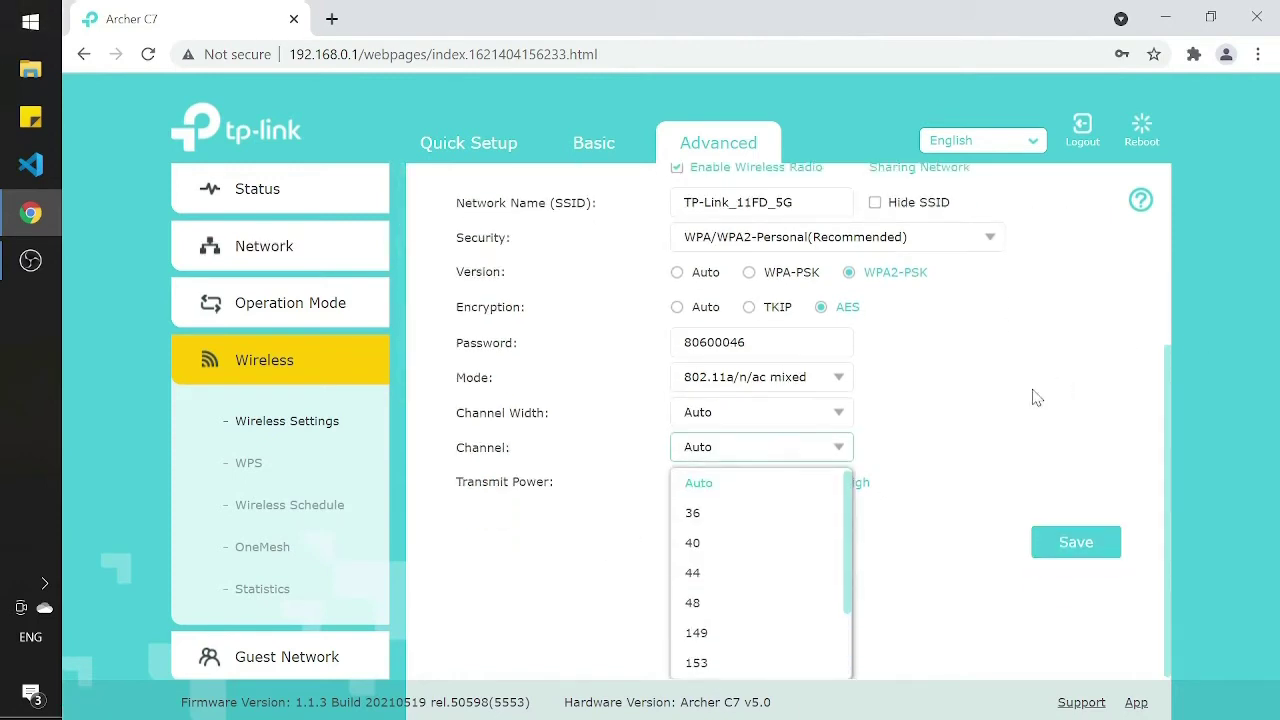
click(767, 511)
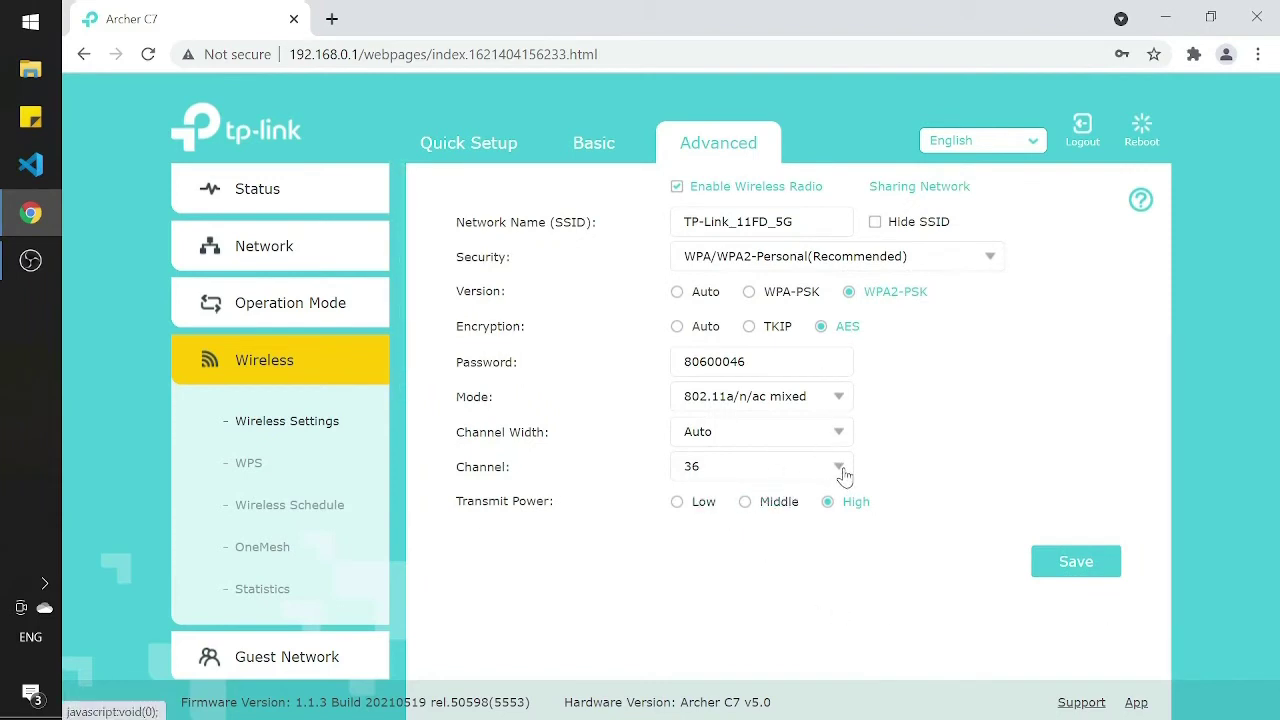
click(843, 473)
scroll(807, 560, down, 1)
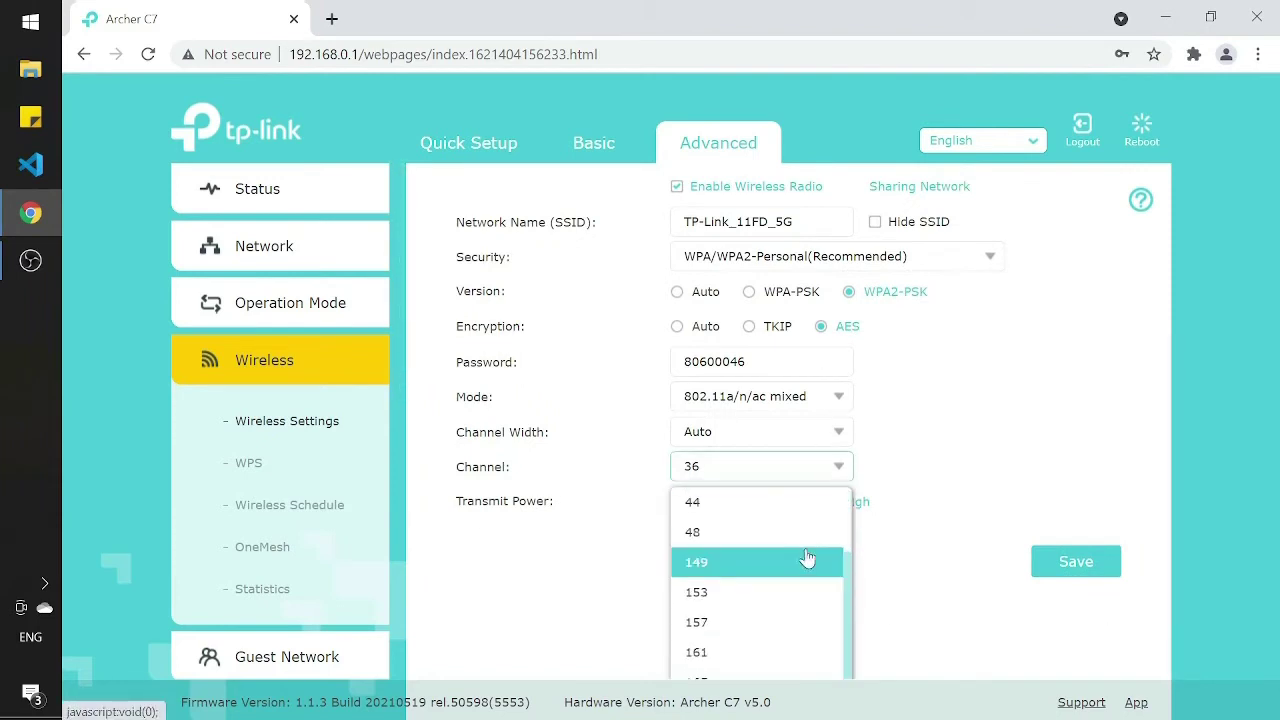
click(720, 575)
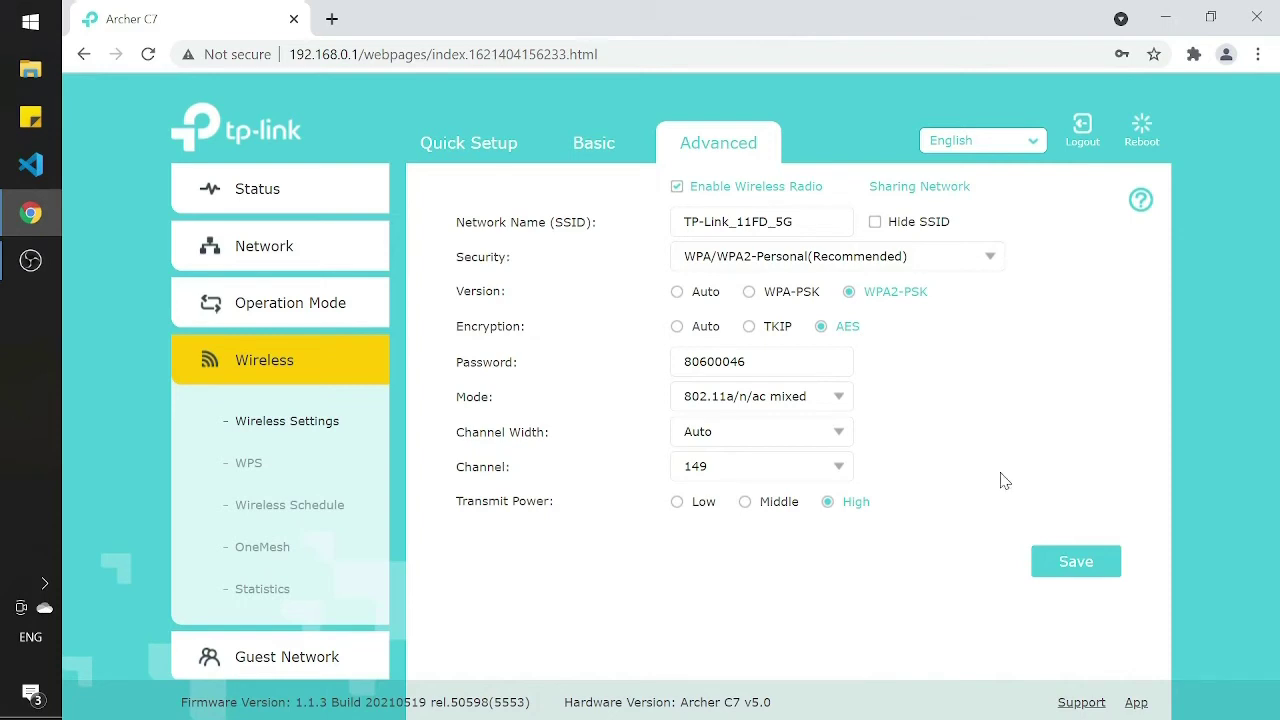
click(838, 466)
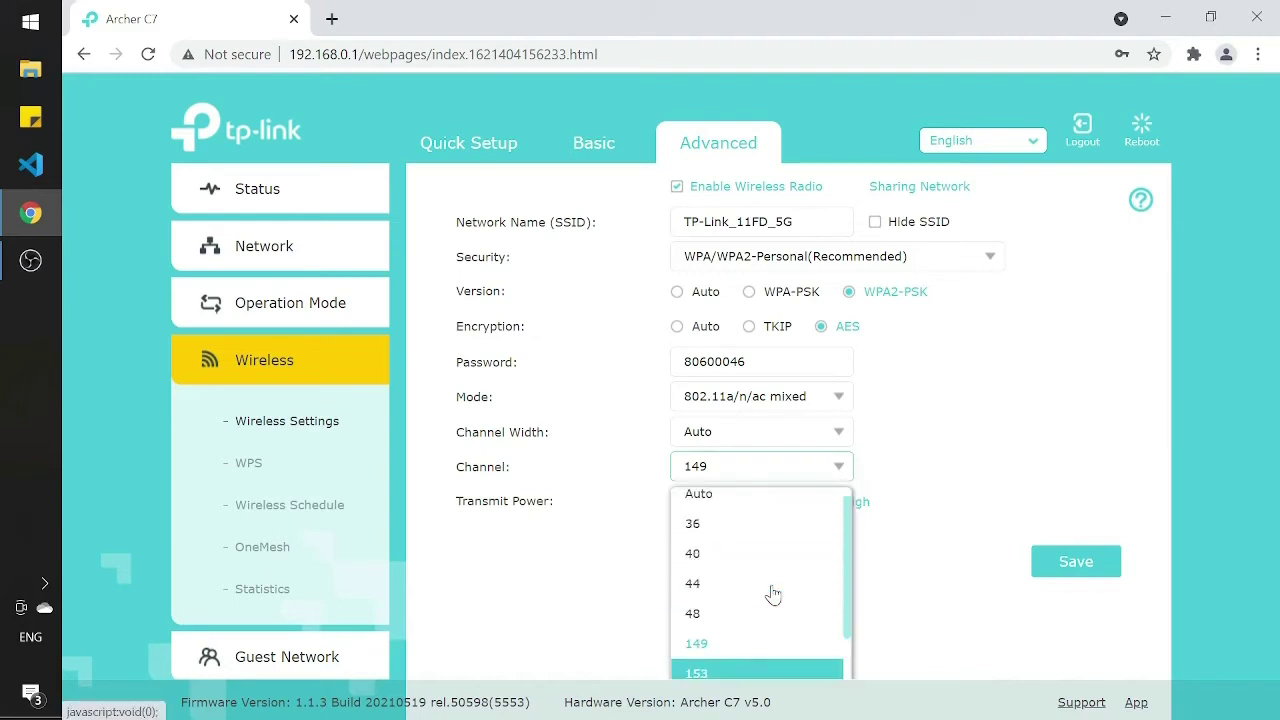
click(798, 535)
click(836, 468)
scroll(785, 580, down, 1)
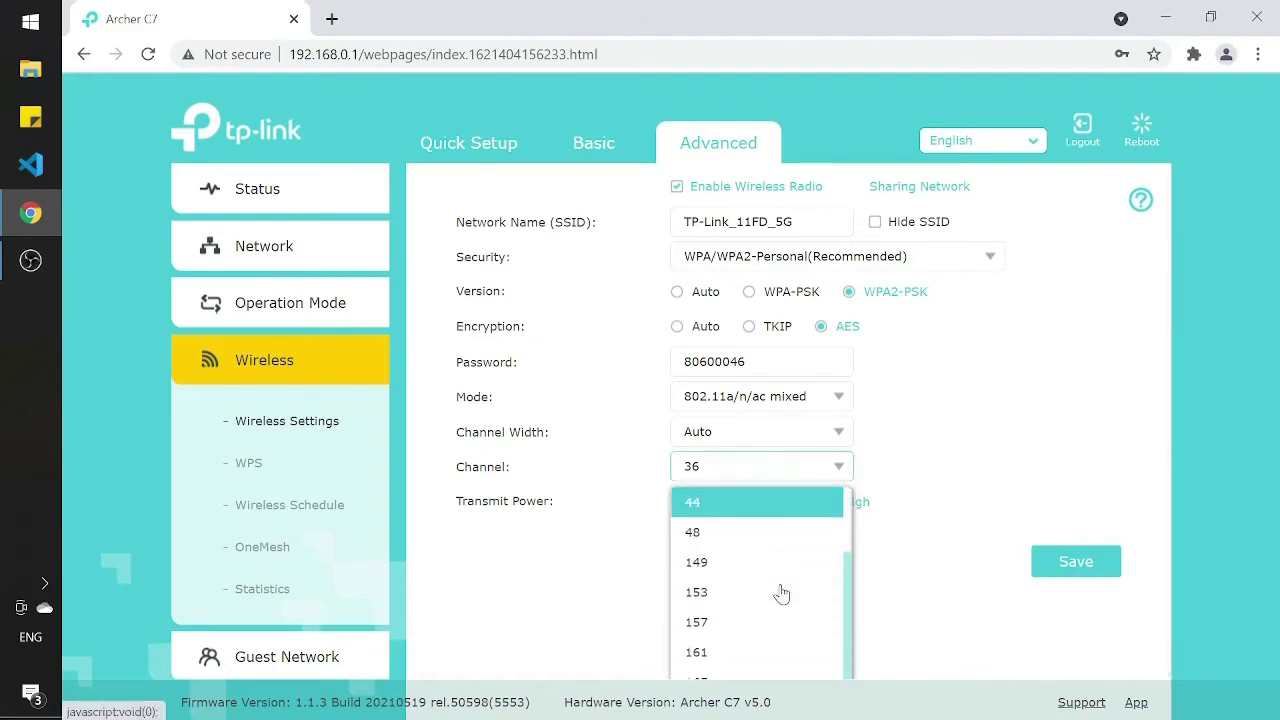
click(776, 562)
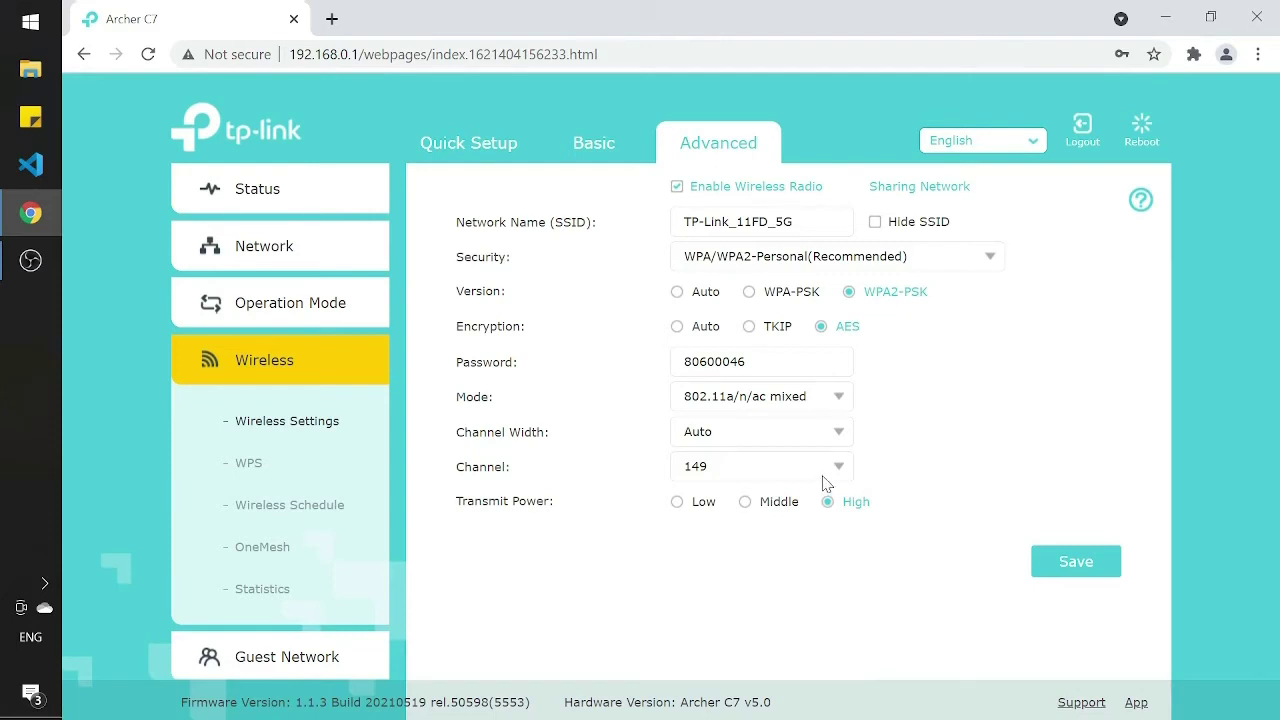
click(832, 468)
click(952, 490)
click(1076, 561)
scroll(1108, 362, up, 3)
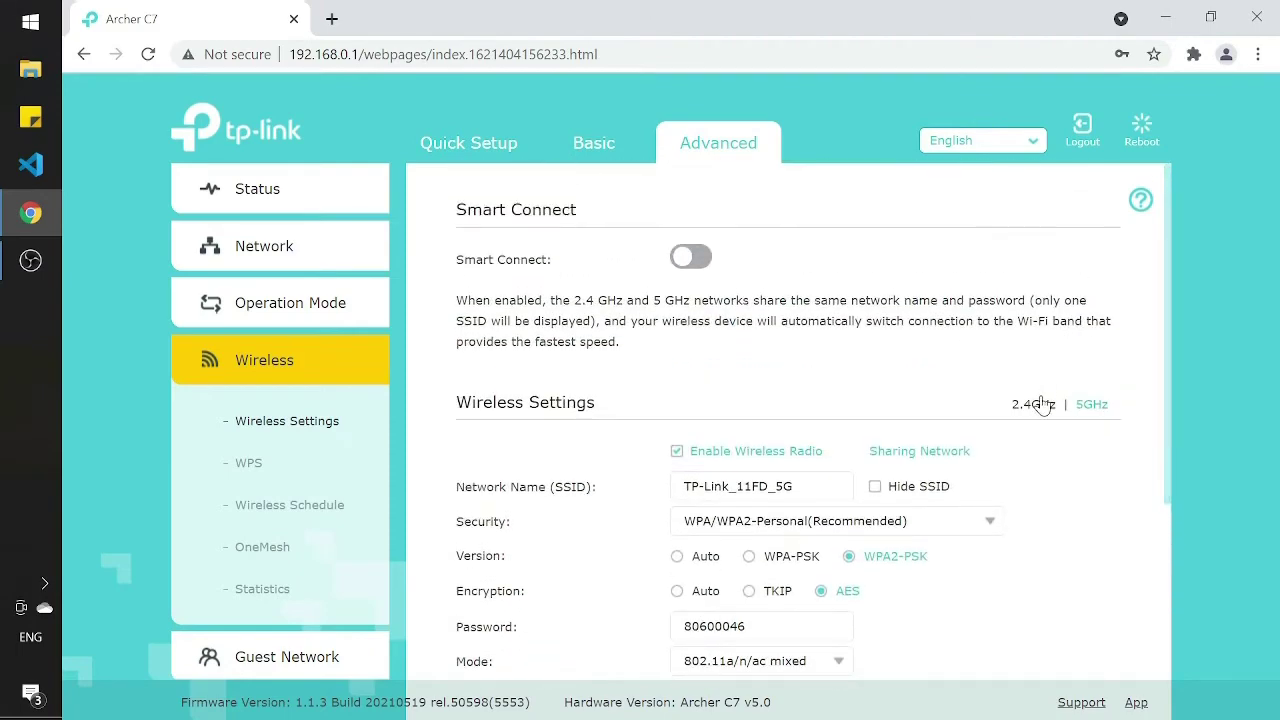
Step: On the 2.4GHz band, change the Channel through 1, 9 and 10 to 11
click(1036, 404)
scroll(957, 433, down, 1)
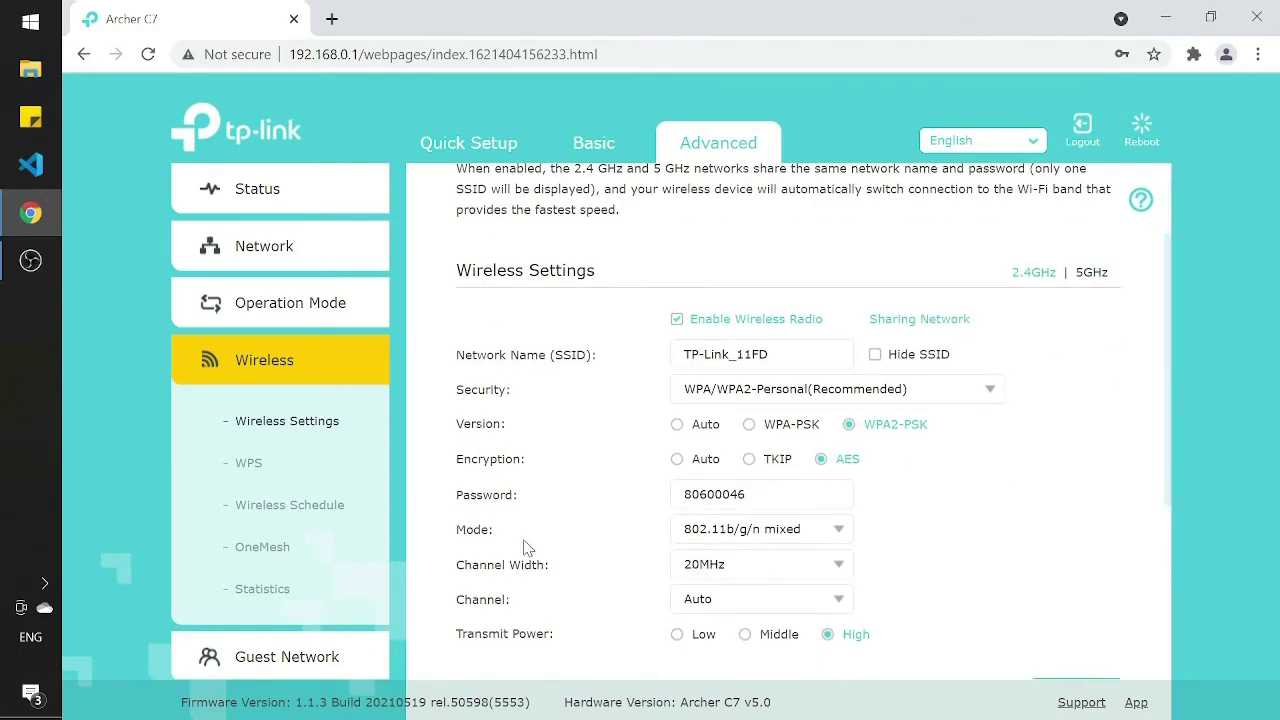
click(832, 598)
scroll(1088, 471, down, 2)
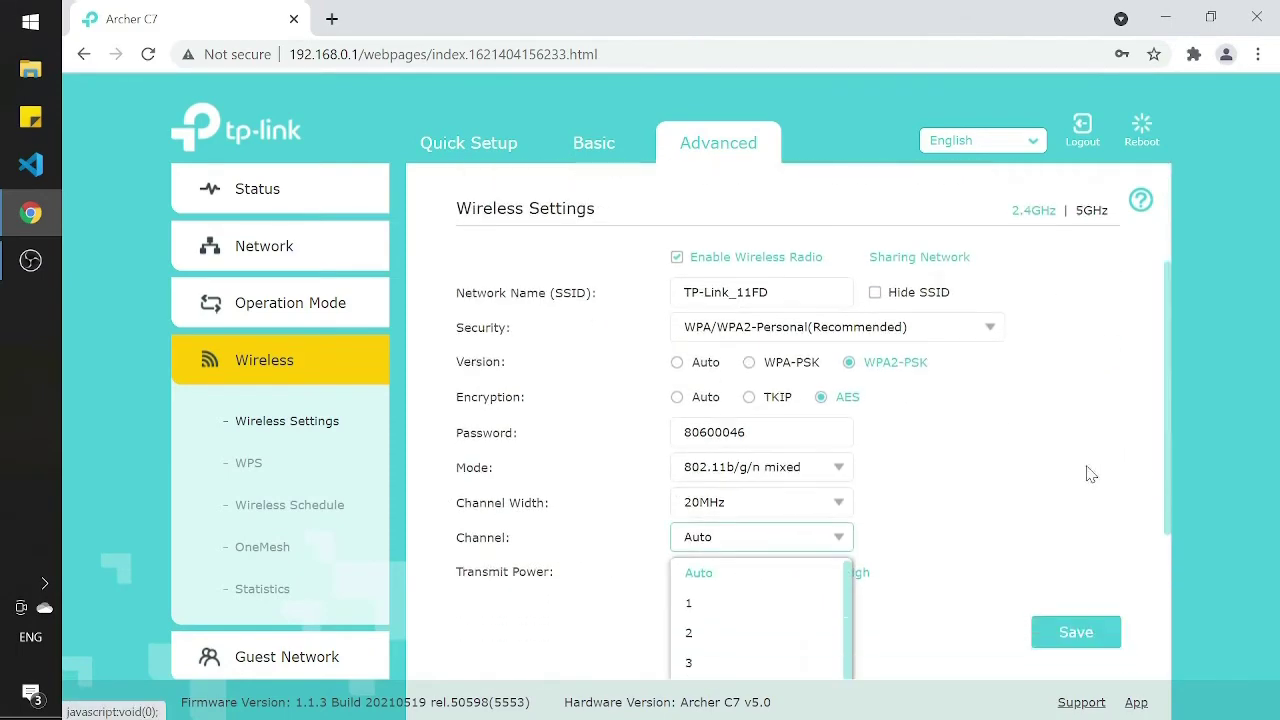
click(766, 532)
scroll(925, 442, down, 1)
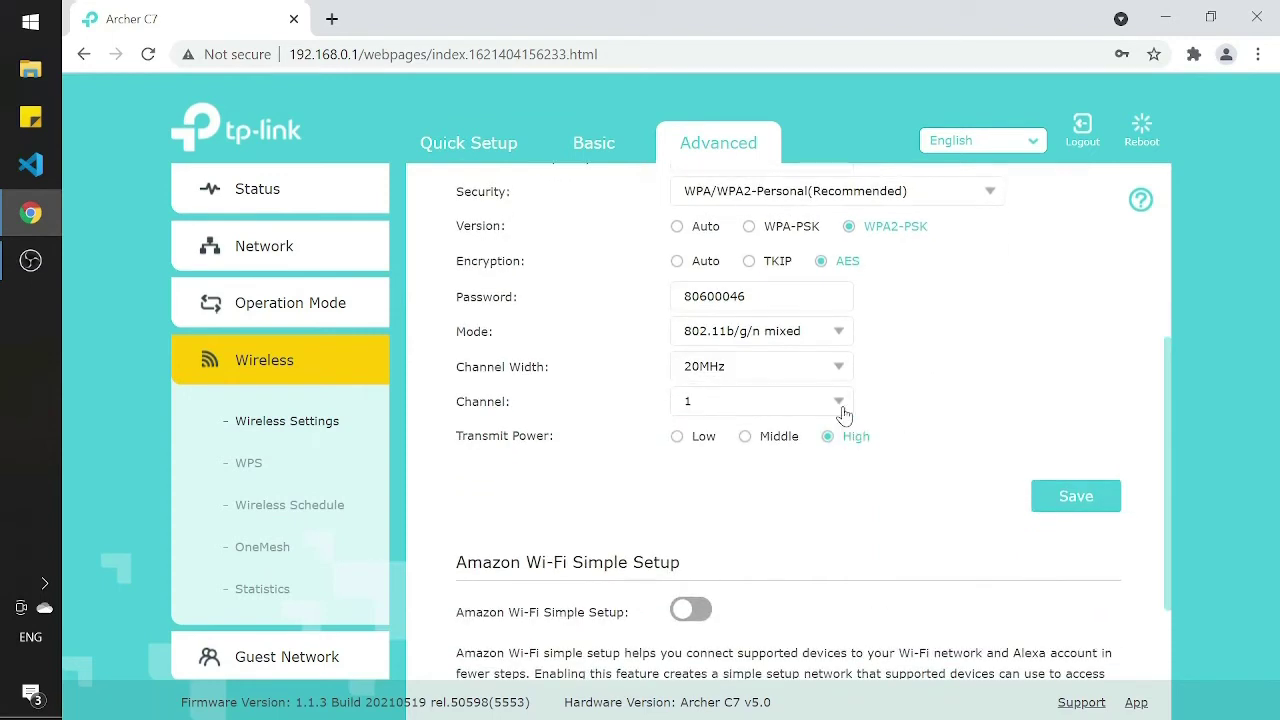
click(841, 403)
scroll(815, 530, down, 3)
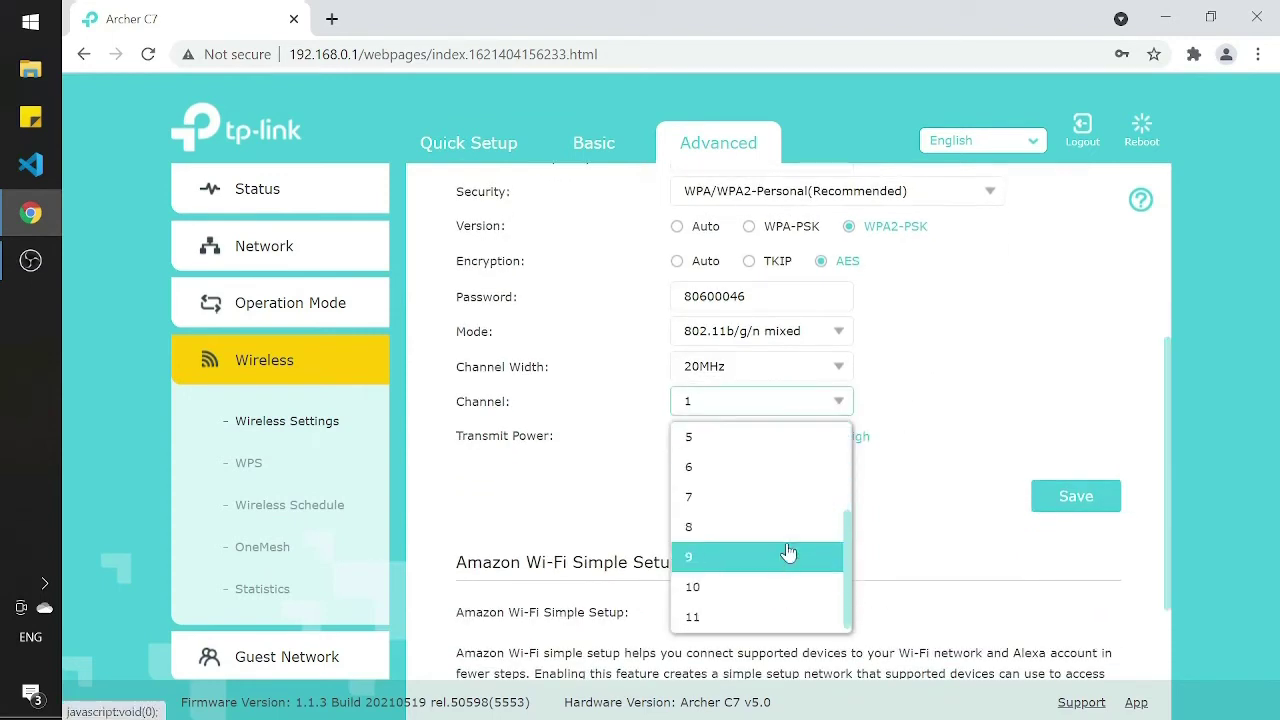
click(788, 556)
click(835, 405)
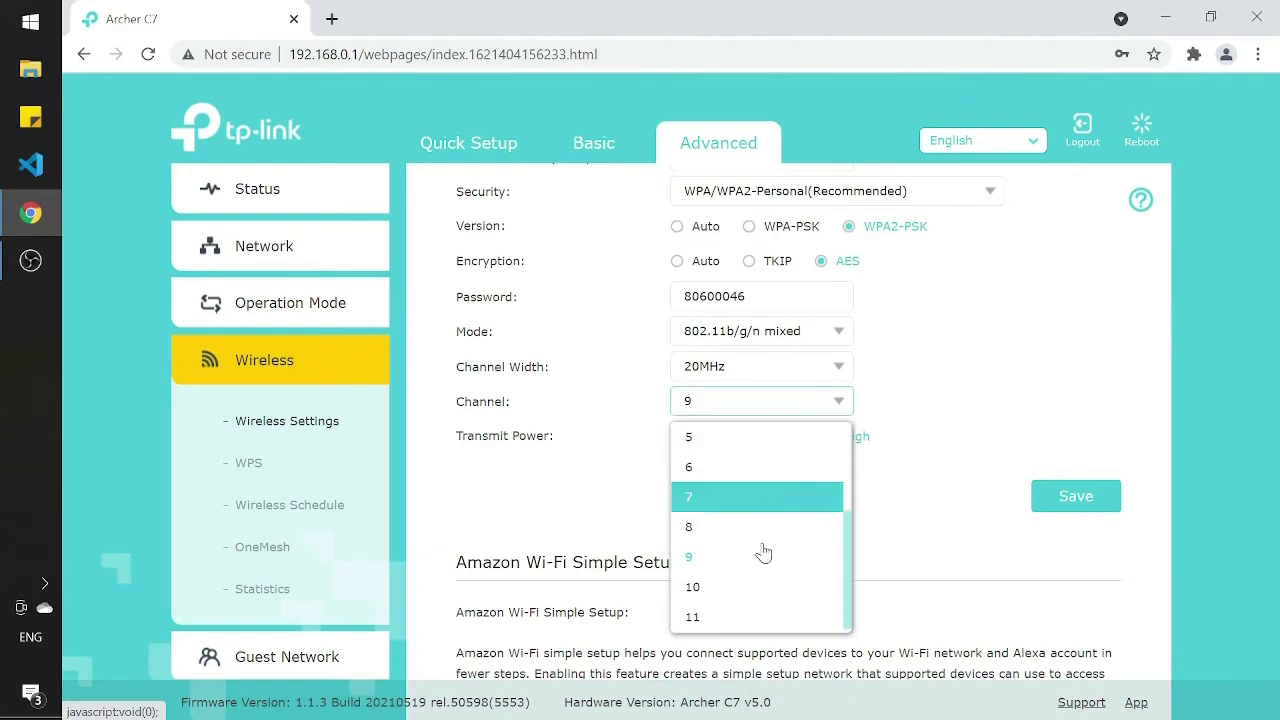
click(725, 592)
click(826, 413)
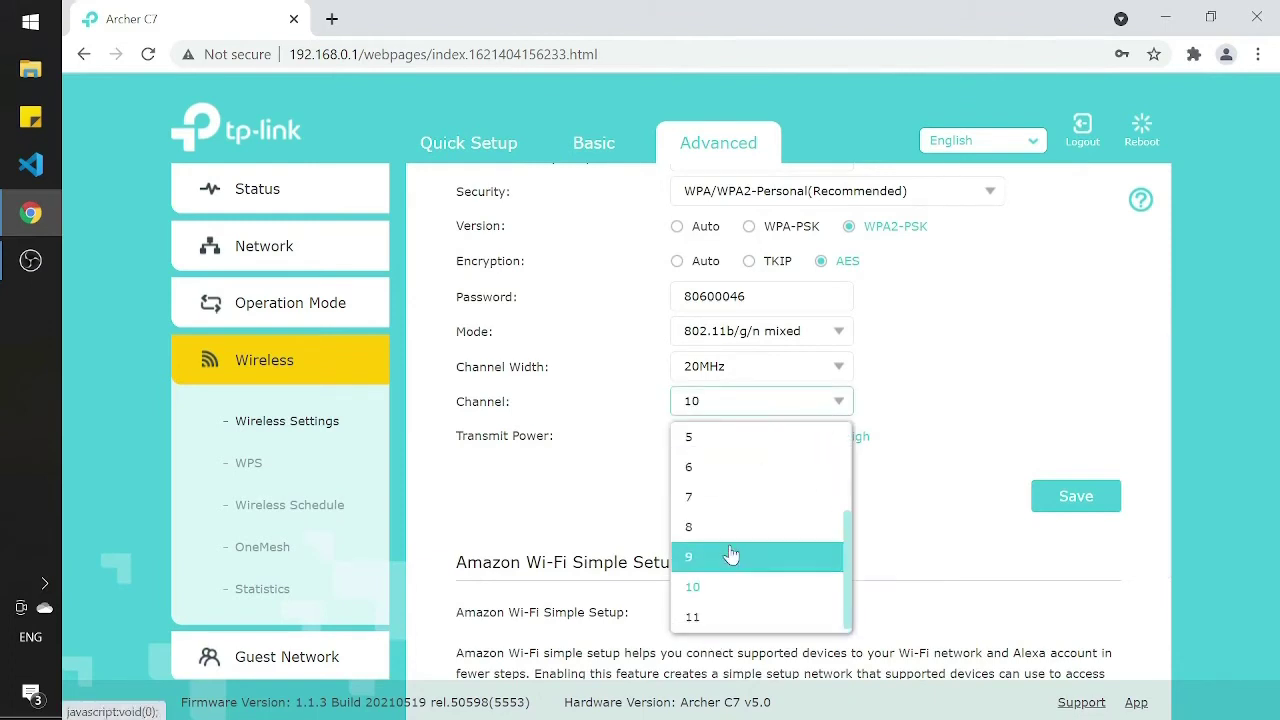
click(757, 614)
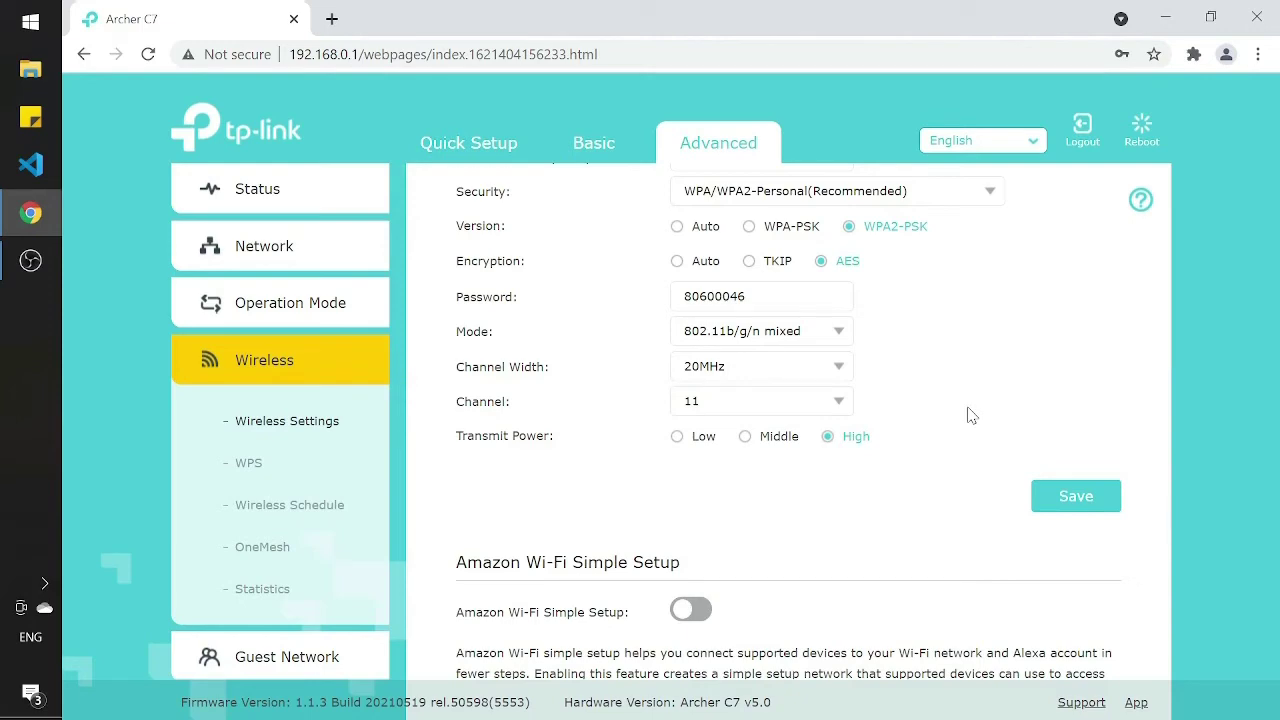
Step: Save the 2.4GHz wireless settings with channel 11
scroll(966, 414, up, 2)
scroll(966, 414, down, 1)
click(1040, 562)
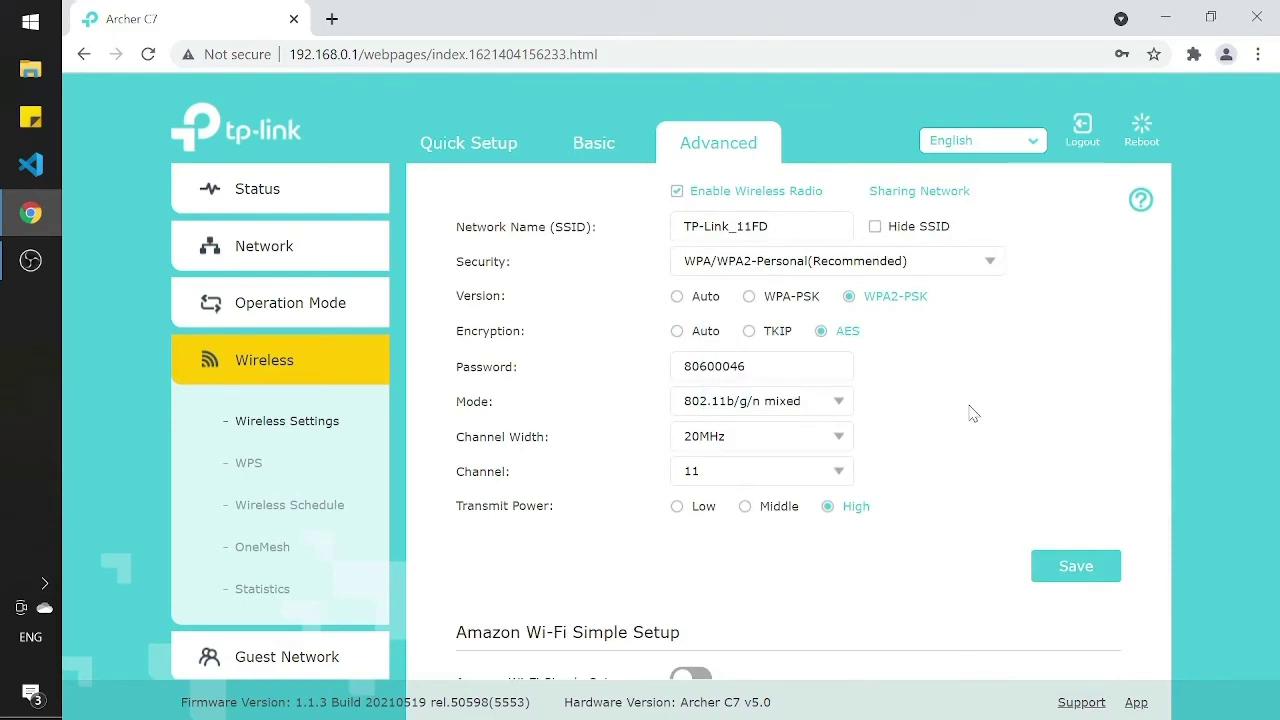
Step: Open Network > Internet and keep the connection type as Dynamic IP
click(303, 266)
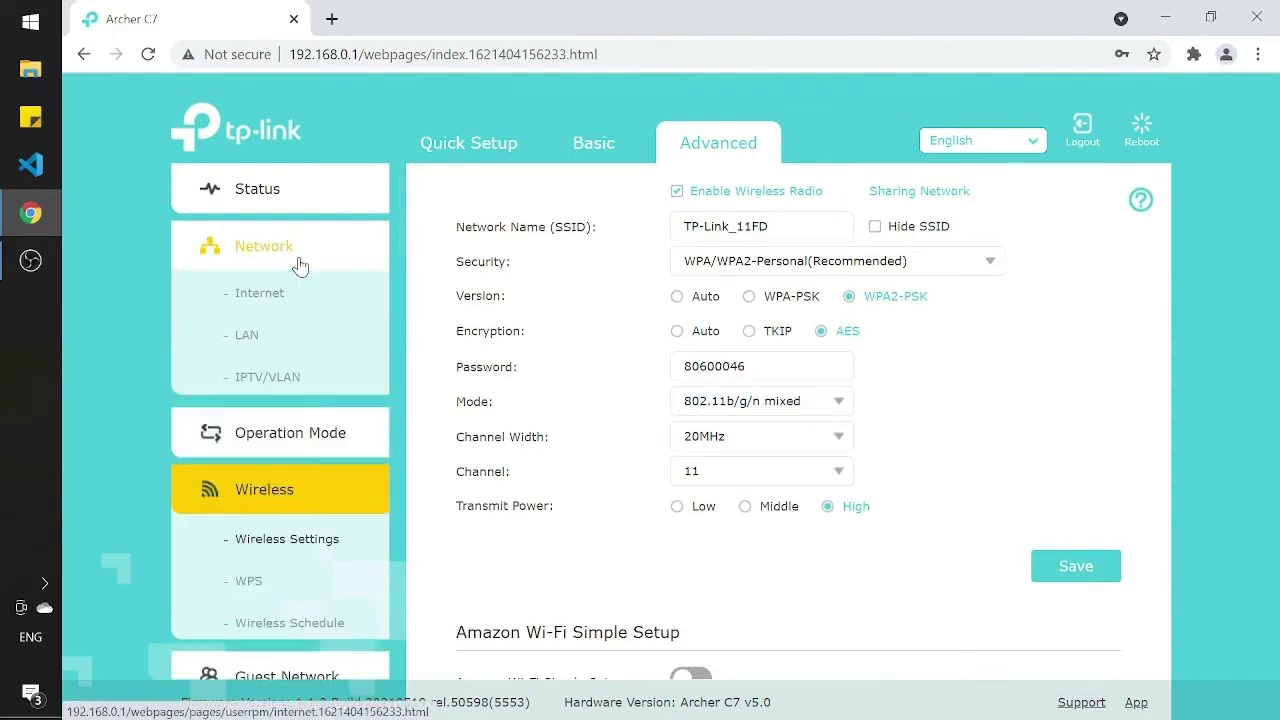
click(260, 310)
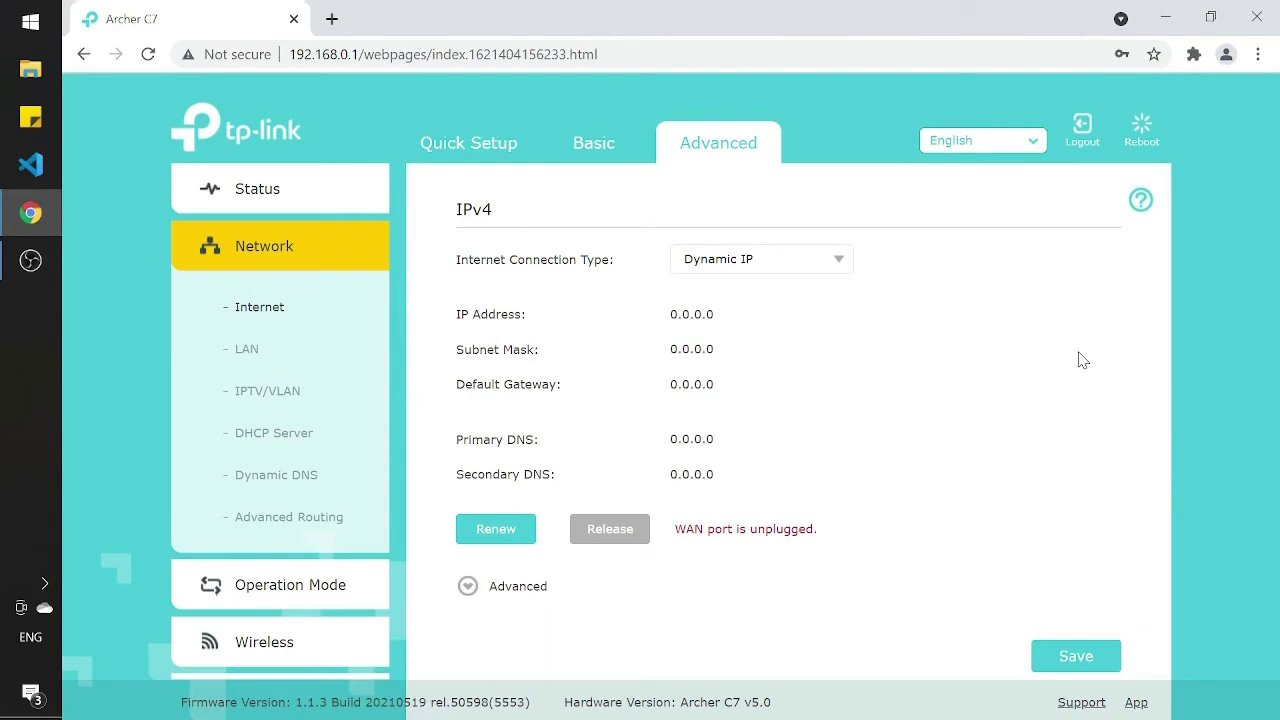
click(822, 270)
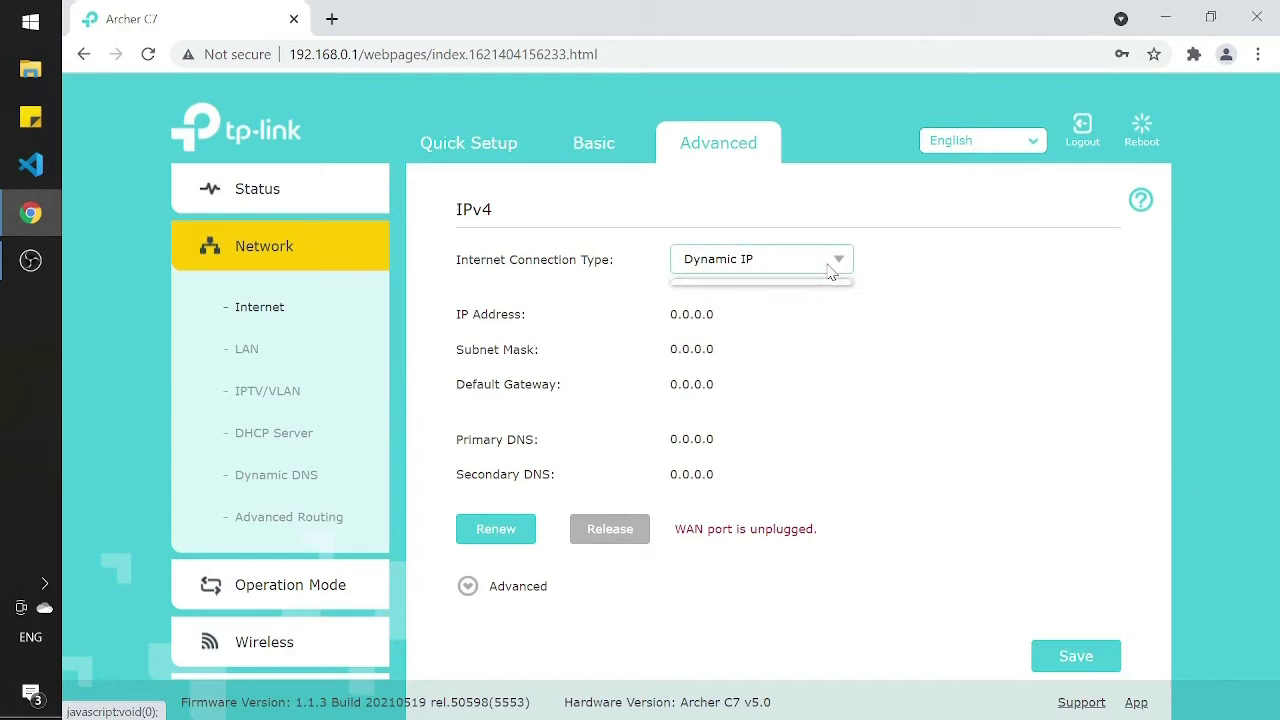
click(894, 344)
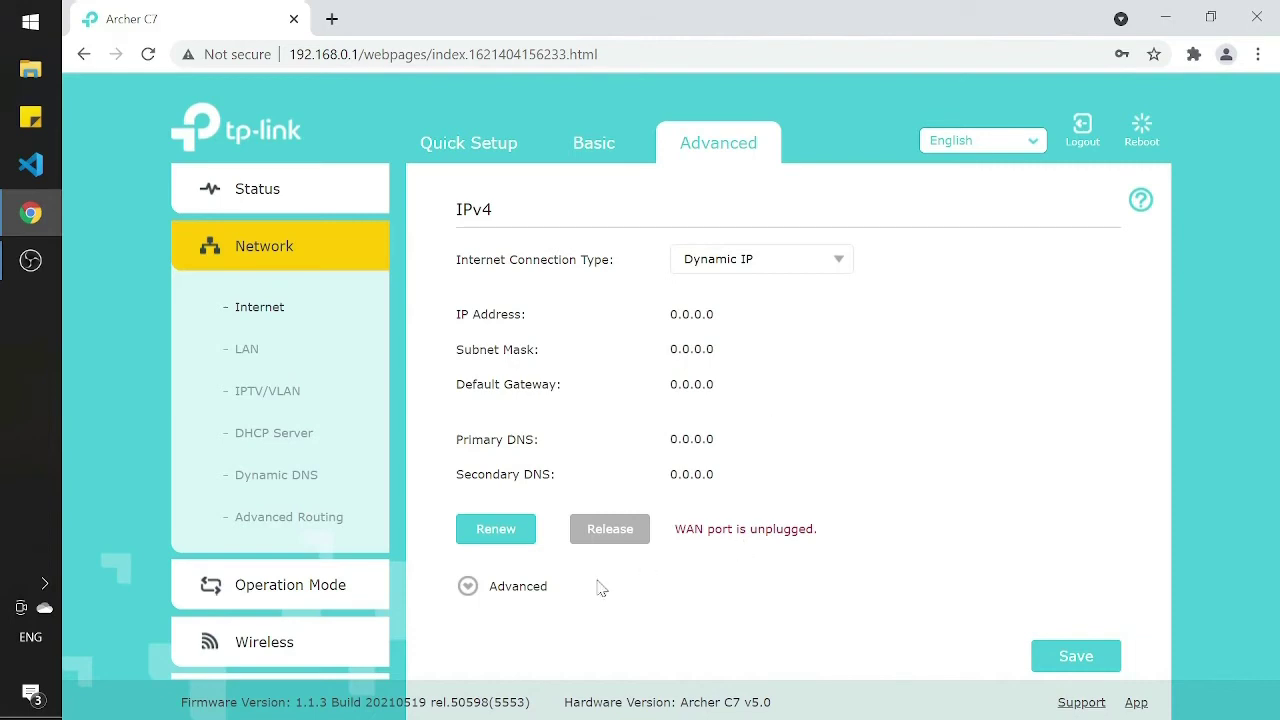
Step: Expand the Advanced section to reveal the DNS options
click(543, 590)
scroll(837, 434, down, 3)
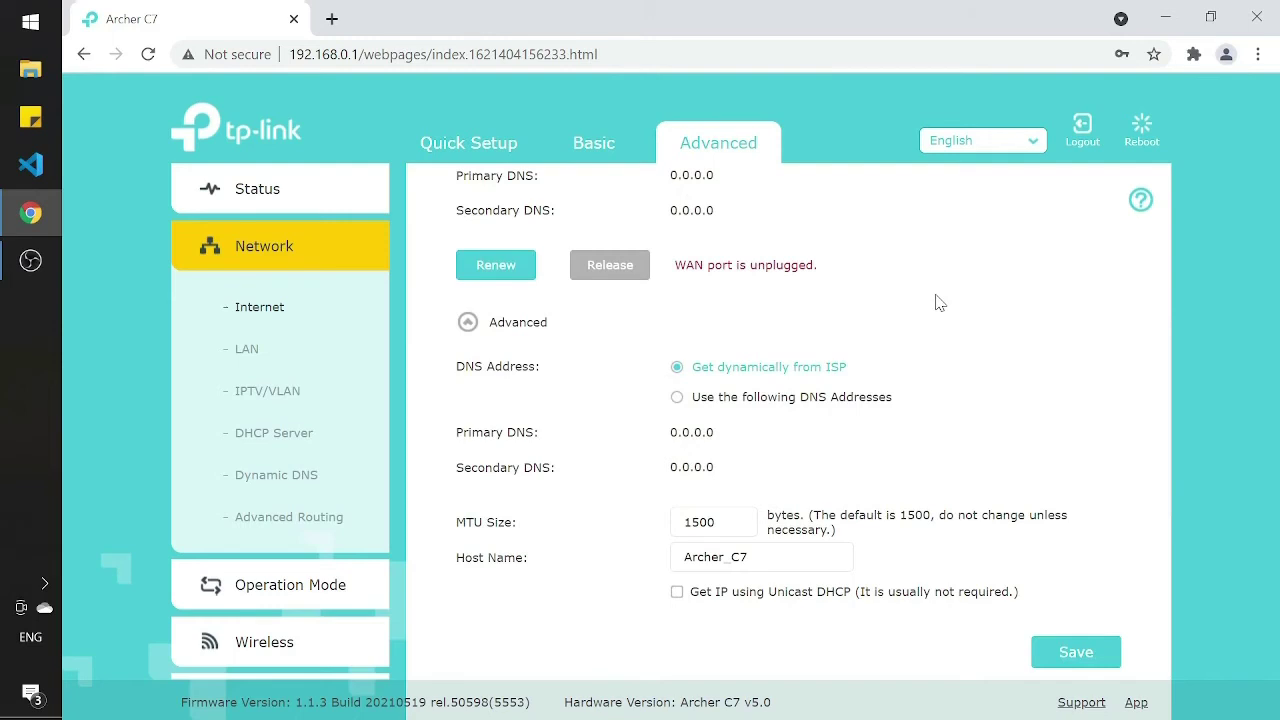
scroll(940, 303, up, 3)
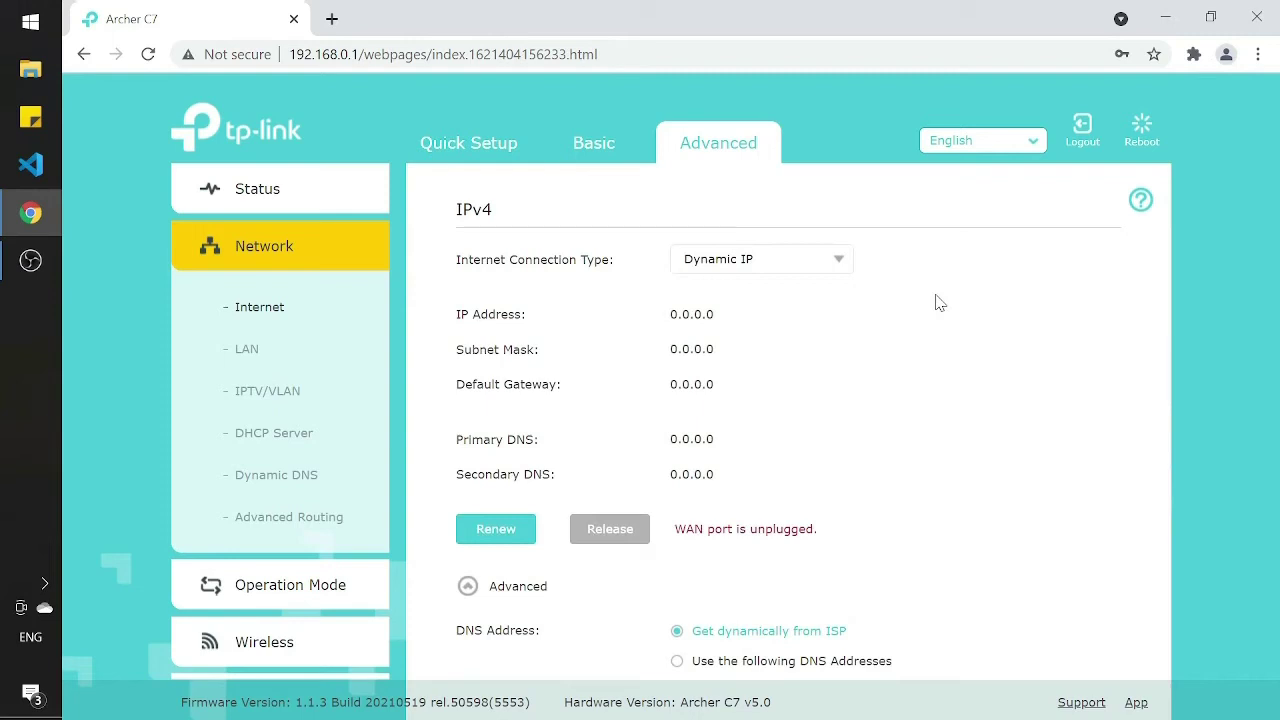
scroll(940, 303, down, 2)
scroll(943, 303, up, 2)
scroll(984, 454, down, 3)
Step: Use manual DNS with Primary 8.8.8.8 and Secondary 208.67.222.222, and save
click(800, 400)
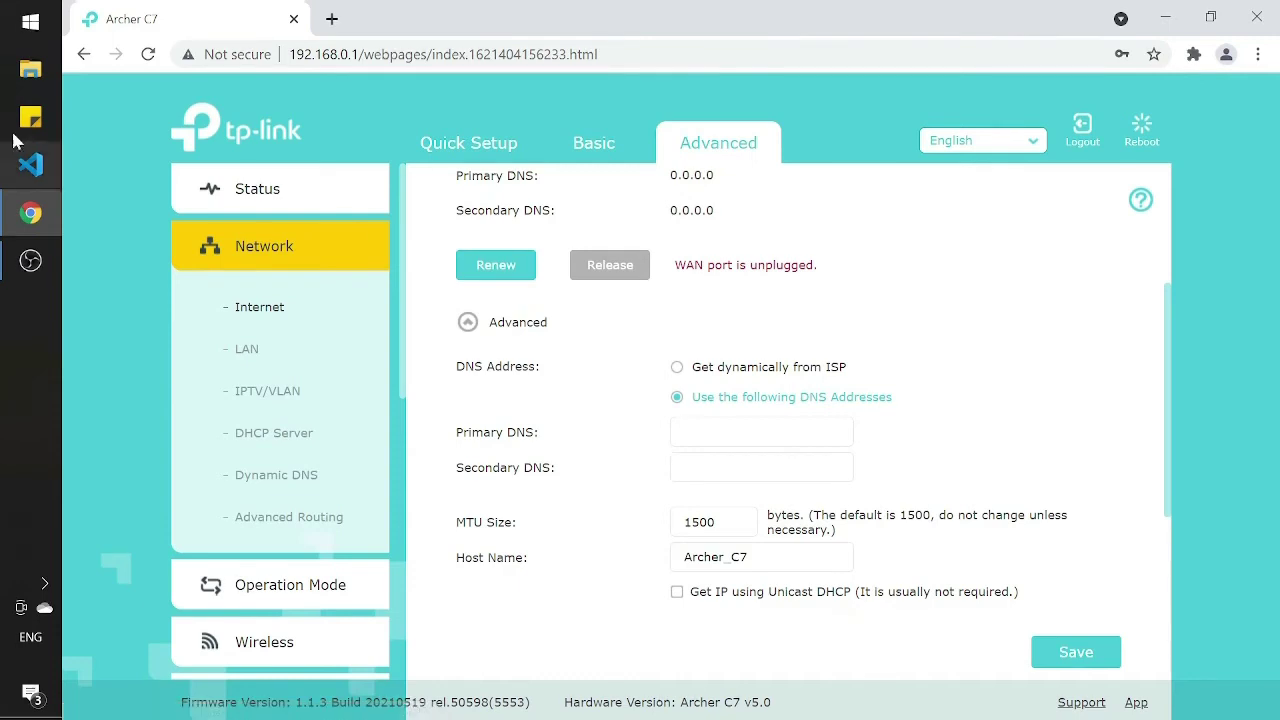
key(Tab)
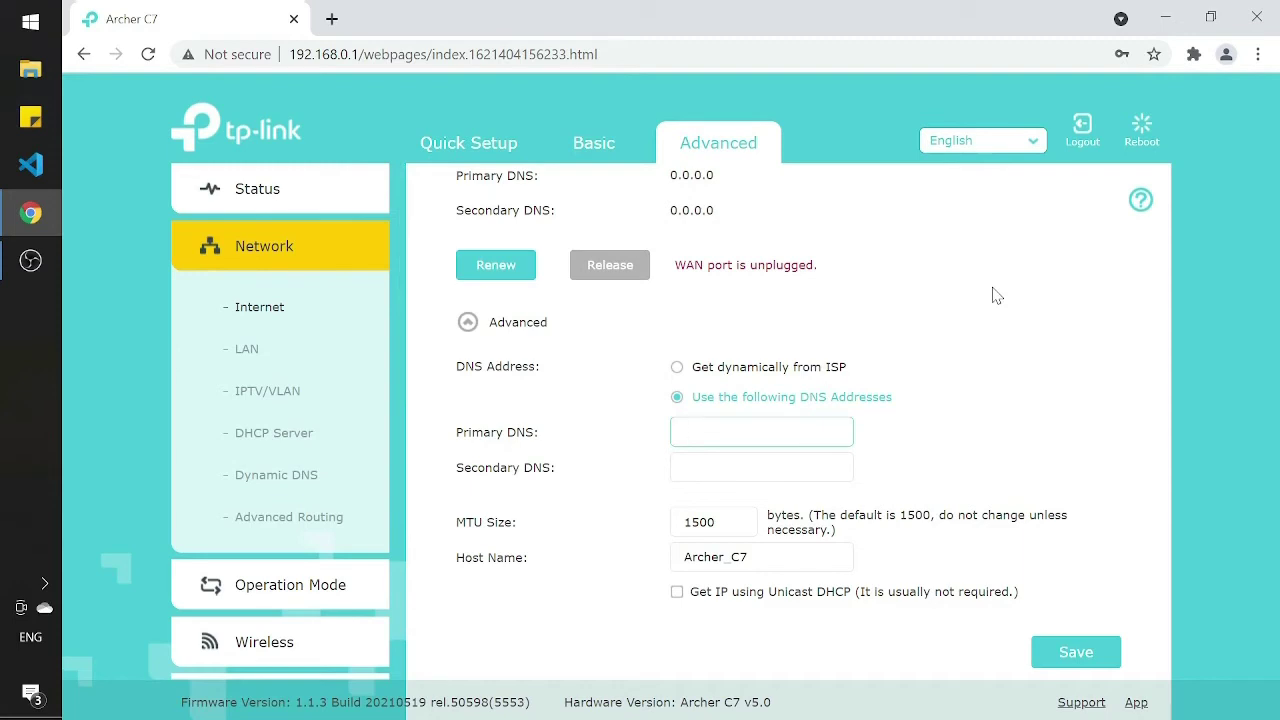
text(8.8.8.8)
key(Tab)
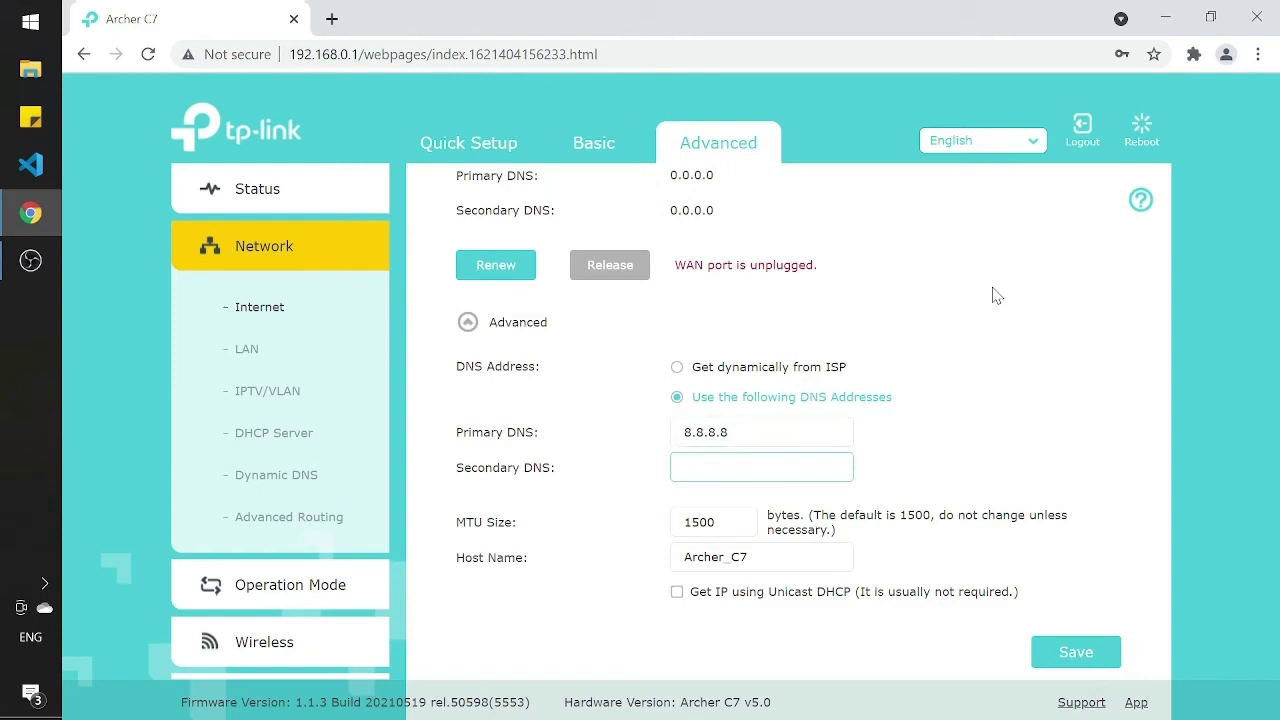
text(208.67.222.222)
click(1076, 652)
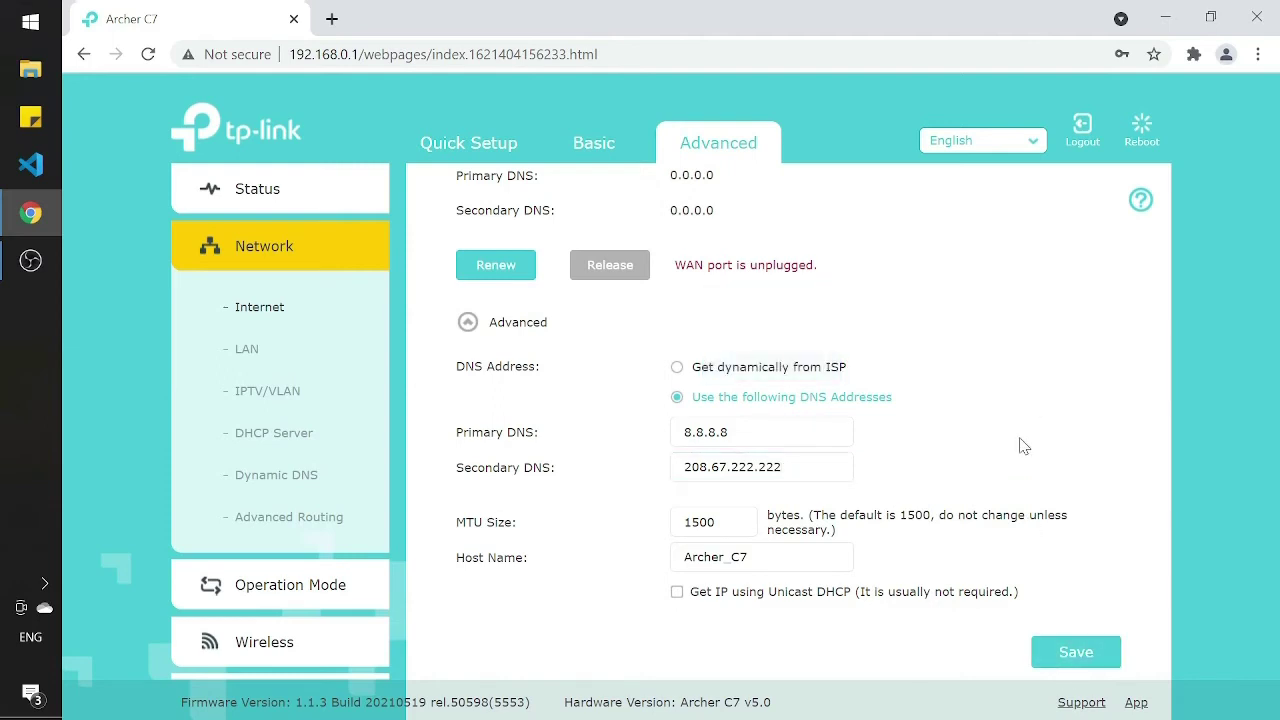
Step: Scroll the sidebar down to System Tools and open its Time Settings page
scroll(343, 365, down, 3)
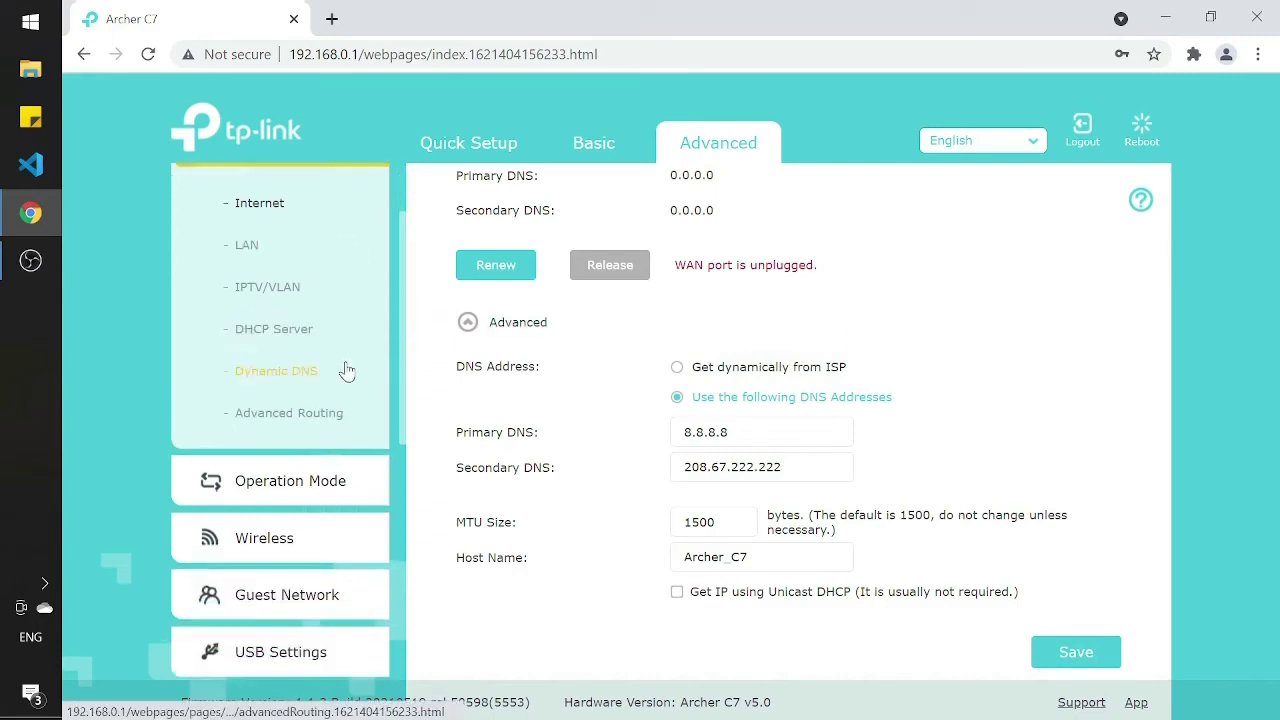
scroll(349, 360, down, 2)
scroll(360, 263, up, 4)
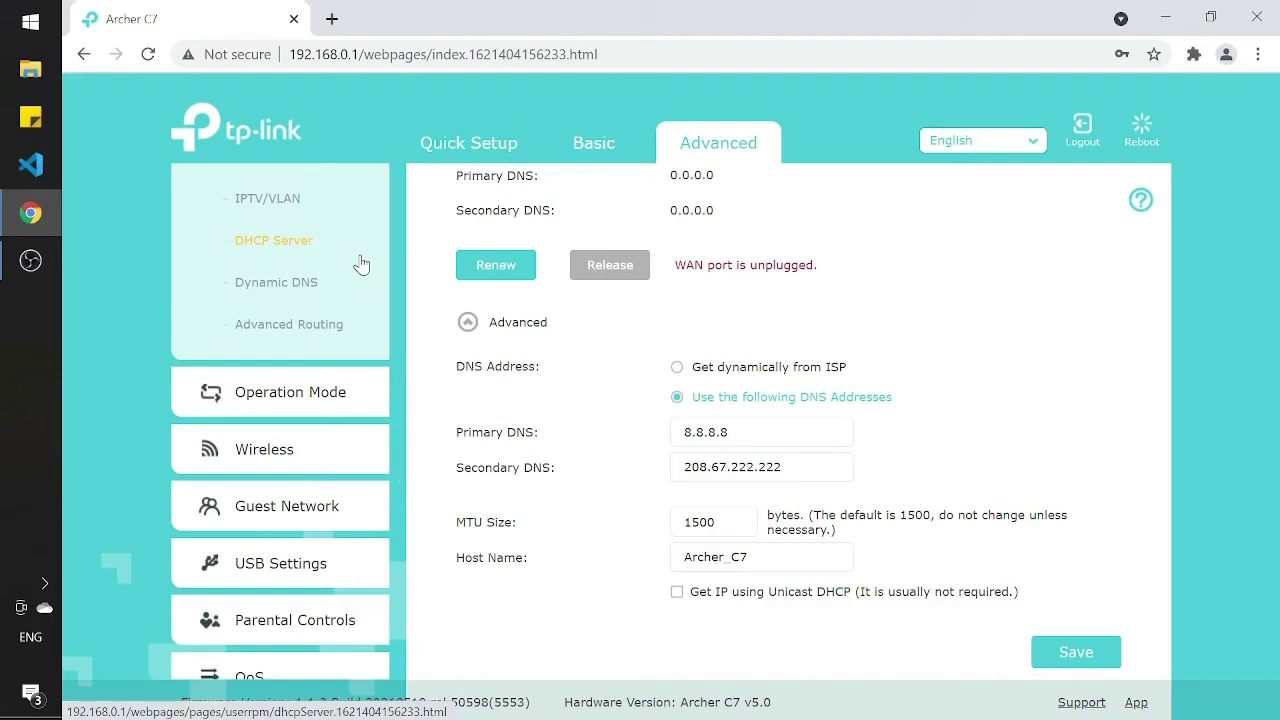
scroll(361, 264, up, 2)
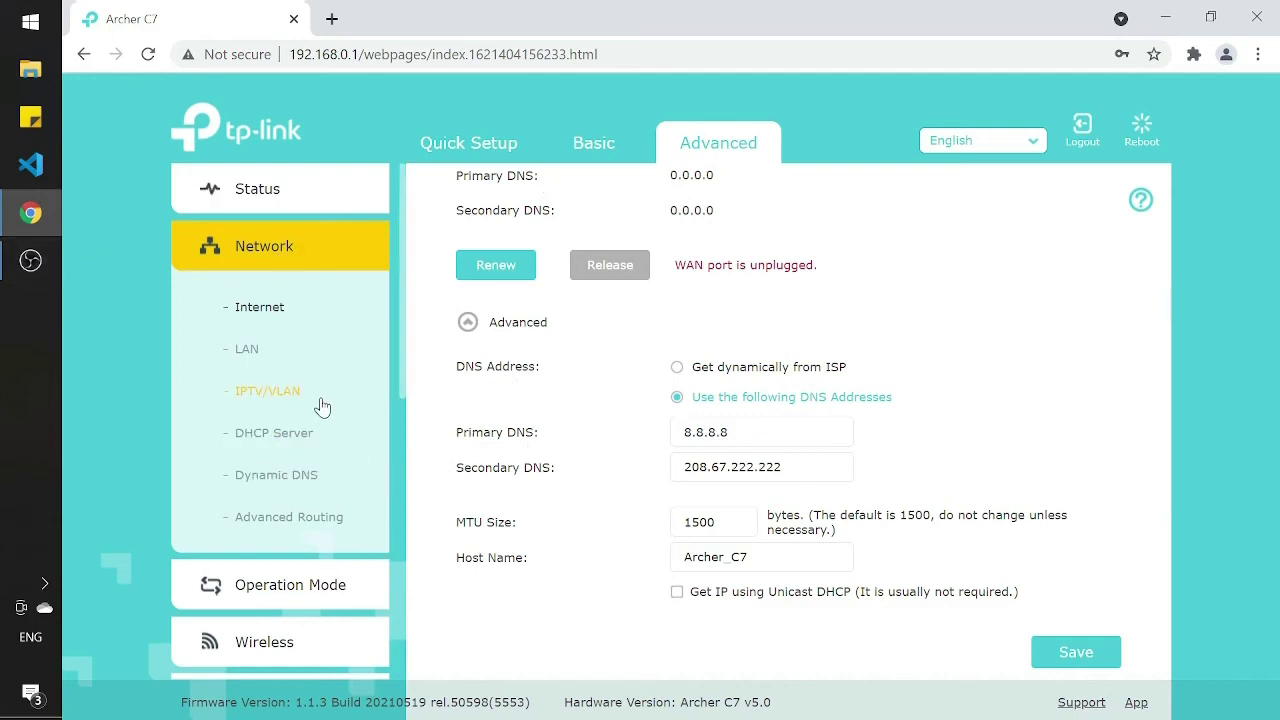
scroll(322, 406, down, 6)
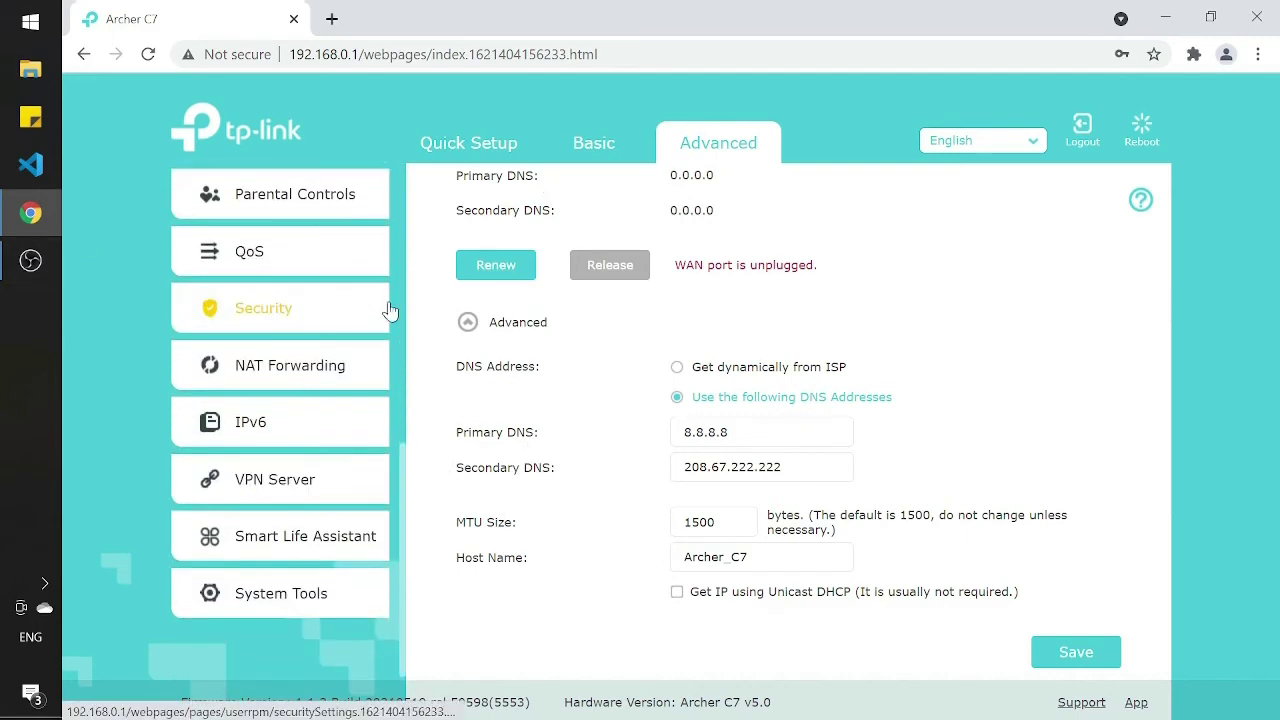
scroll(296, 460, up, 5)
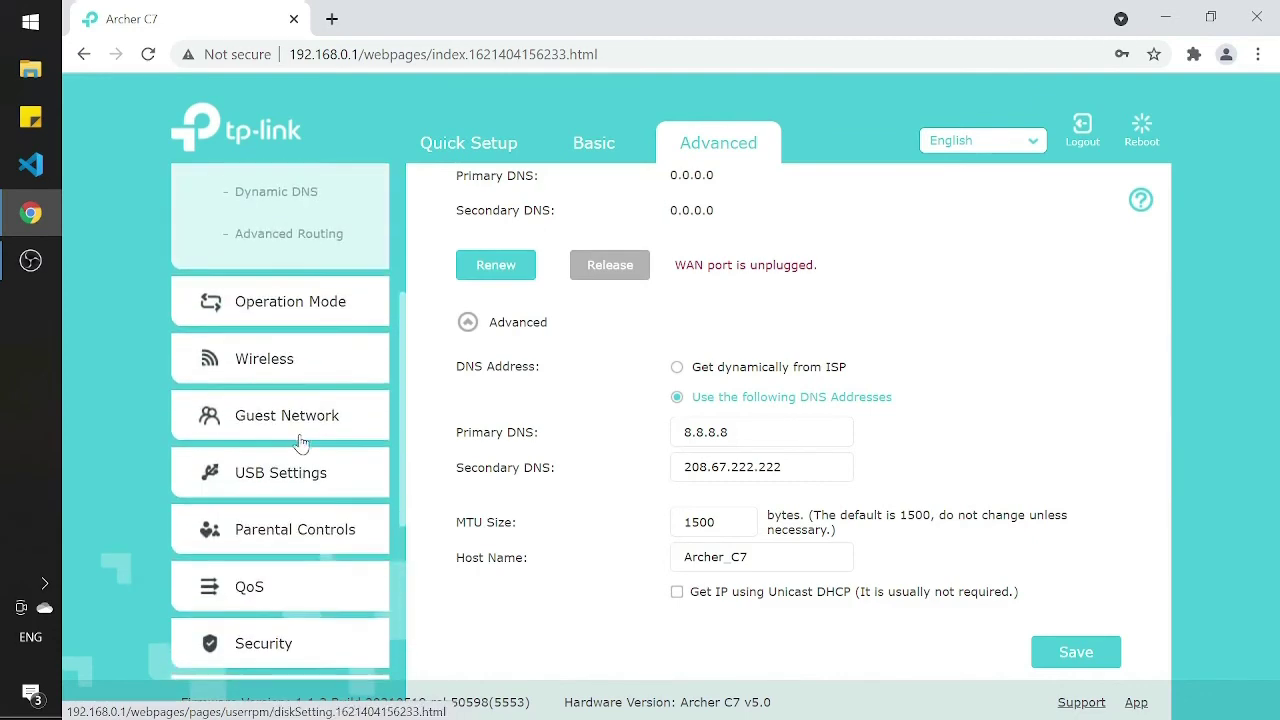
scroll(300, 443, down, 5)
click(334, 586)
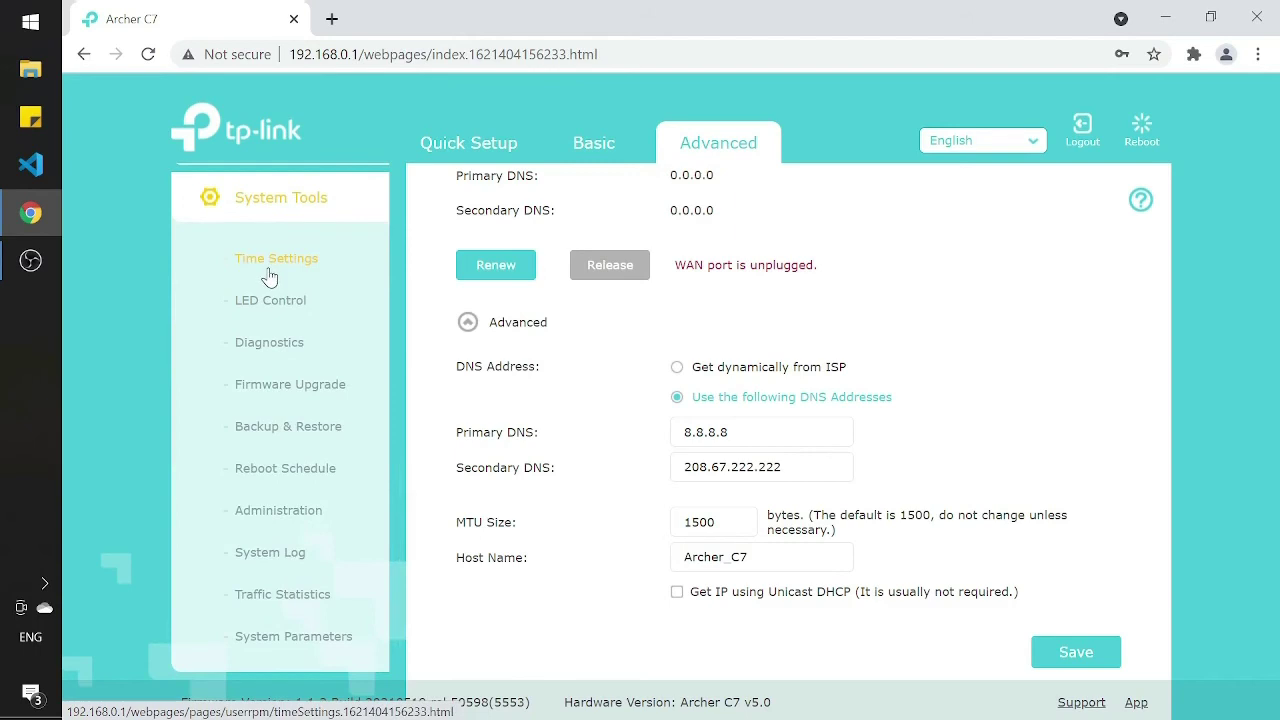
click(269, 276)
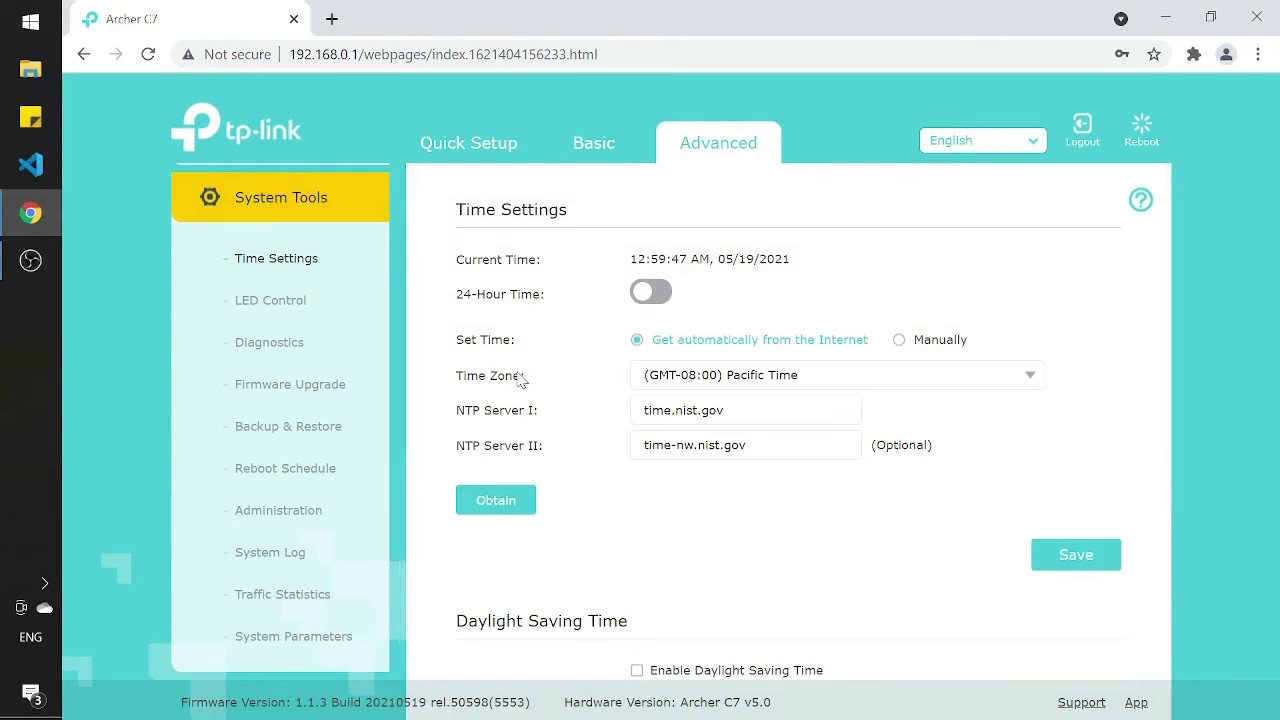
Step: Set the time zone to (GMT+05:30) Madras, Calcutta, Bombay, New Delhi
click(1030, 382)
scroll(946, 485, down, 1)
scroll(946, 490, up, 1)
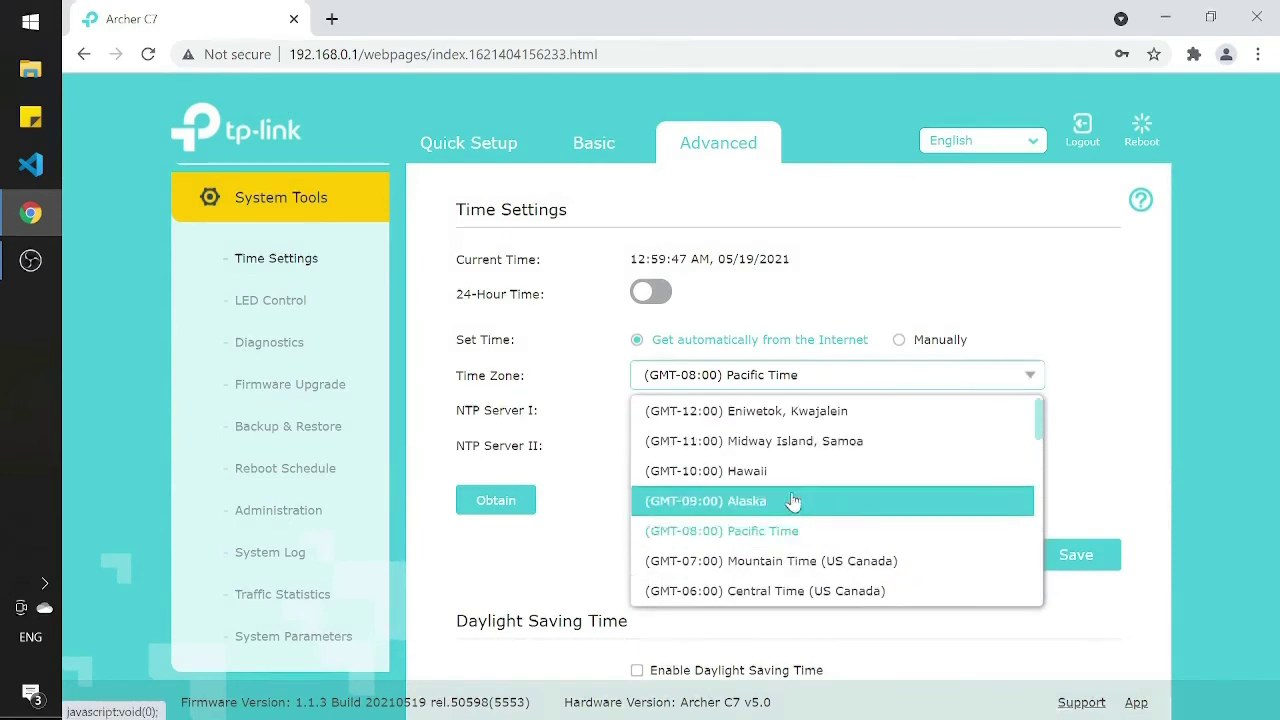
scroll(893, 520, down, 6)
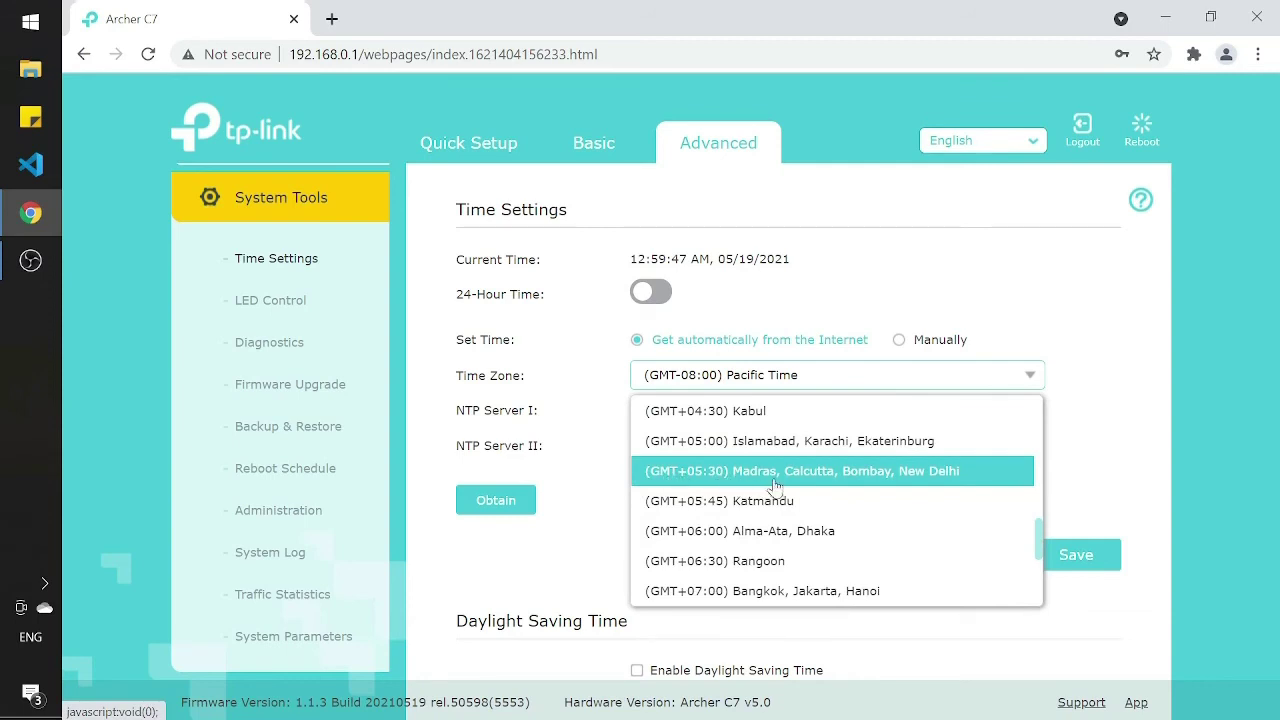
click(960, 478)
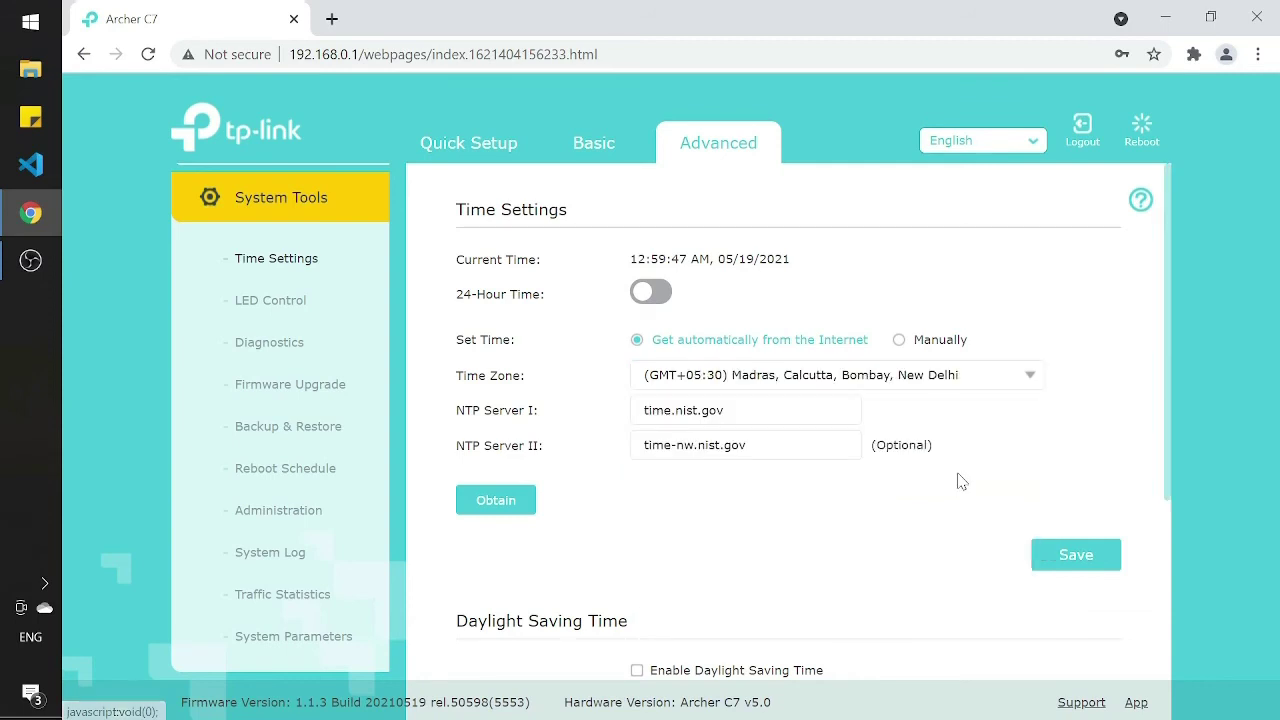
Step: Replace NTP Servers I/II with 0.in.pool.ntp.org and 3.in.pool.ntp.org, and save
key(Tab)
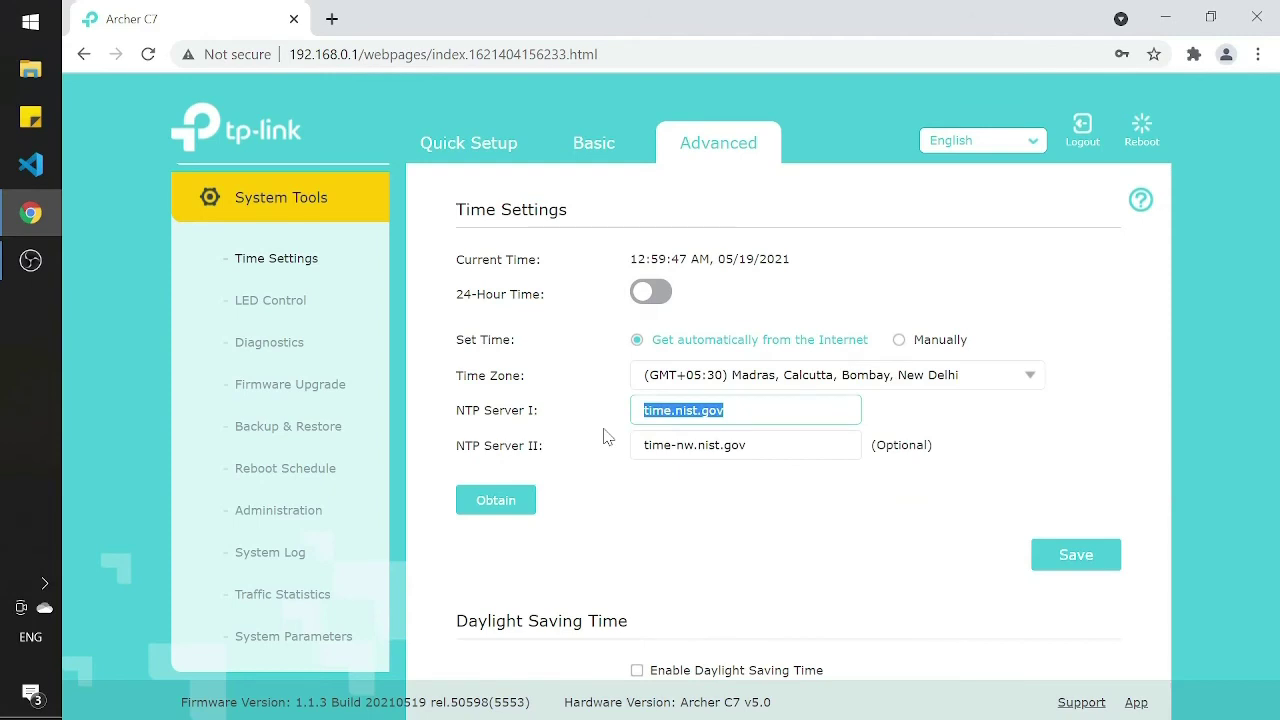
key(BackSpace)
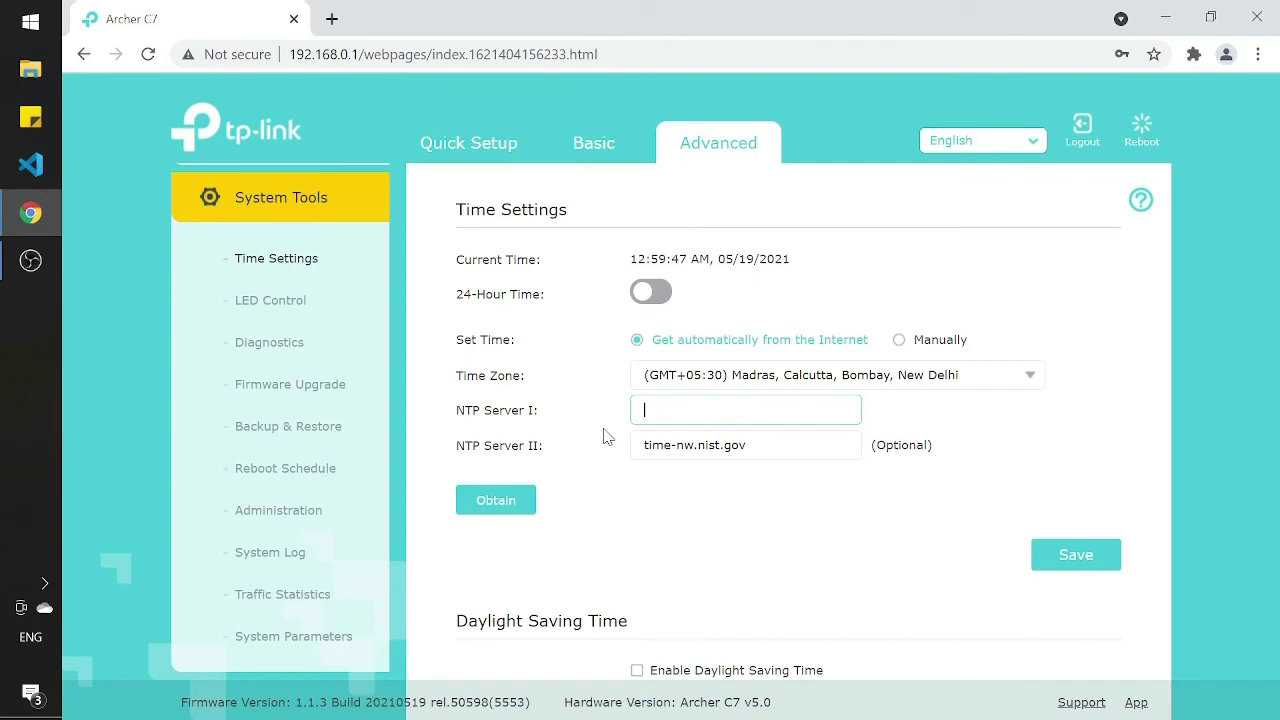
text(0.in.pool.ntp.org)
key(Tab)
drag(746, 412, 578, 418)
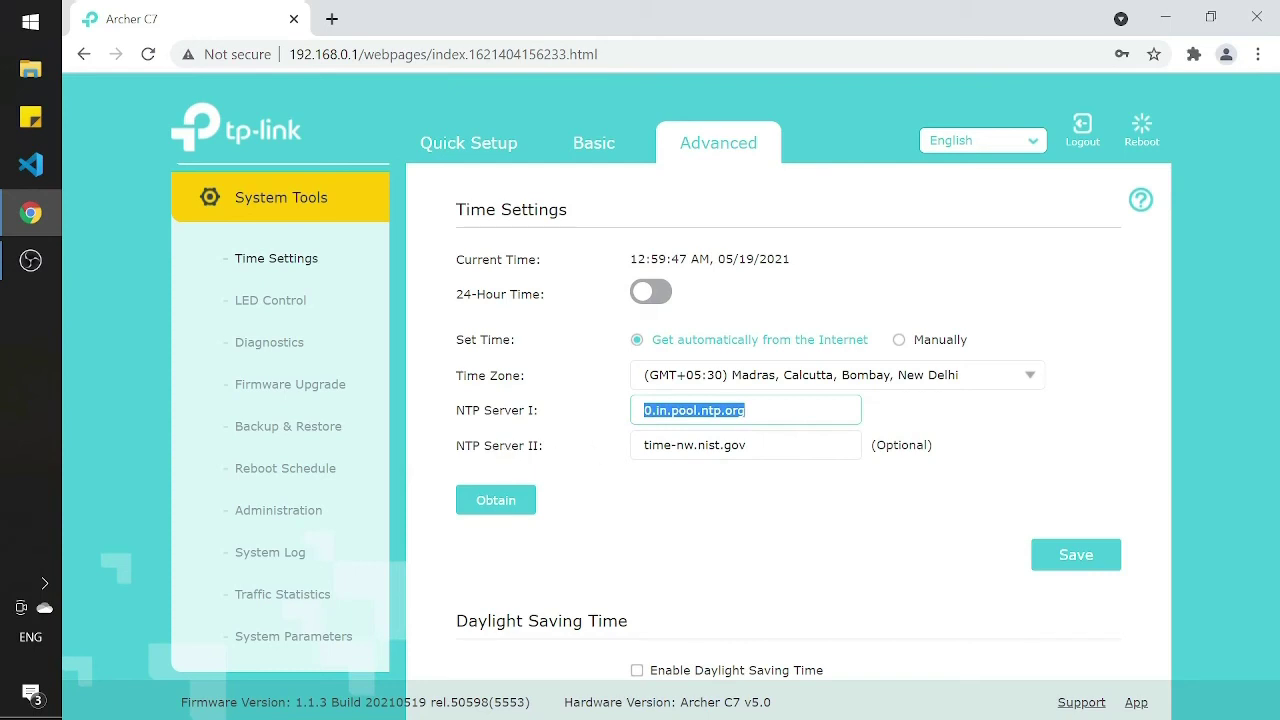
key(Tab)
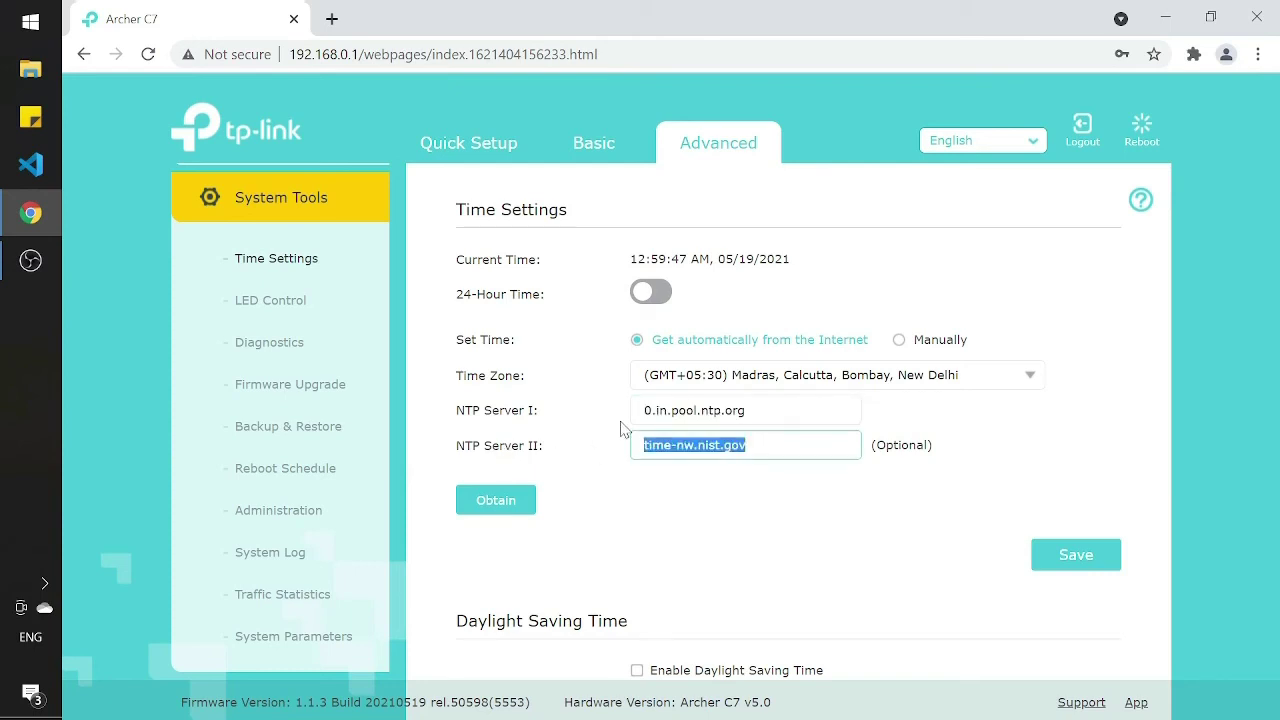
key(BackSpace)
text(3..)
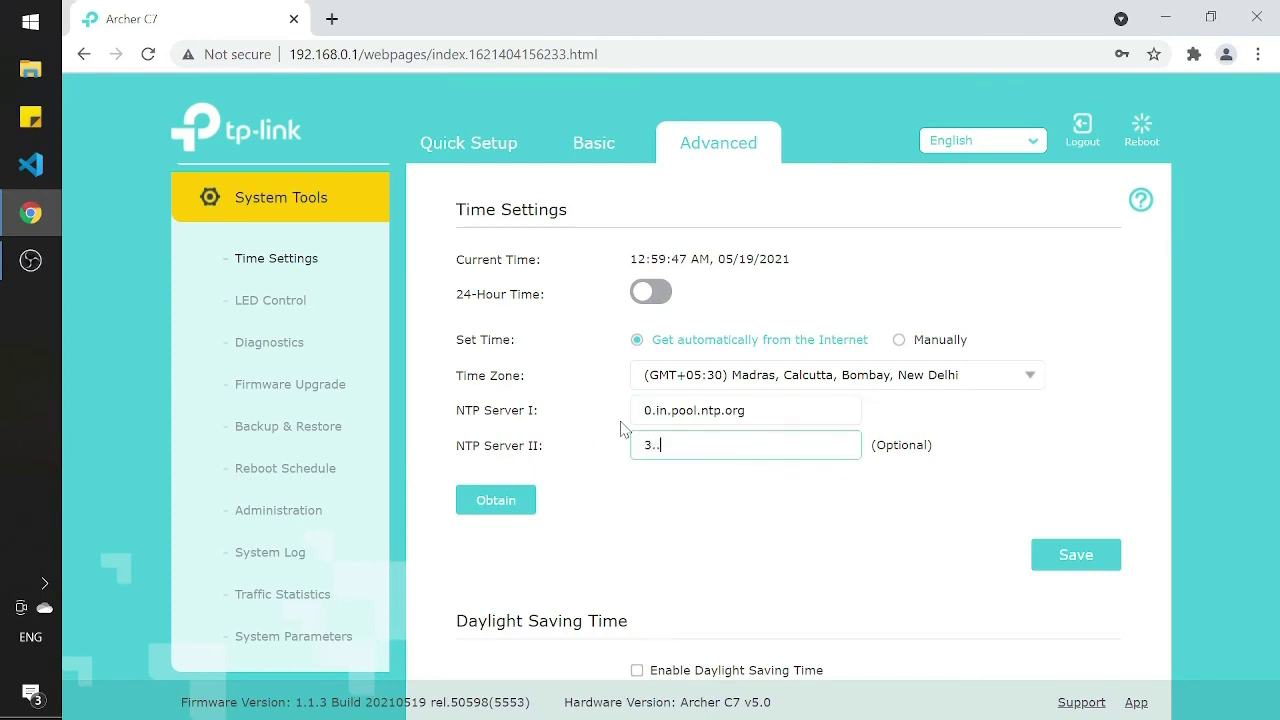
text(in.pool.ntp.org)
click(646, 410)
click(1052, 550)
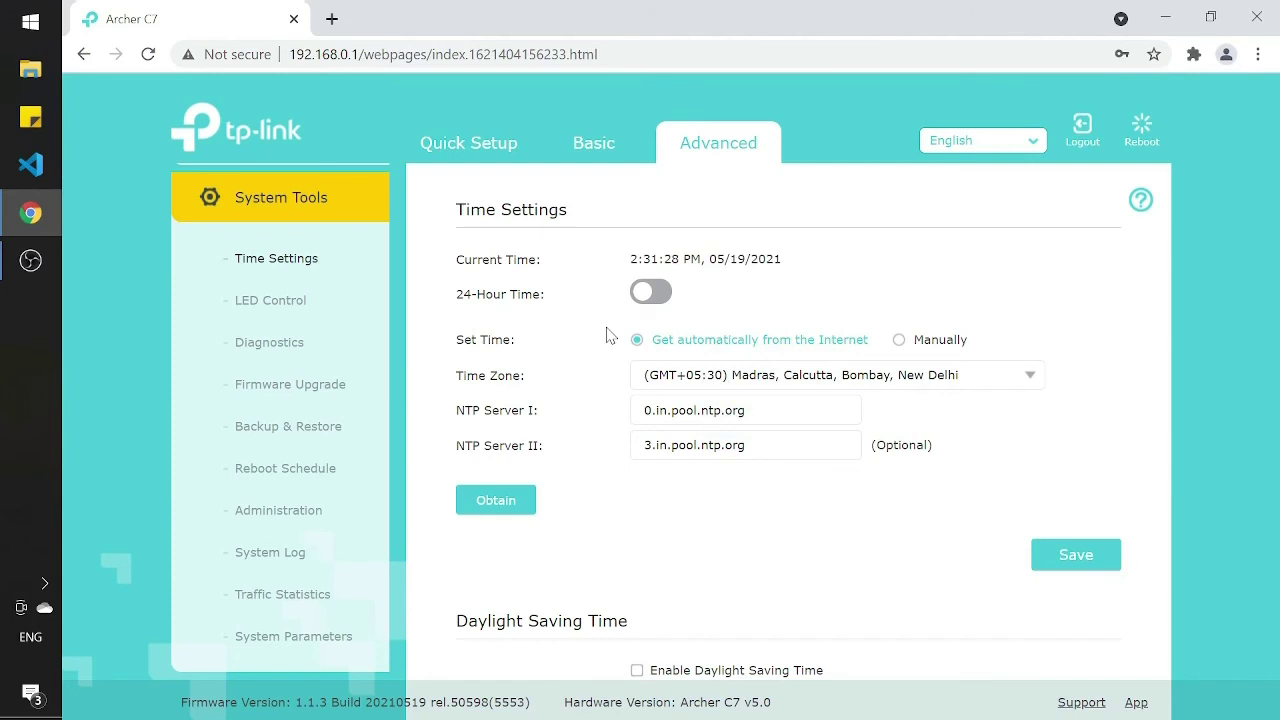
Step: Scroll the sidebar to System Tools and open Backup & Restore
scroll(338, 358, up, 10)
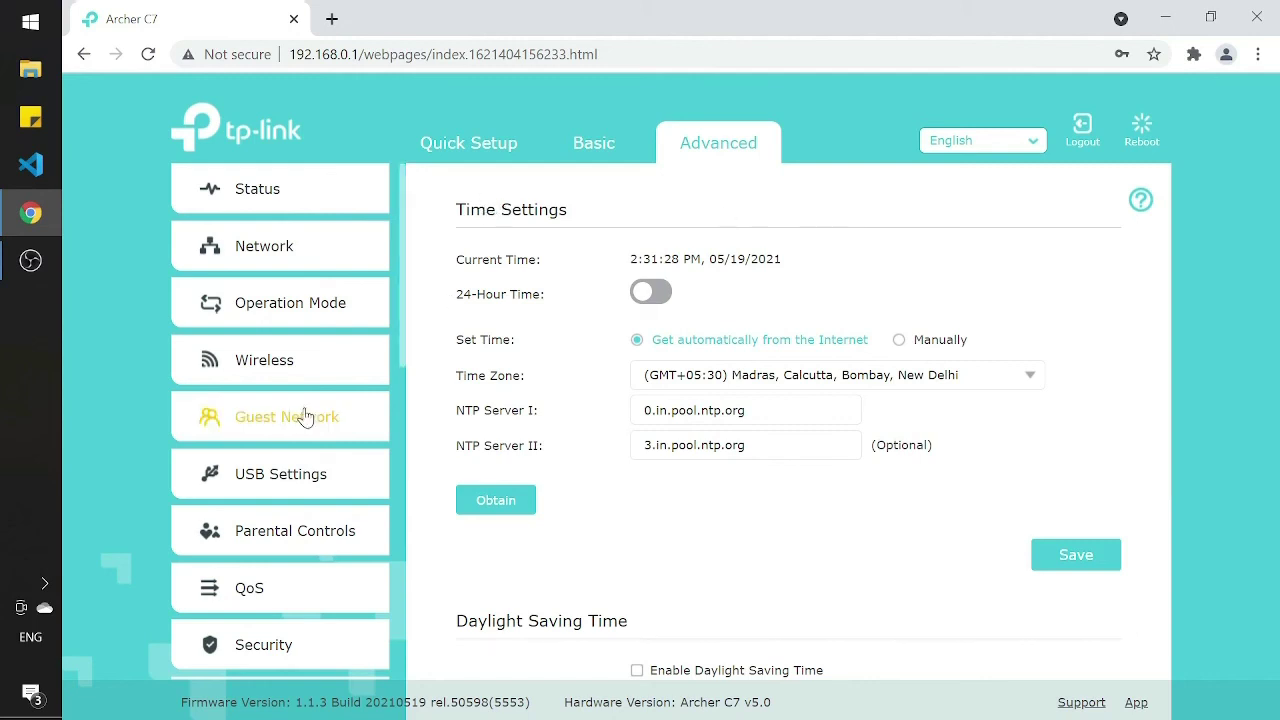
scroll(316, 500, down, 2)
scroll(316, 500, down, 6)
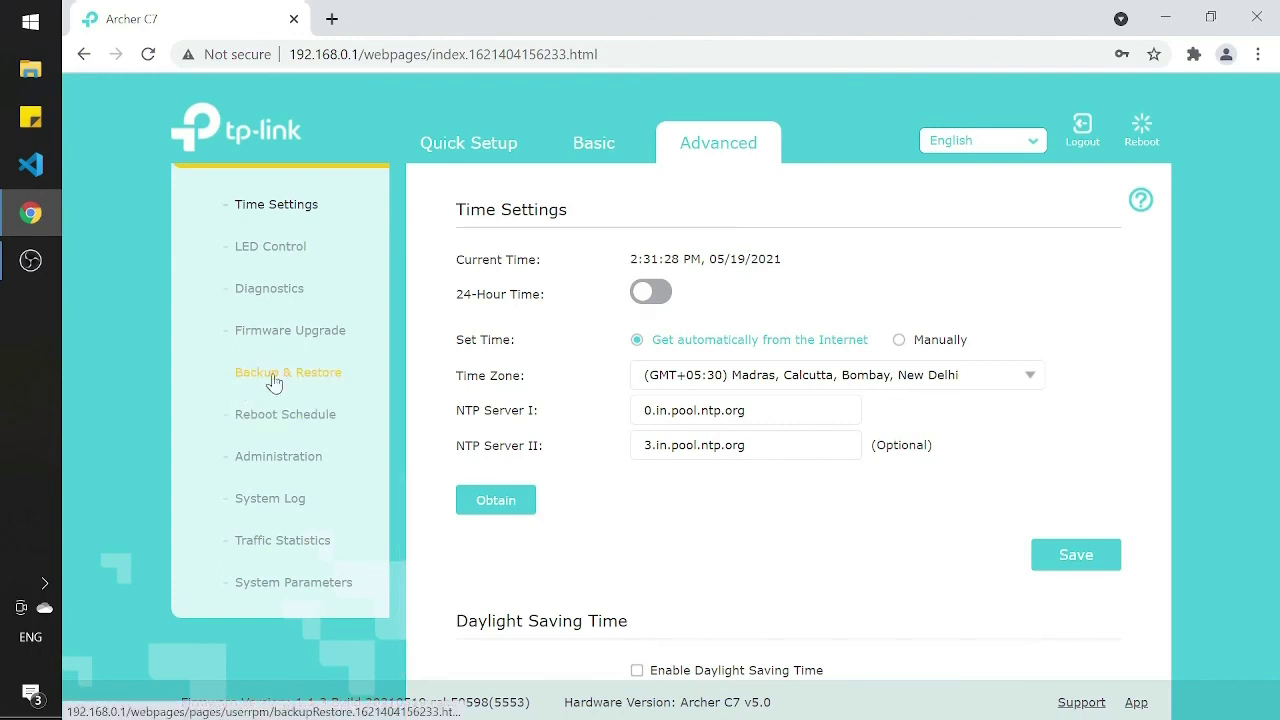
scroll(295, 380, up, 1)
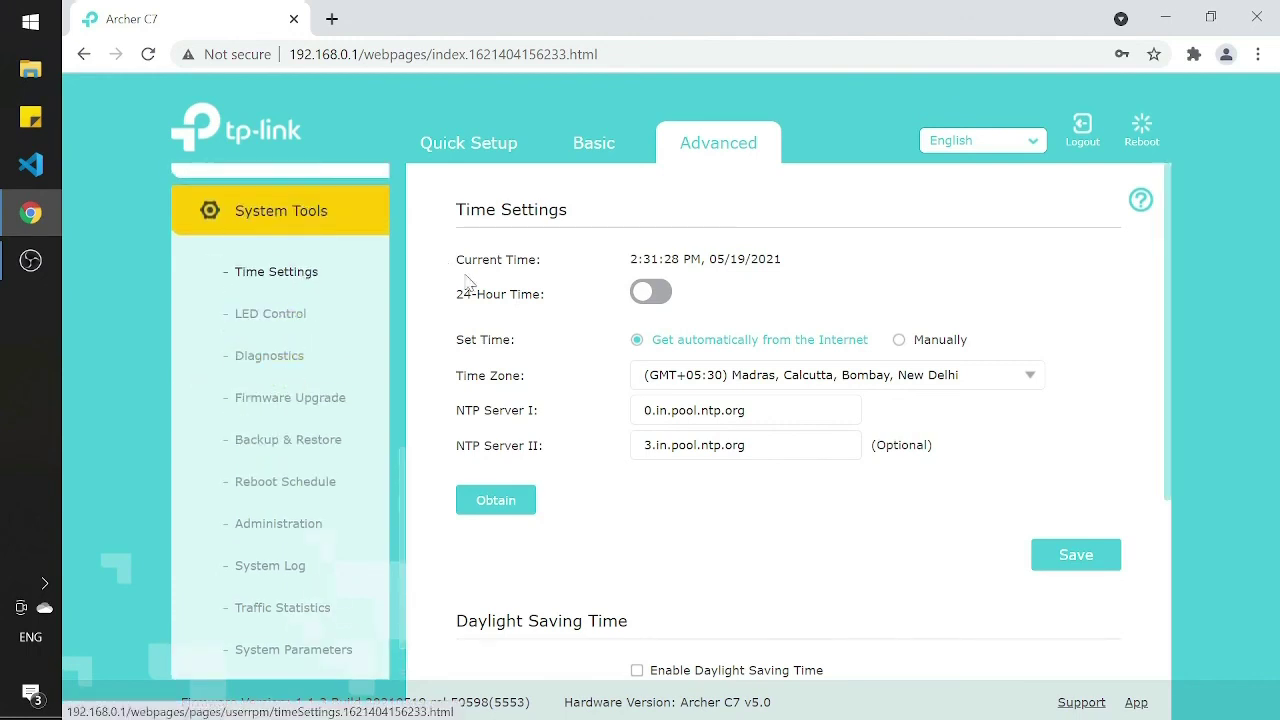
click(304, 443)
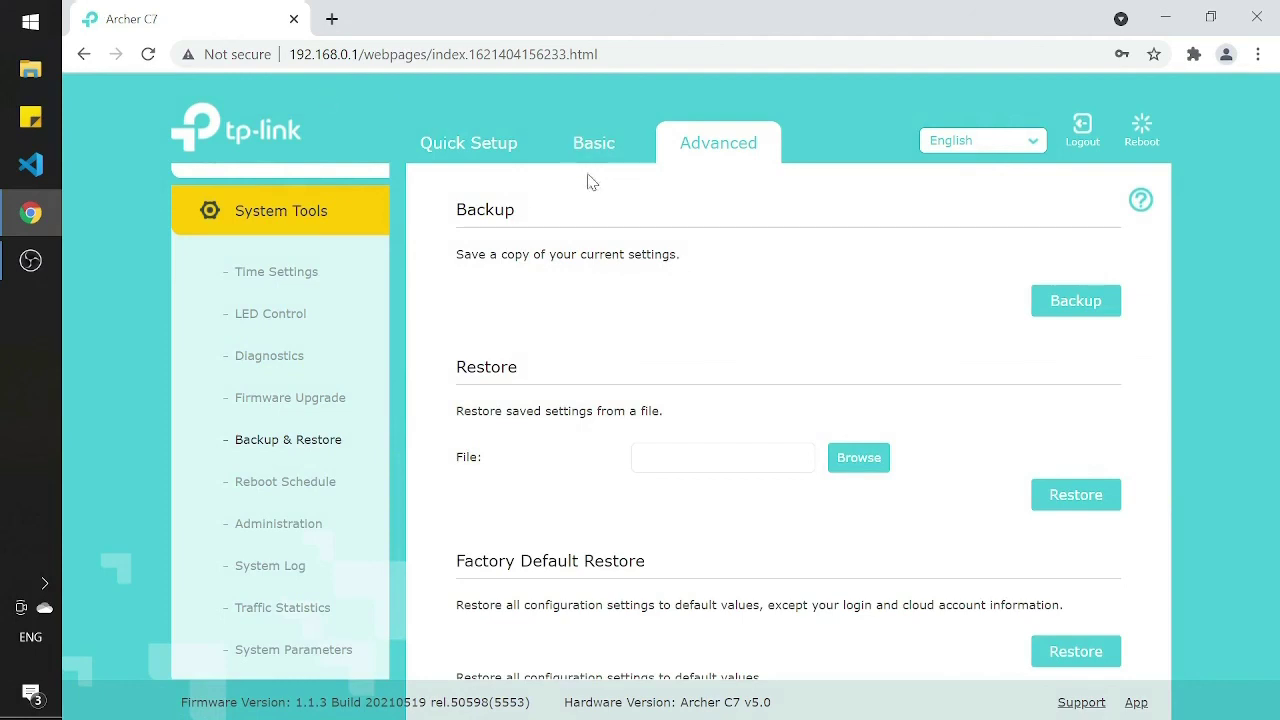
Step: Download a .bin backup of the current router settings
click(1085, 318)
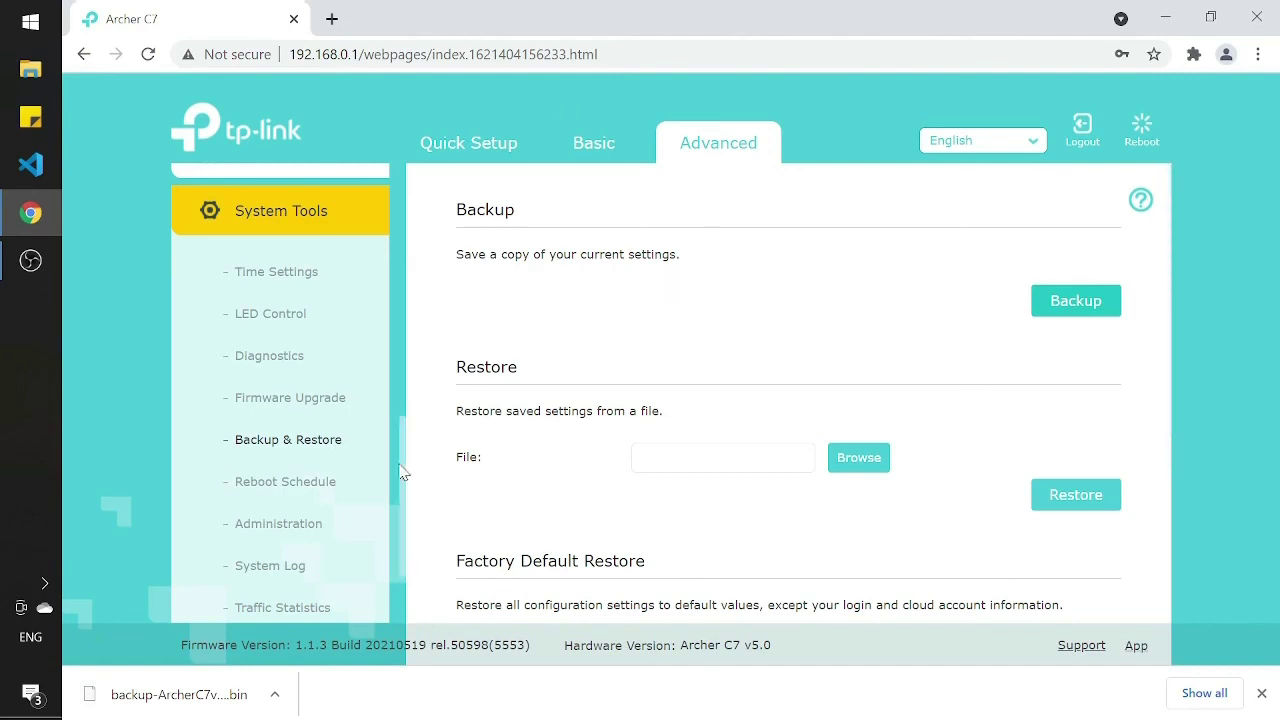
scroll(330, 485, down, 2)
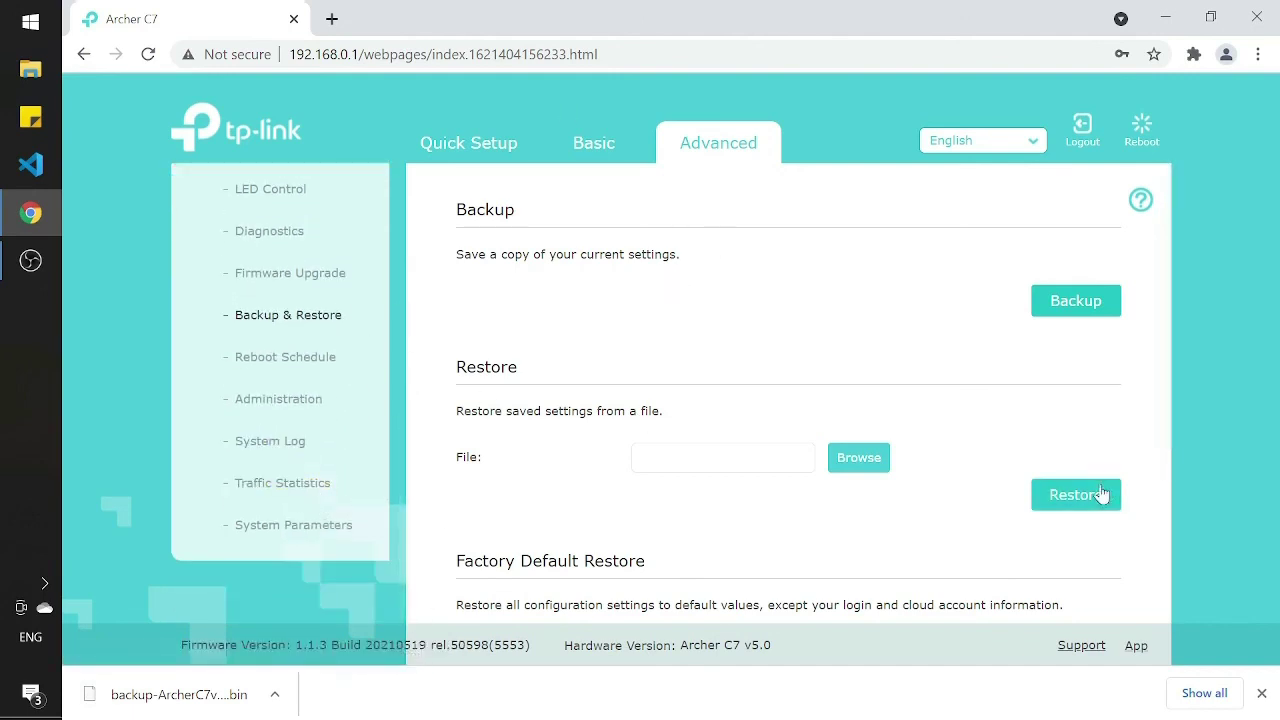
scroll(1071, 428, down, 2)
scroll(1070, 428, up, 2)
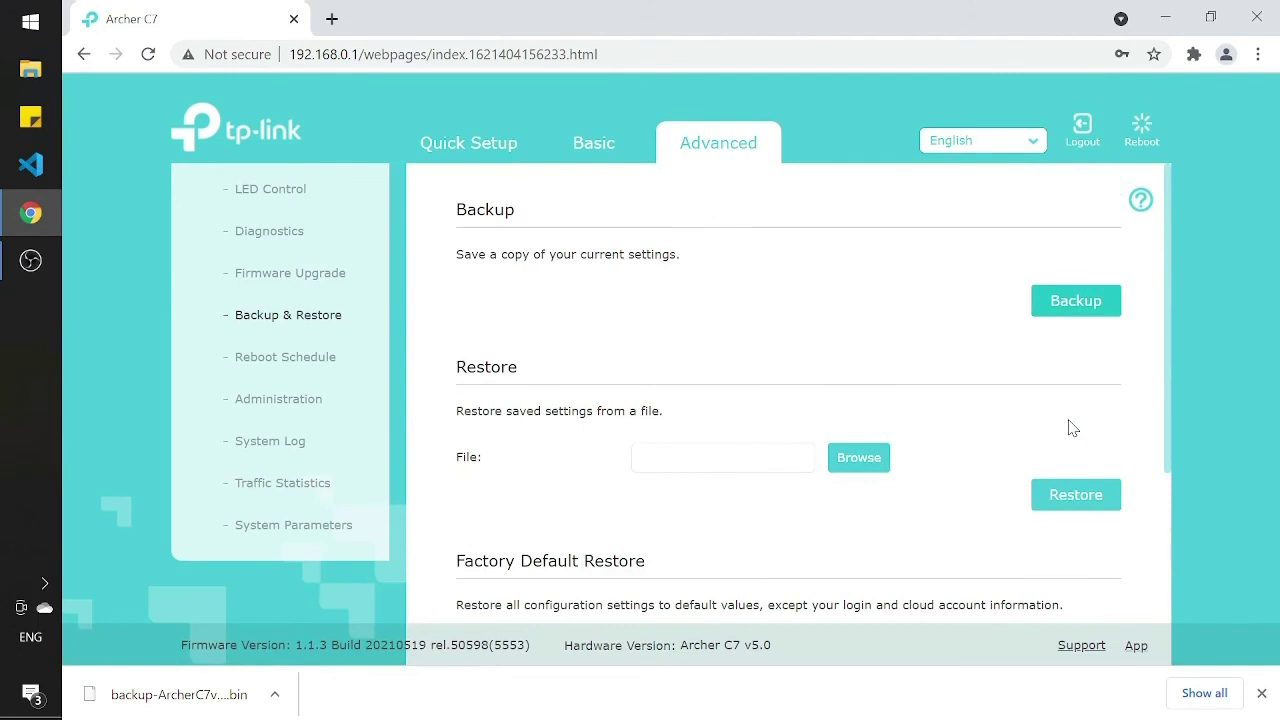
scroll(277, 310, up, 10)
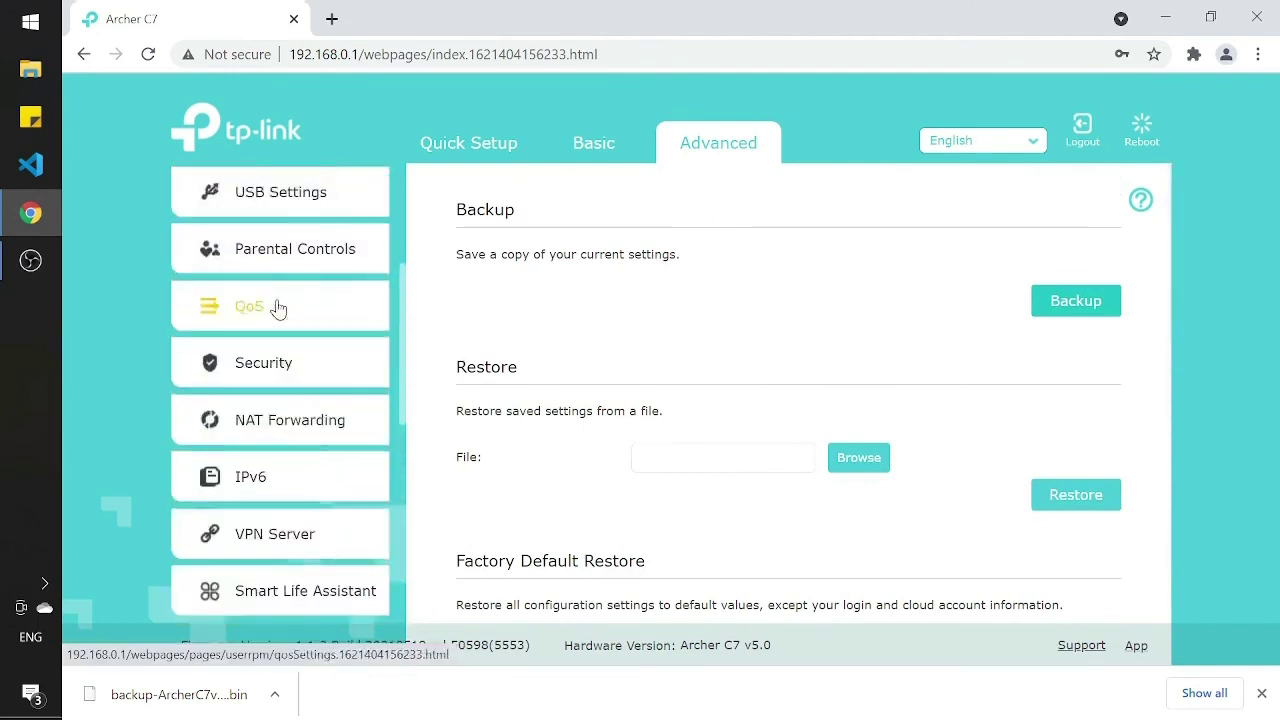
Step: Return to Network > Internet, which shows Dynamic IP and an unplugged WAN port
click(302, 243)
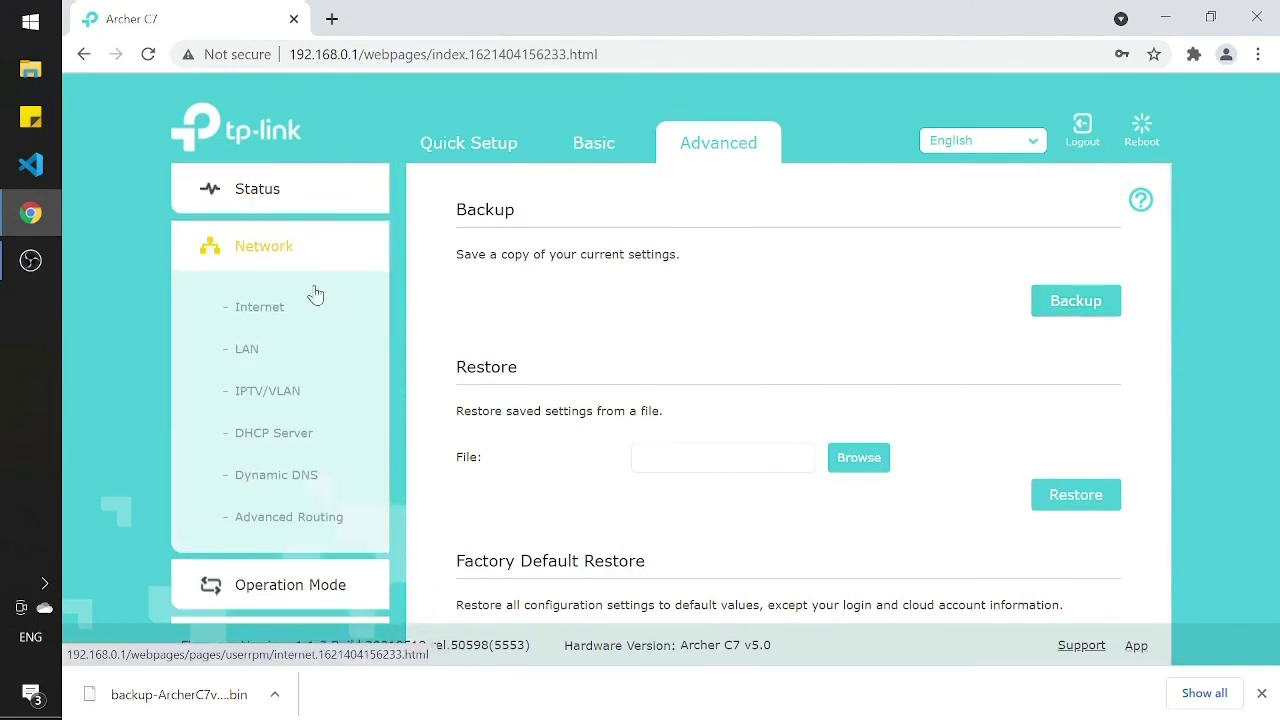
click(316, 302)
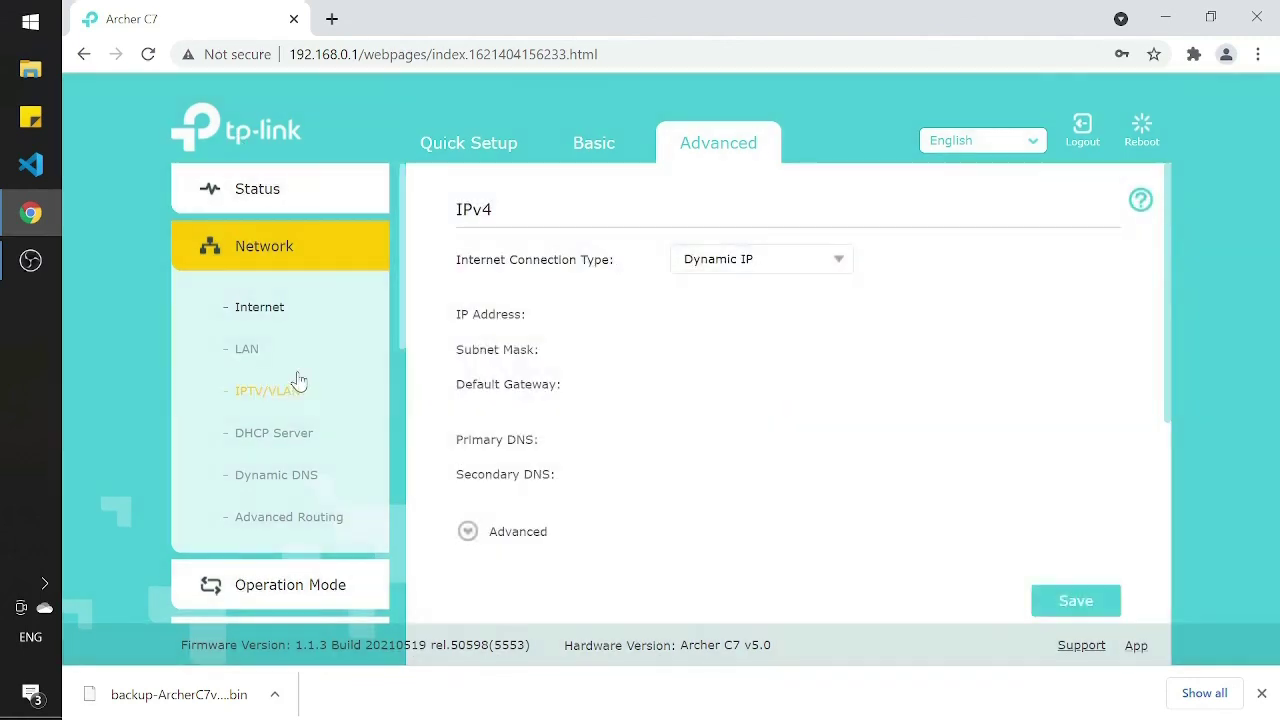
scroll(297, 380, down, 3)
scroll(326, 463, up, 2)
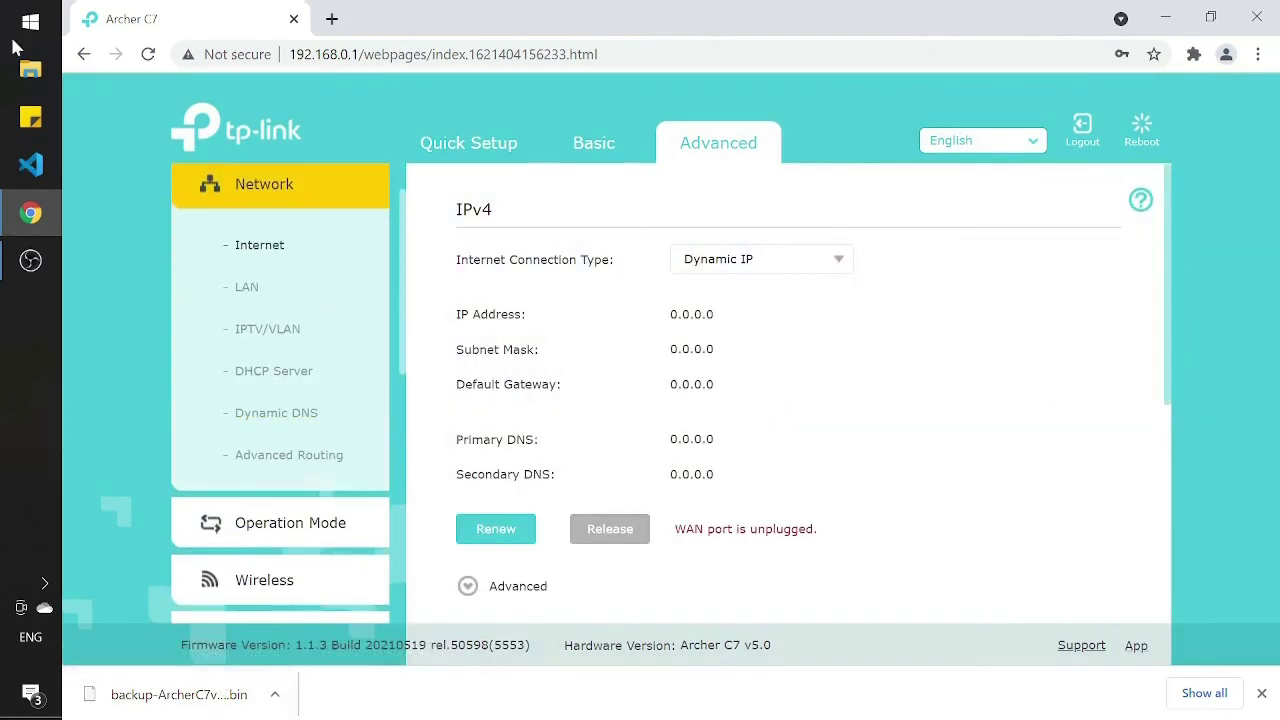